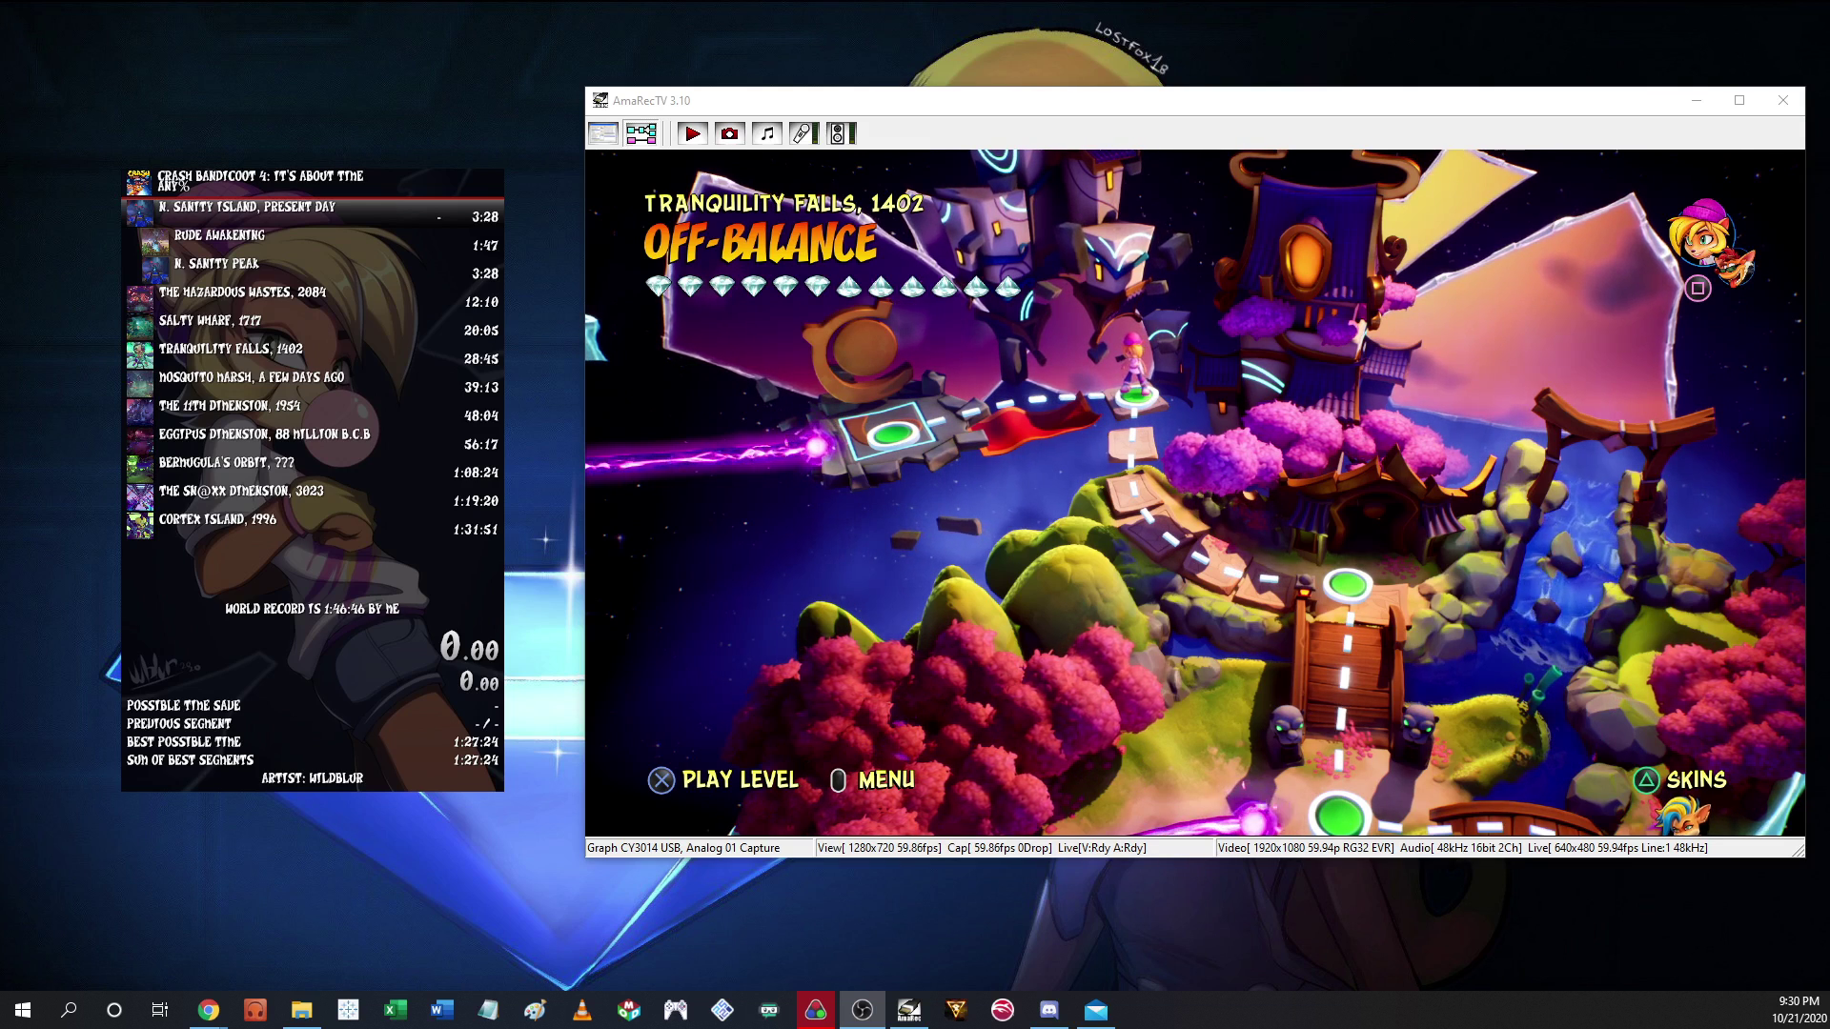
# - Check for LiveSplit.Crash4LoadRemover.dll in the Components folder of the LiveSplit directory
pyautogui.click(301, 1010)
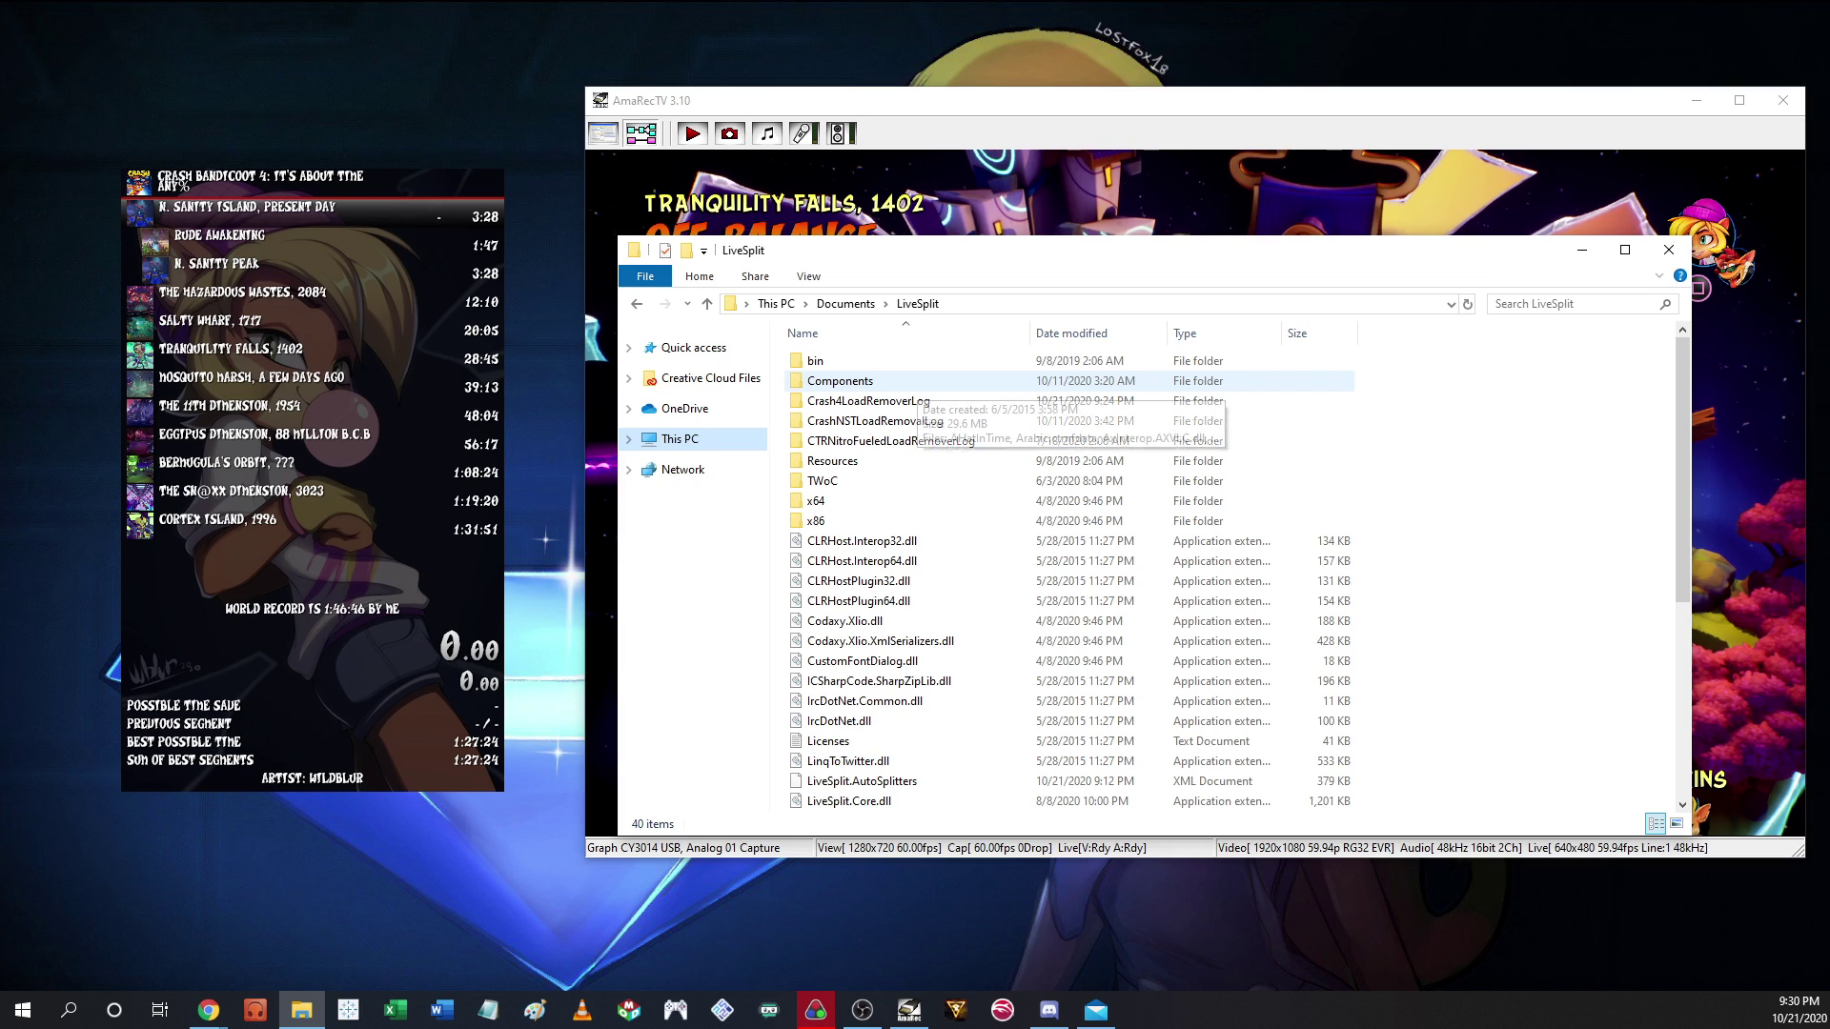
pyautogui.doubleClick(840, 381)
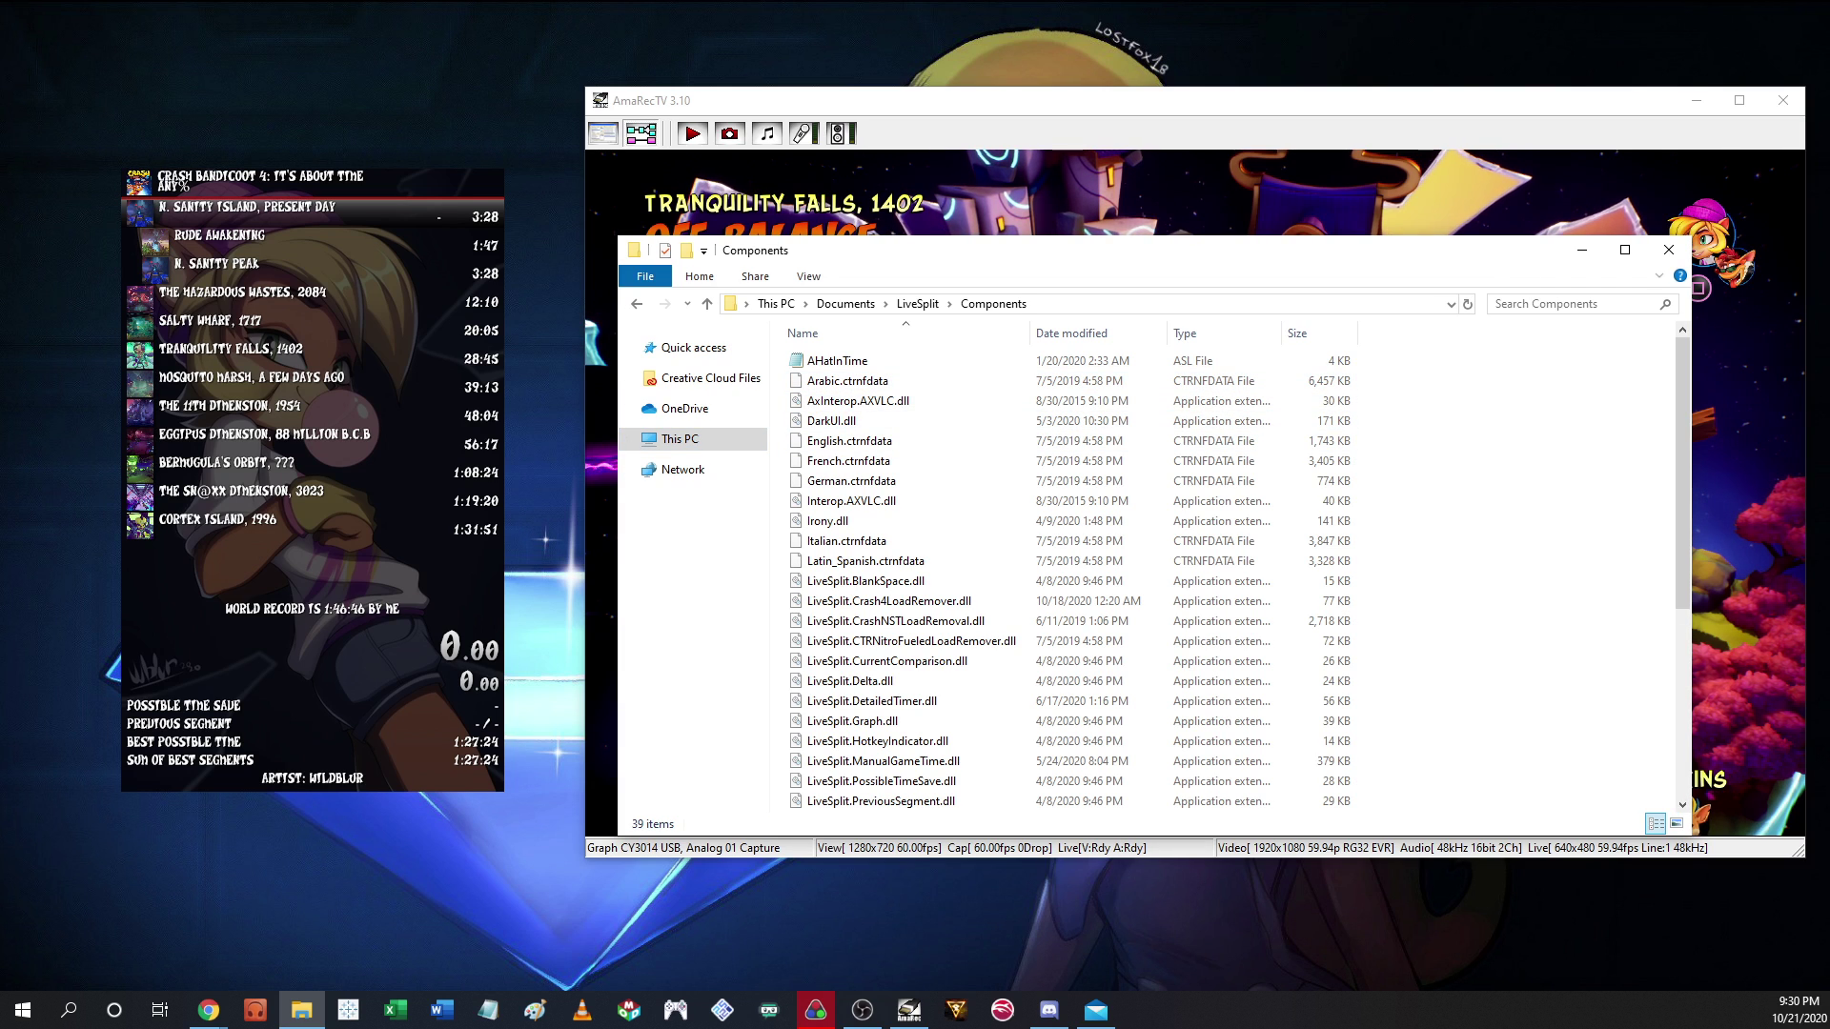
pyautogui.click(889, 602)
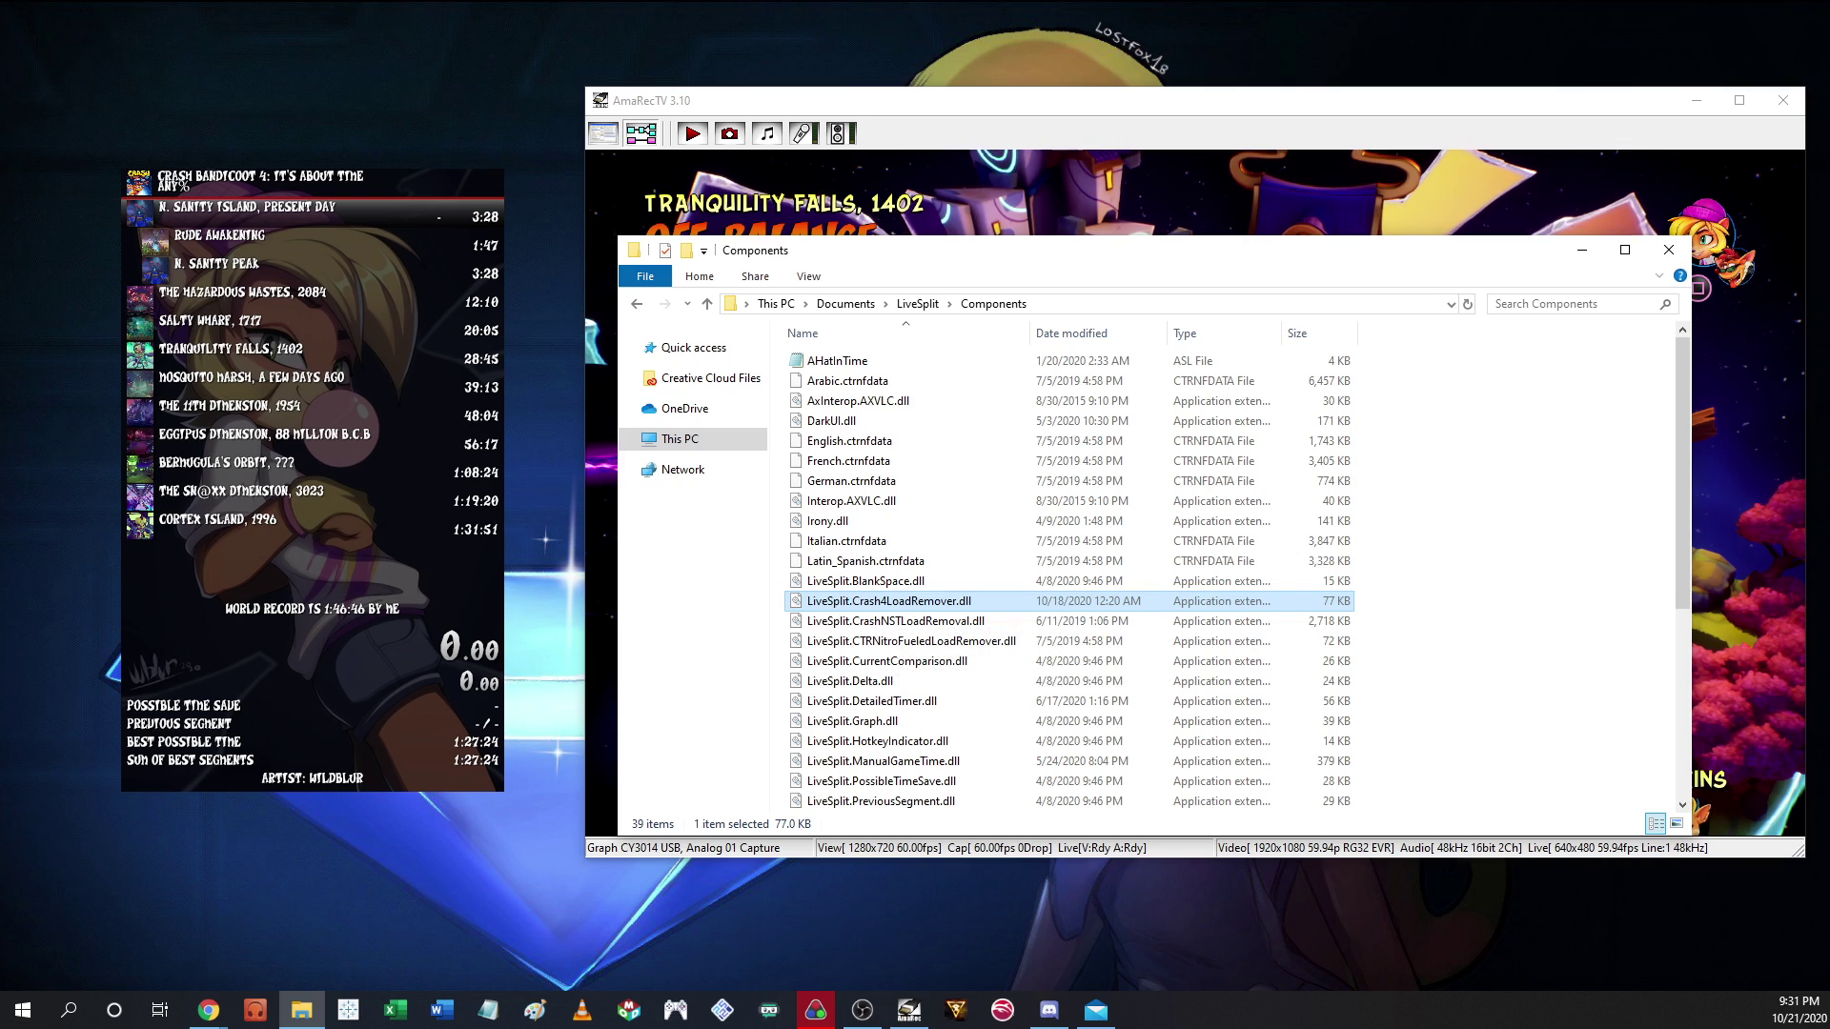
pyautogui.click(1468, 604)
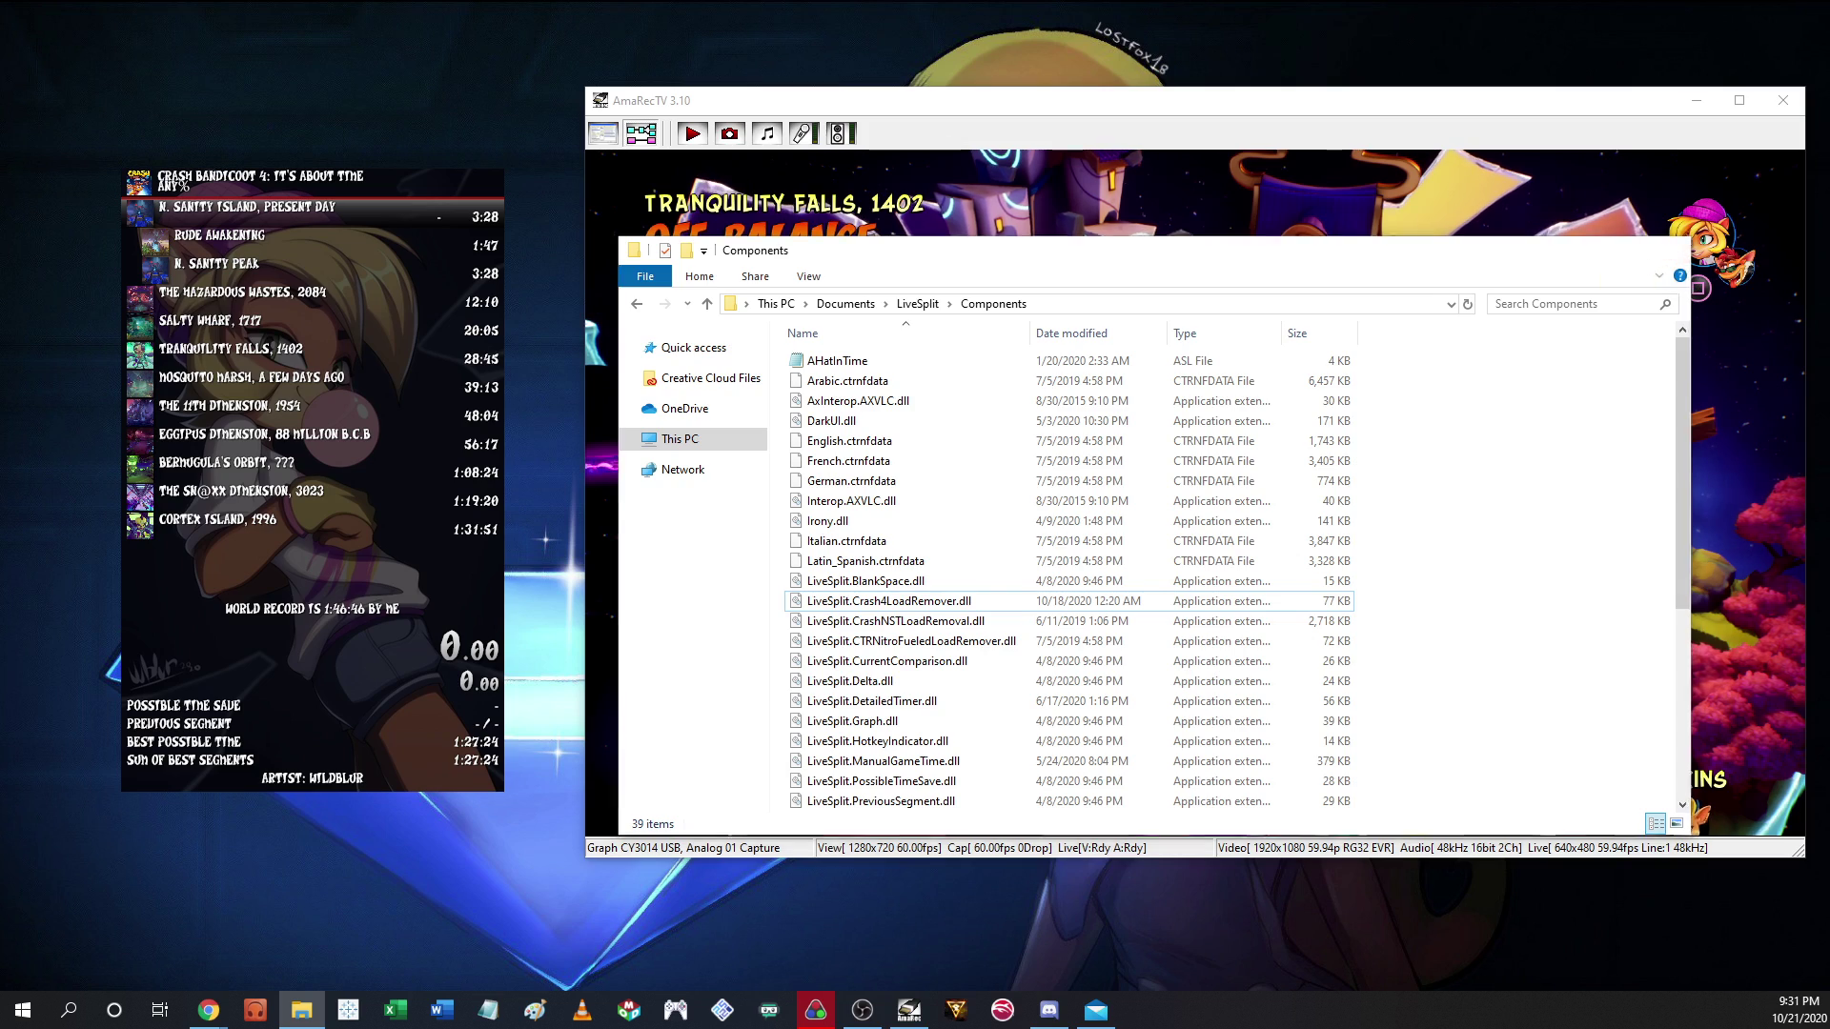
pyautogui.click(1668, 250)
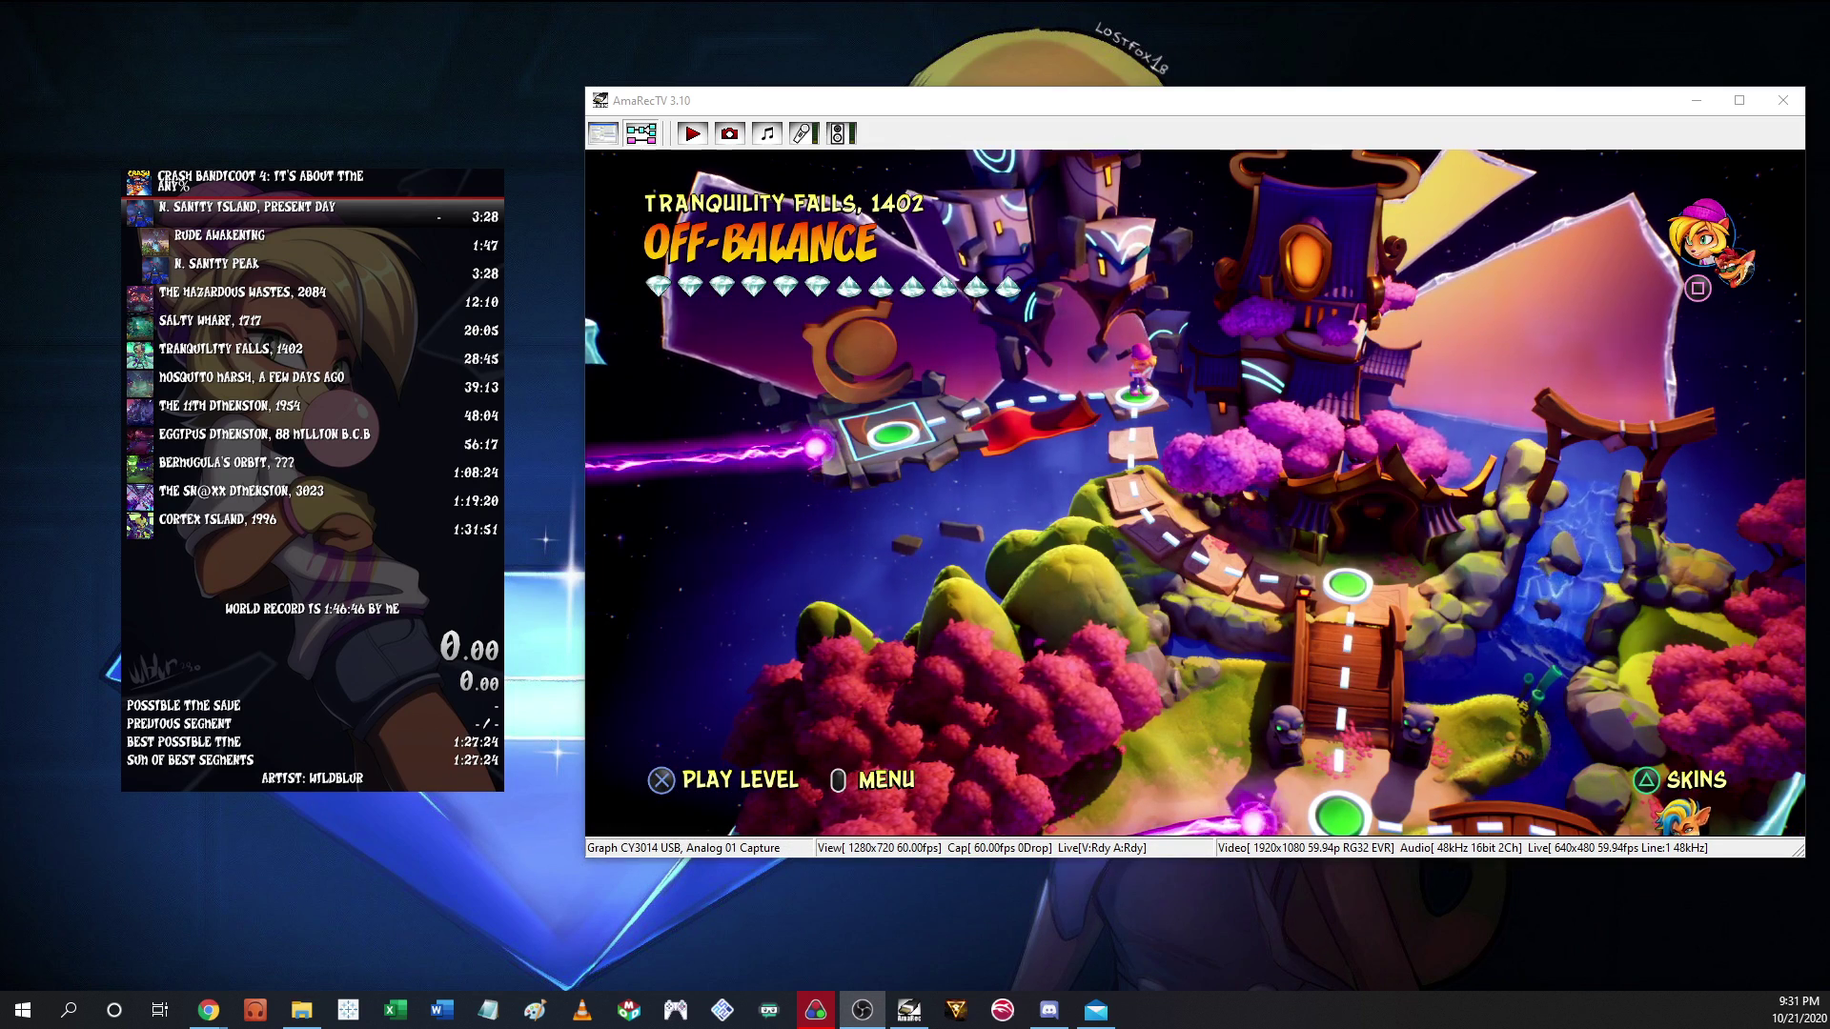
# - Add the Crash Bandicoot 4: It's About Time - Load Remover component to the timer layout
pyautogui.rightClick(351, 431)
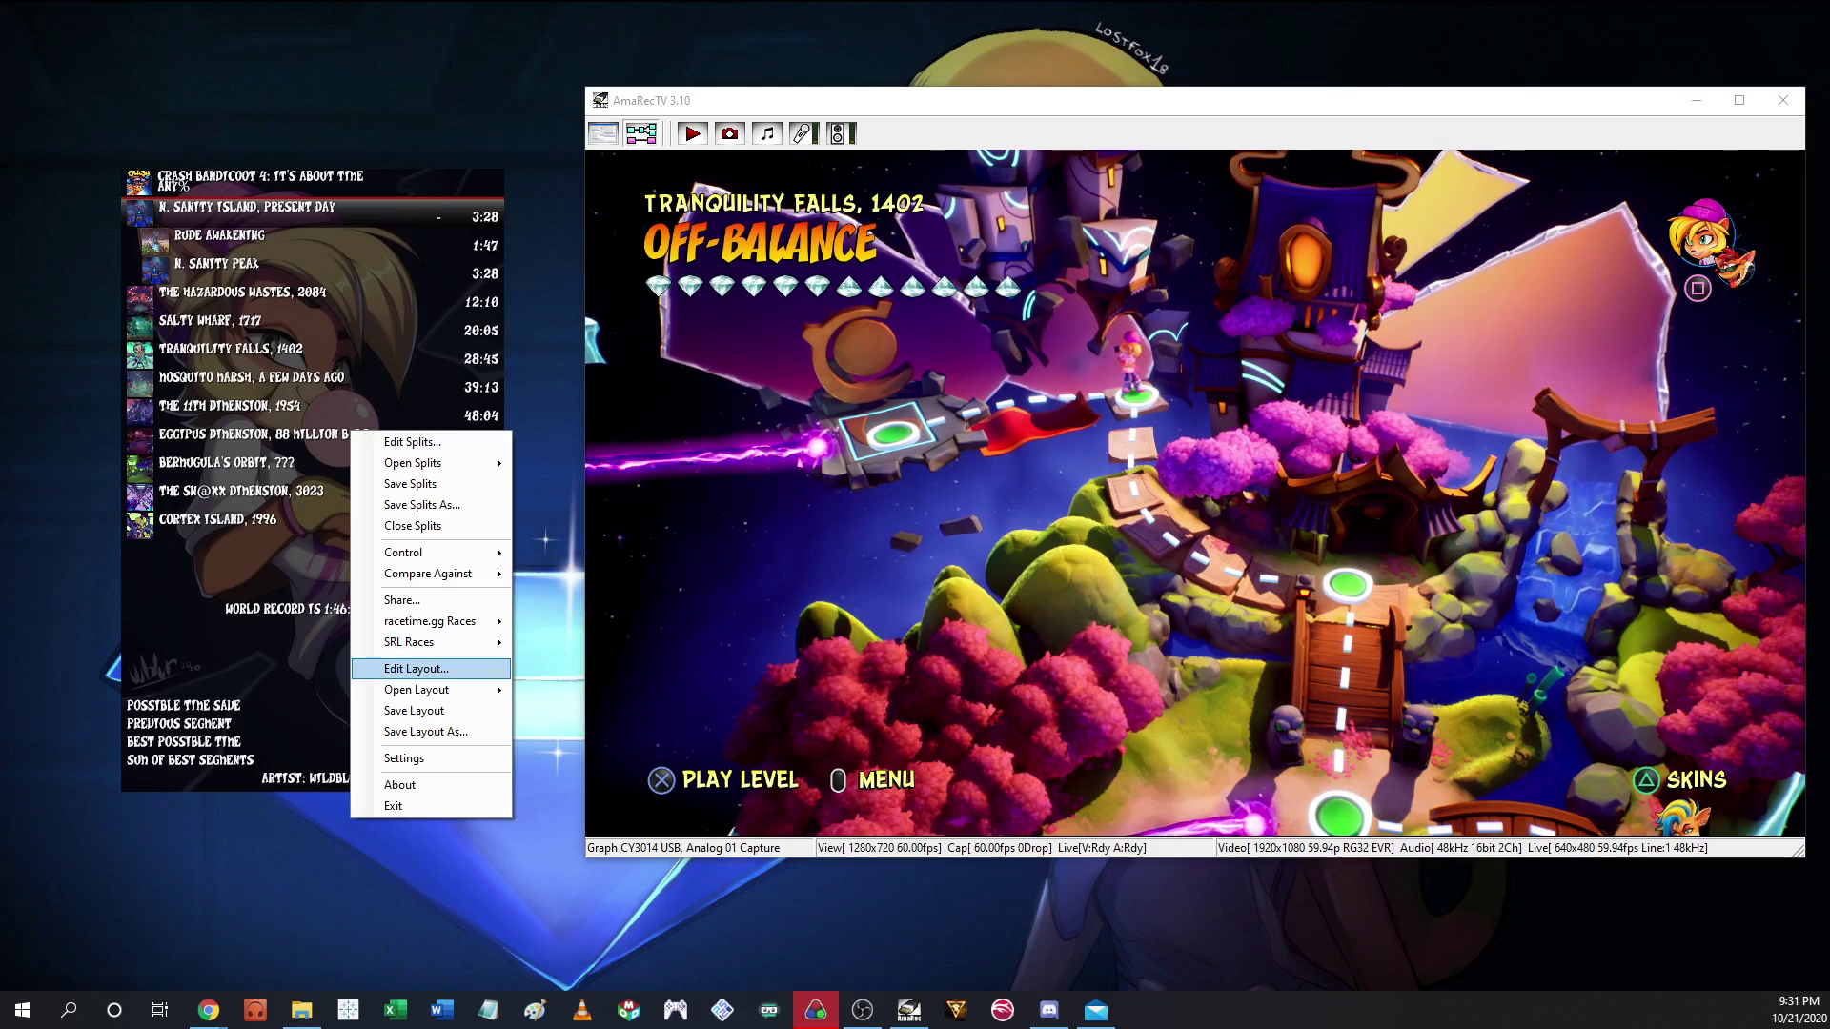
pyautogui.click(417, 669)
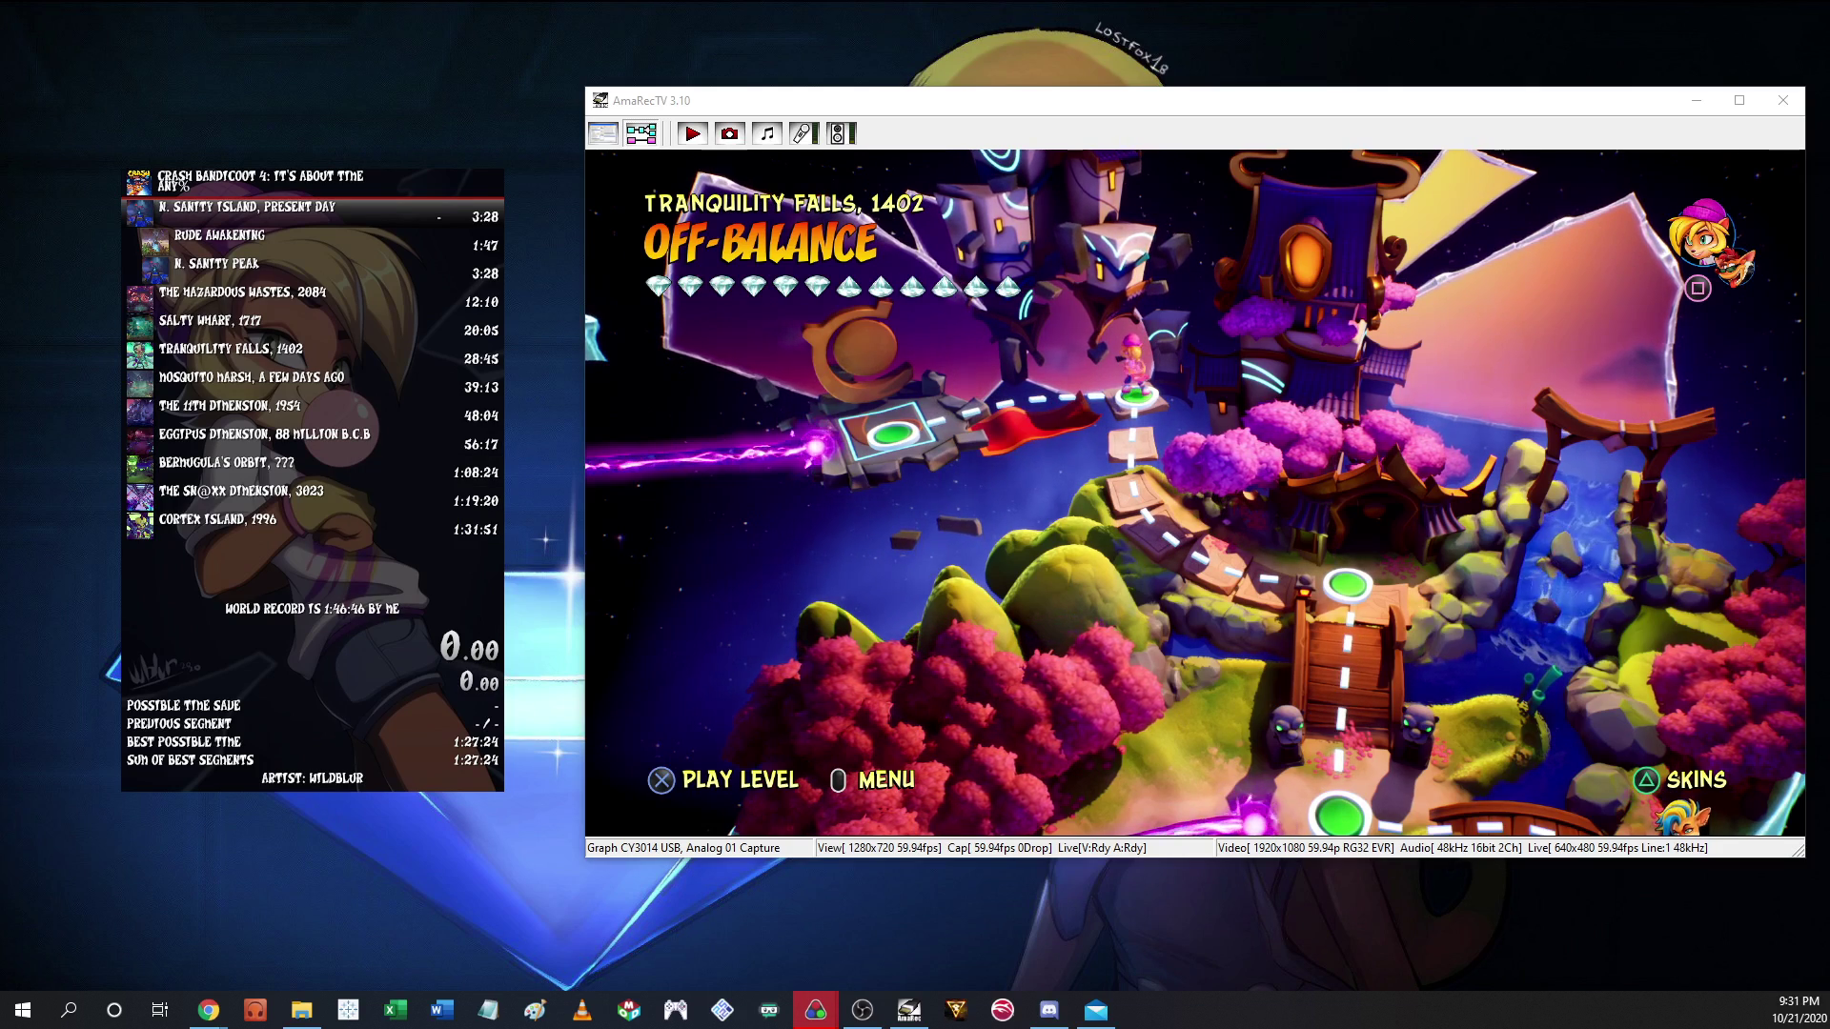
pyautogui.moveTo(1458, 329); pyautogui.dragTo(419, 425)
pyautogui.click(343, 580)
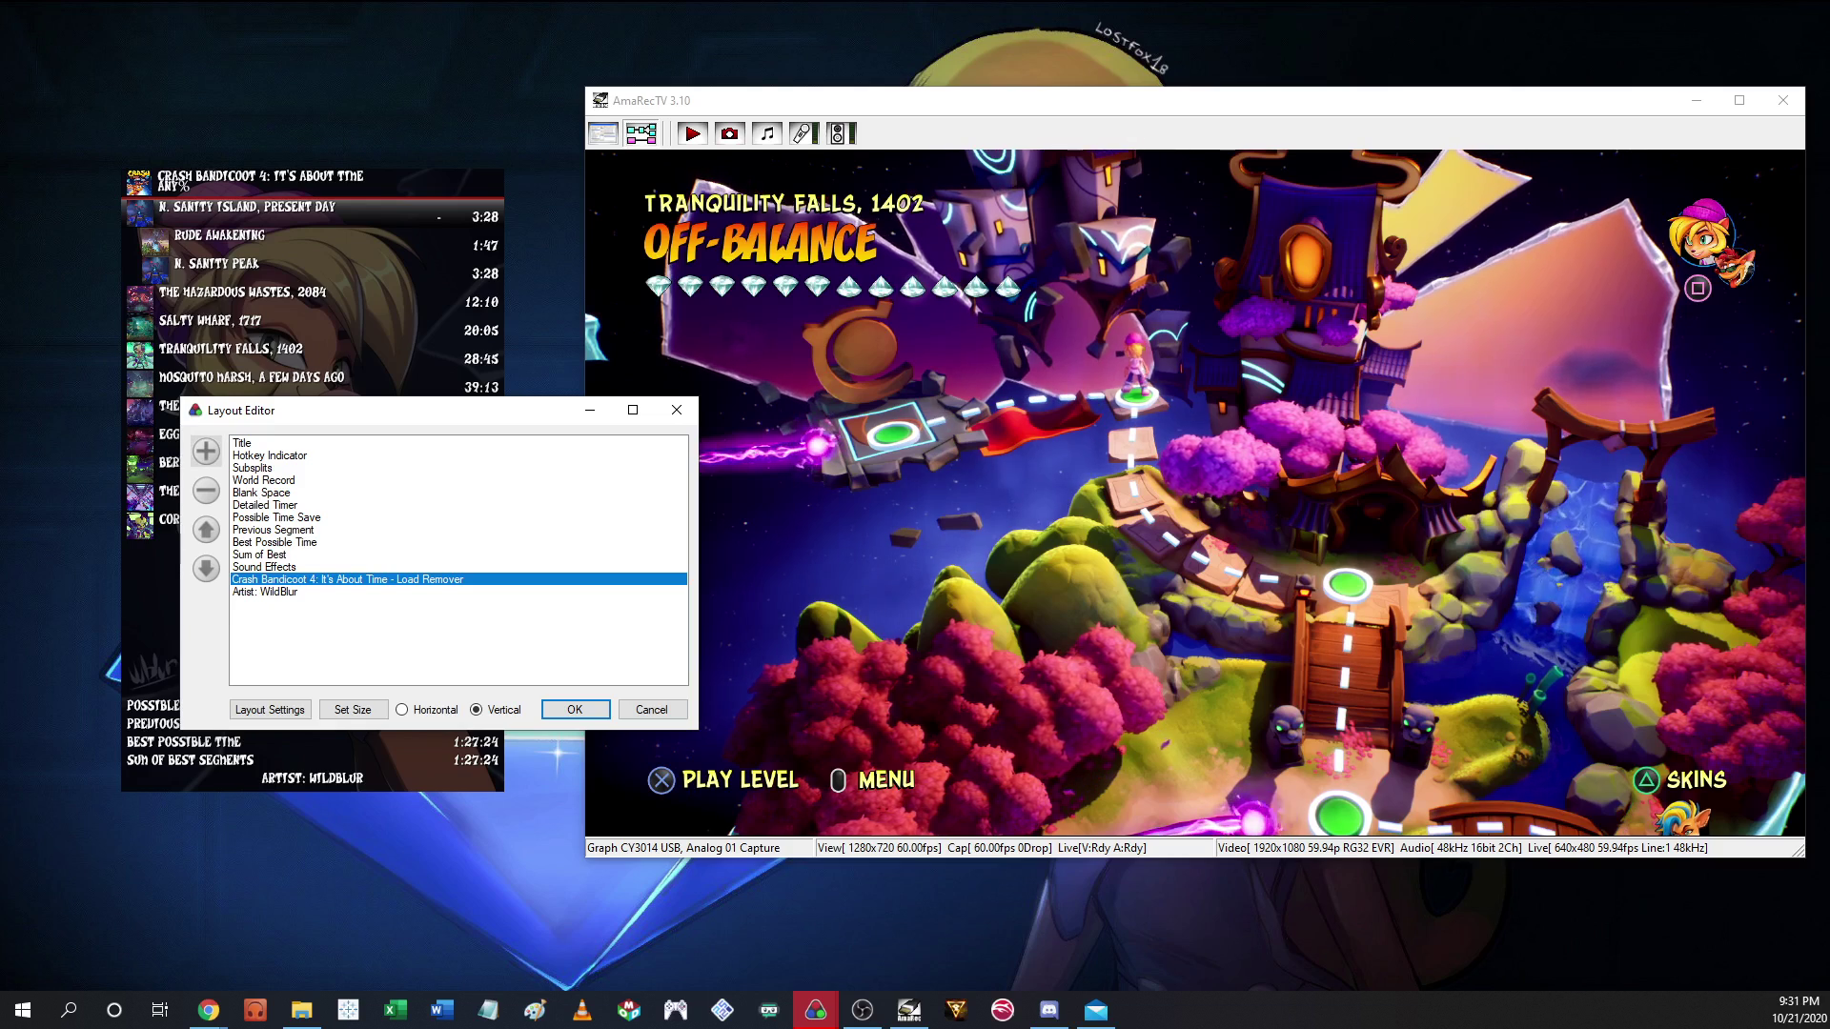
pyautogui.click(206, 451)
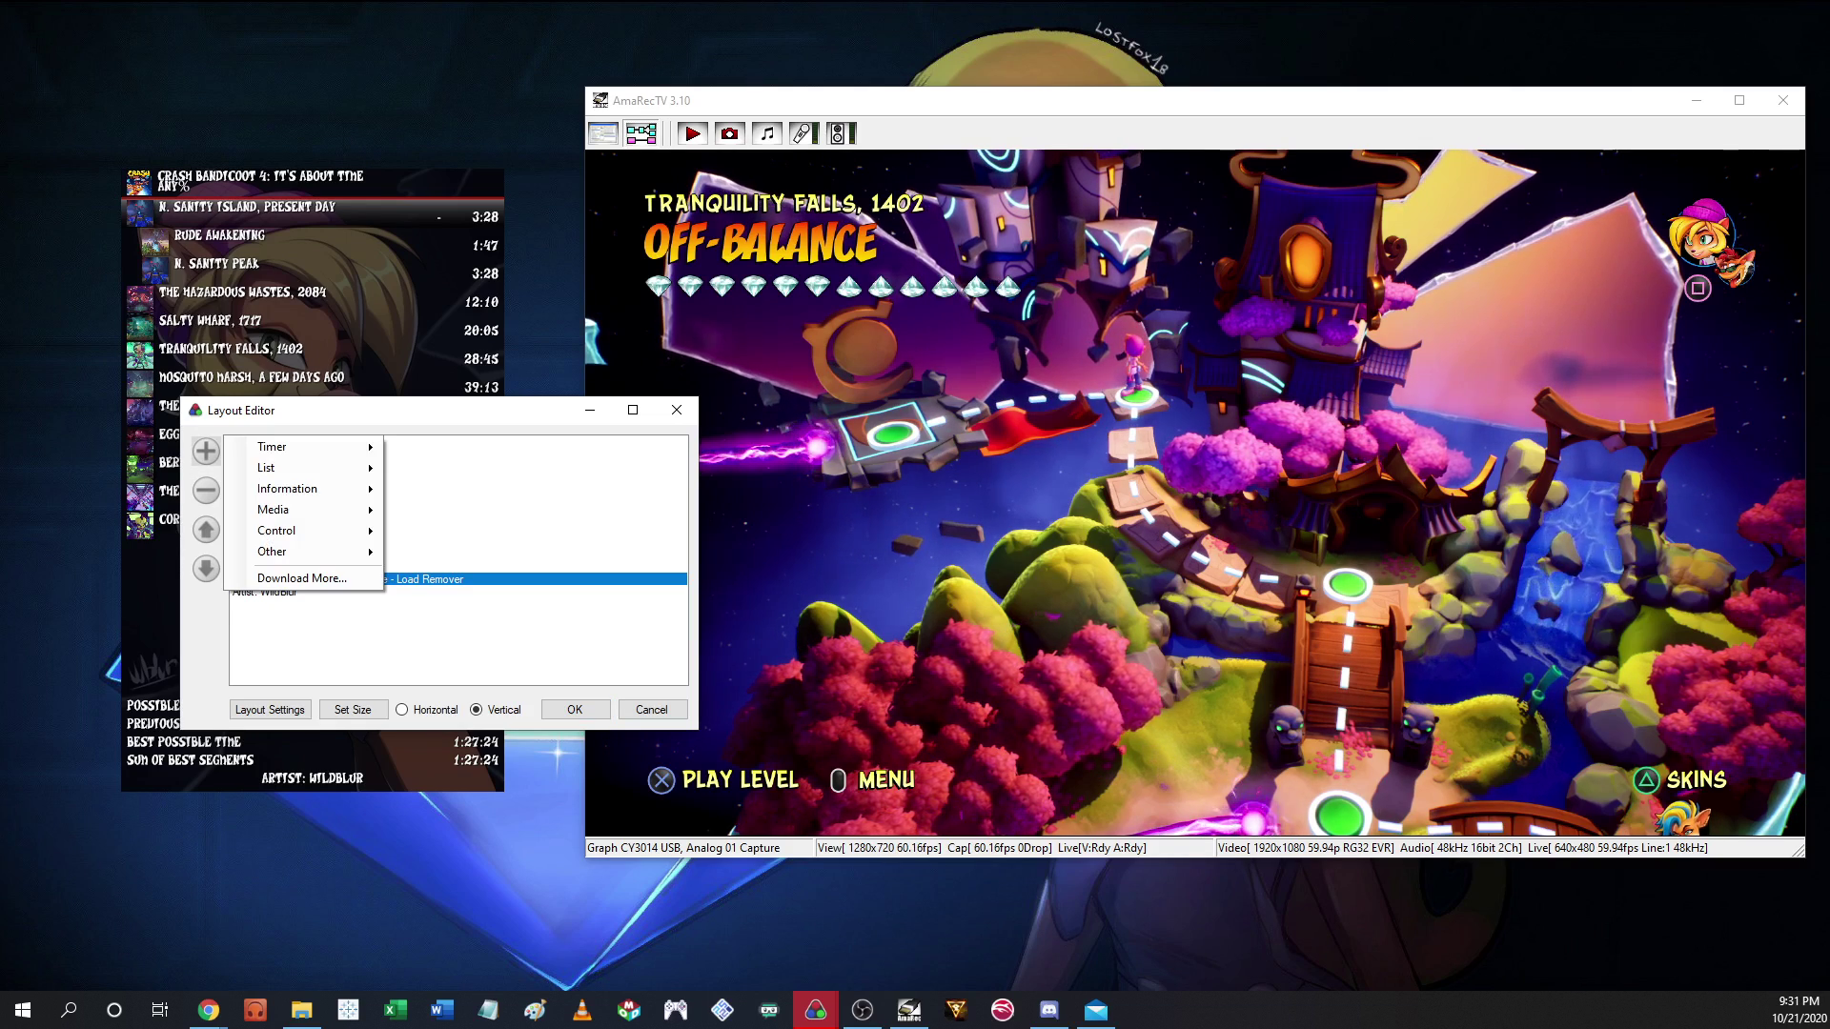
pyautogui.moveTo(305, 531)
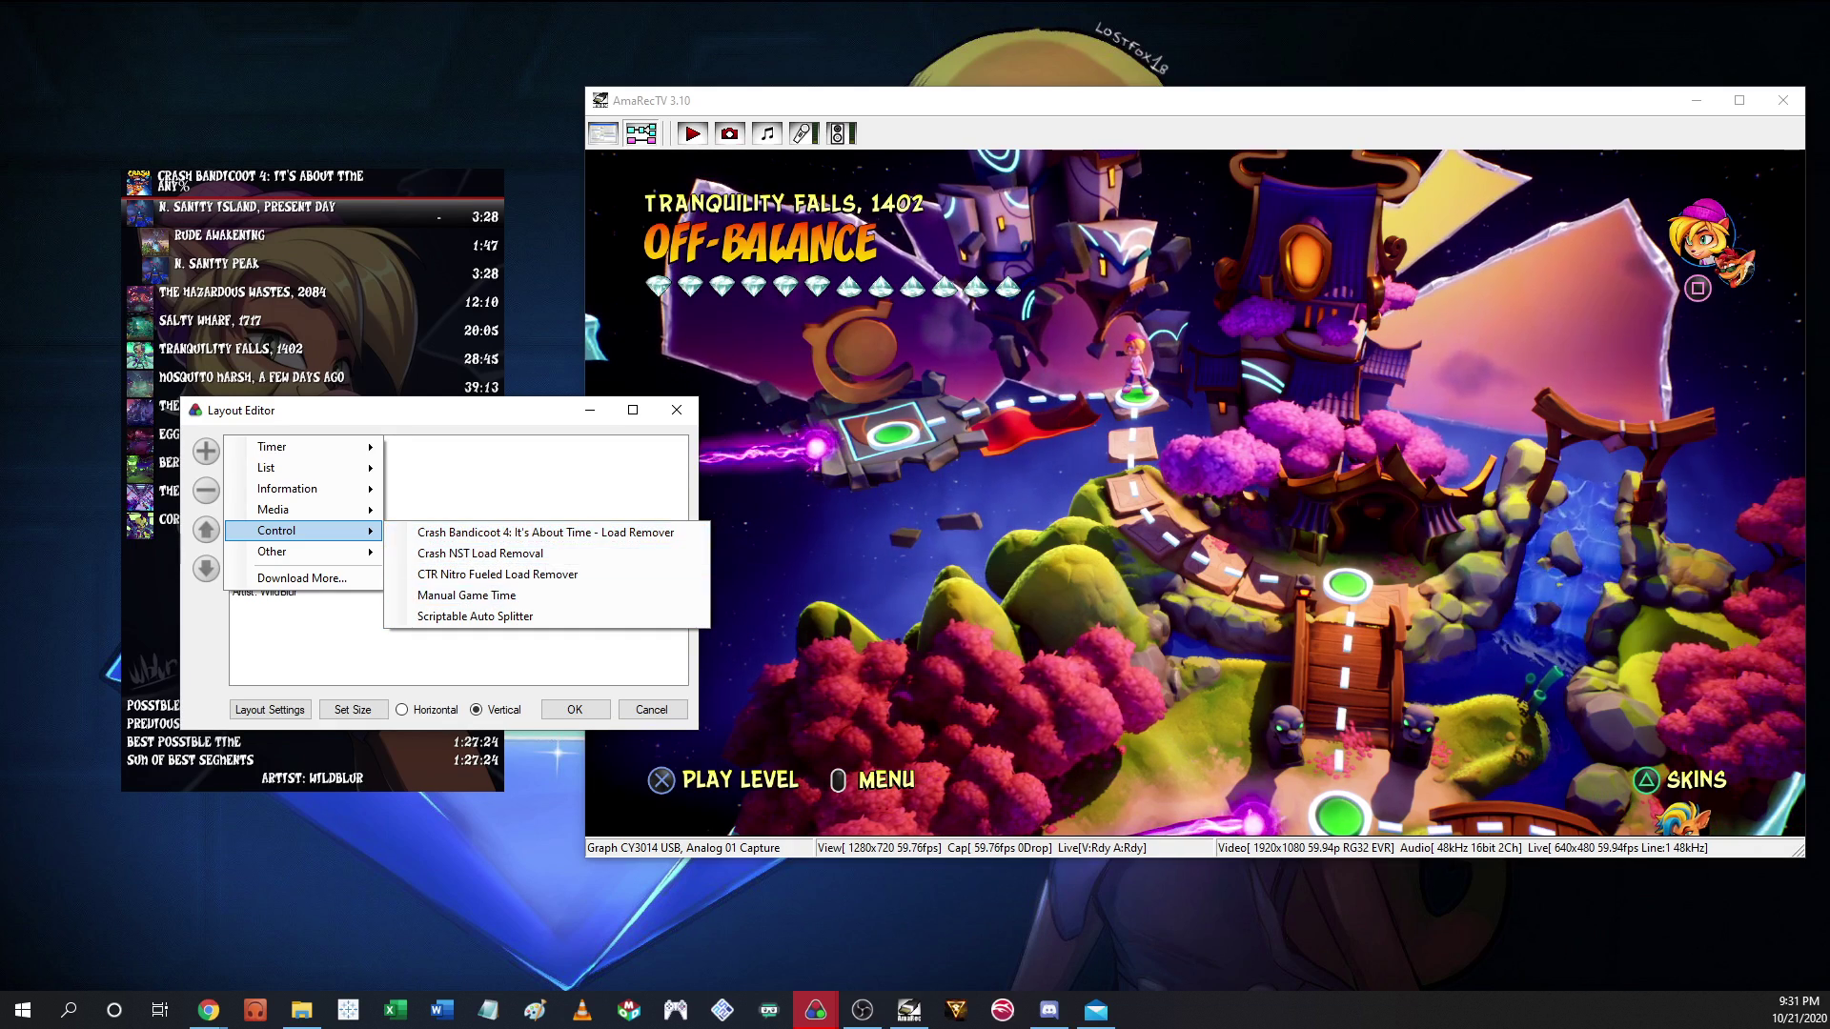
pyautogui.click(534, 532)
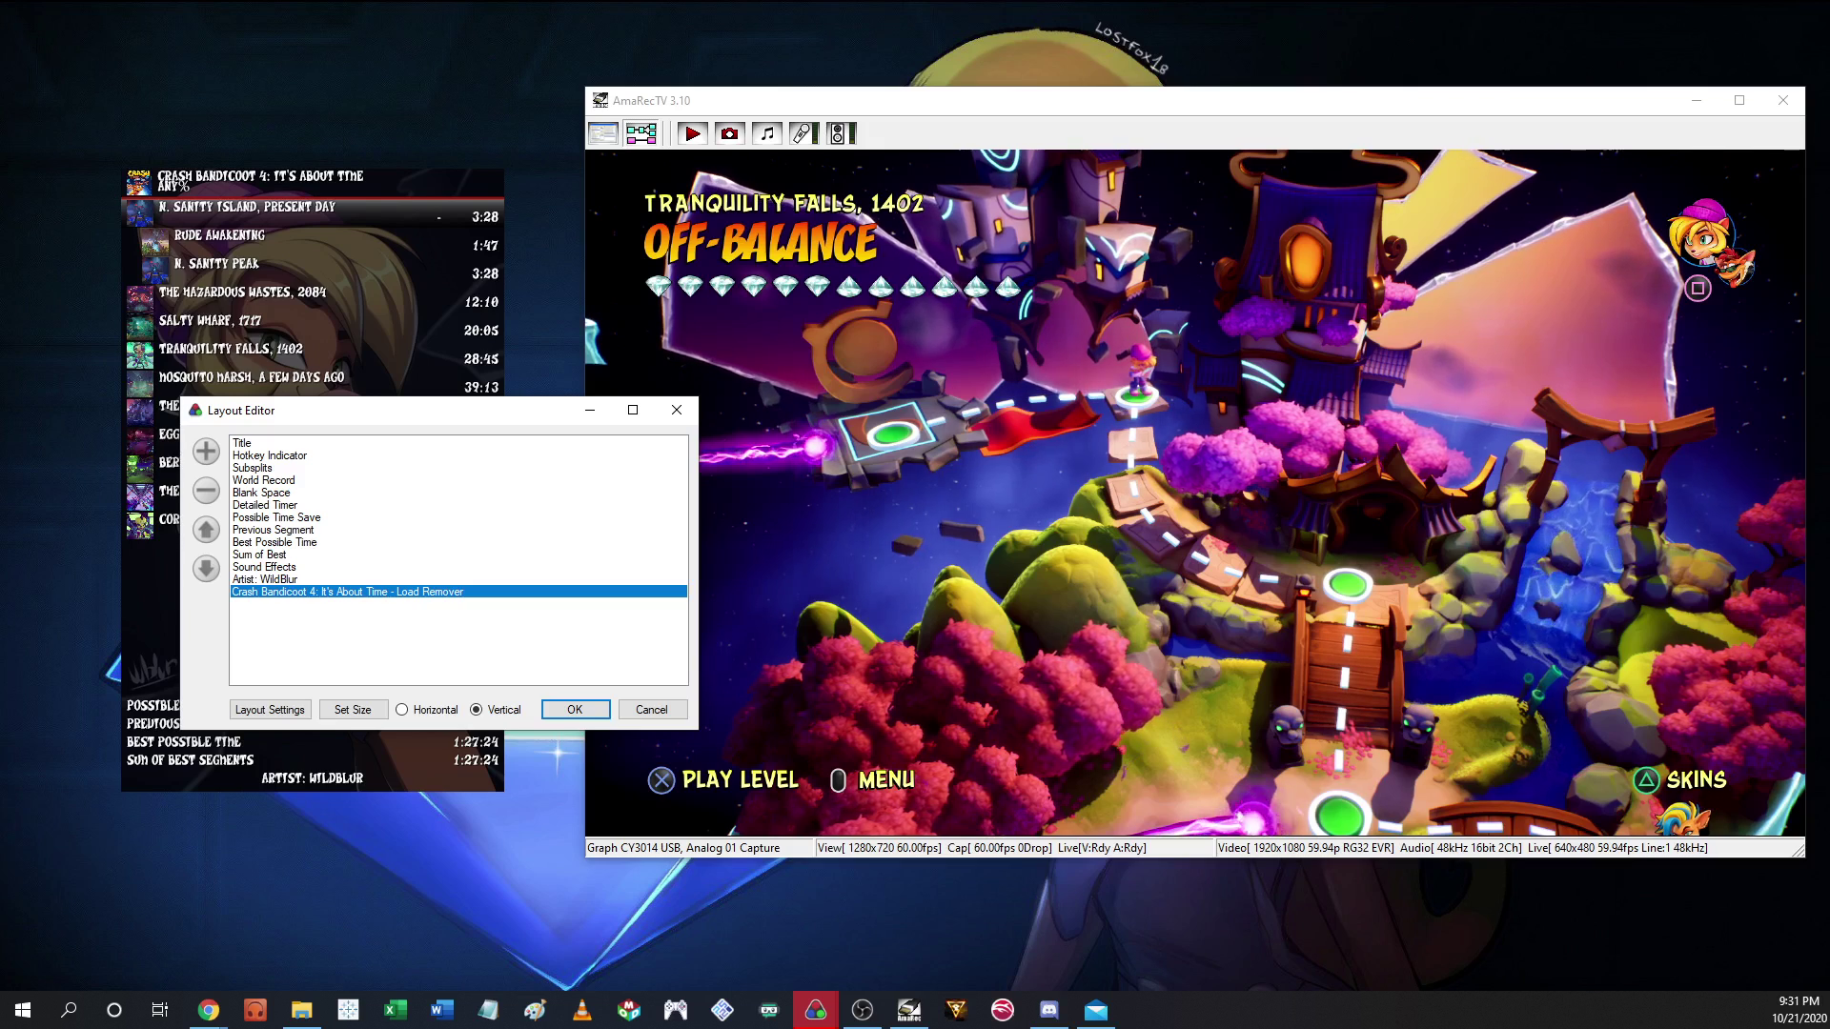
# - View the settings of the added load remover component, and close them together with the layout editor
pyautogui.doubleClick(348, 591)
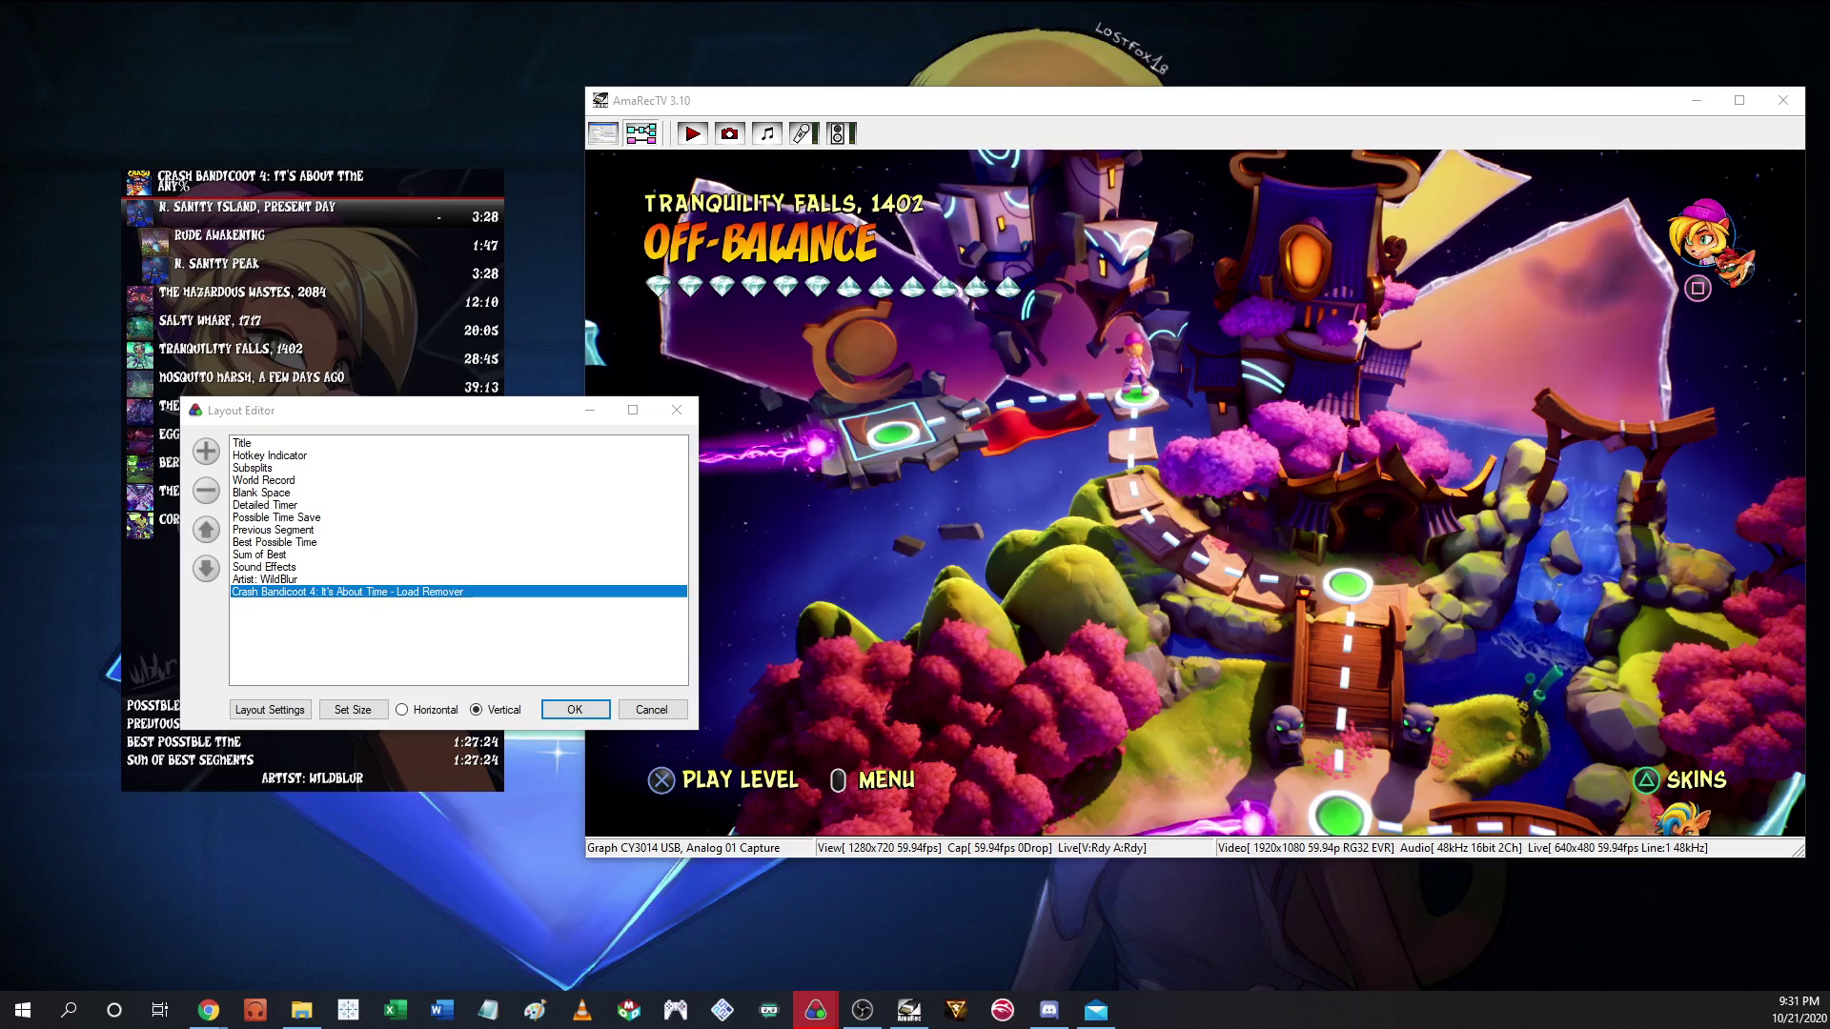
pyautogui.moveTo(937, 274); pyautogui.dragTo(275, 253)
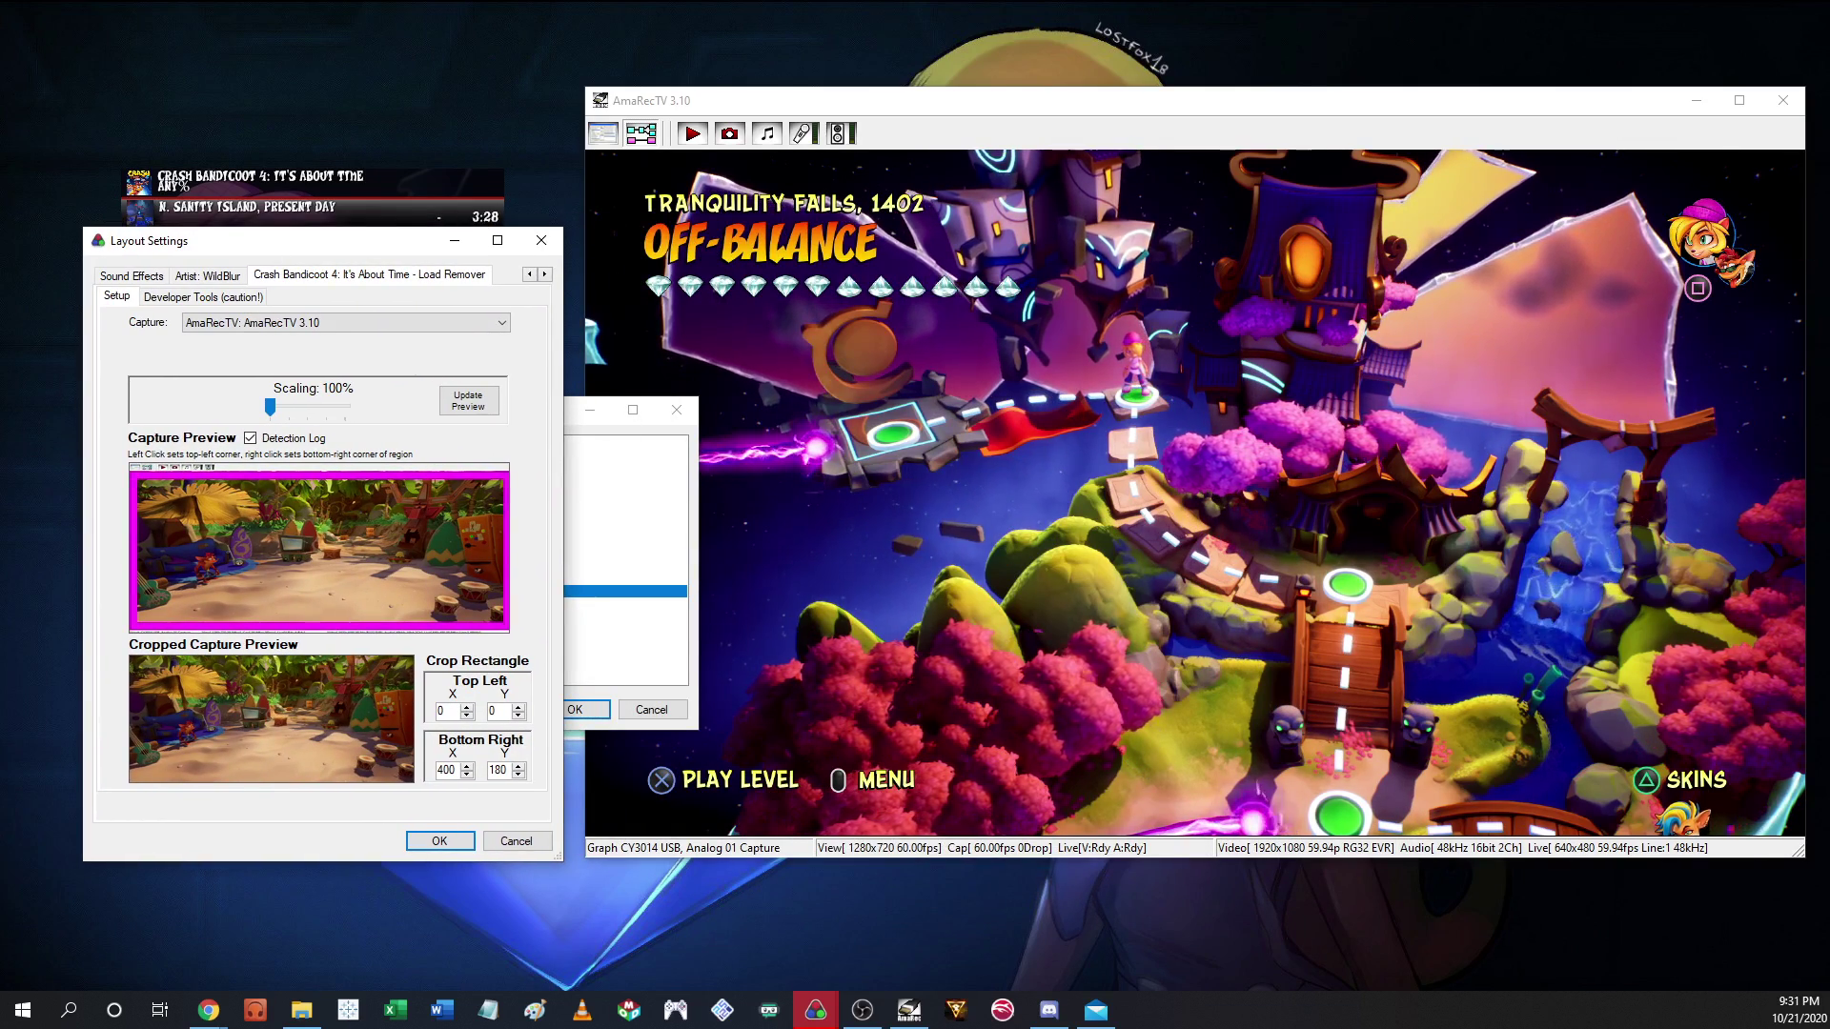
pyautogui.click(440, 841)
pyautogui.click(584, 709)
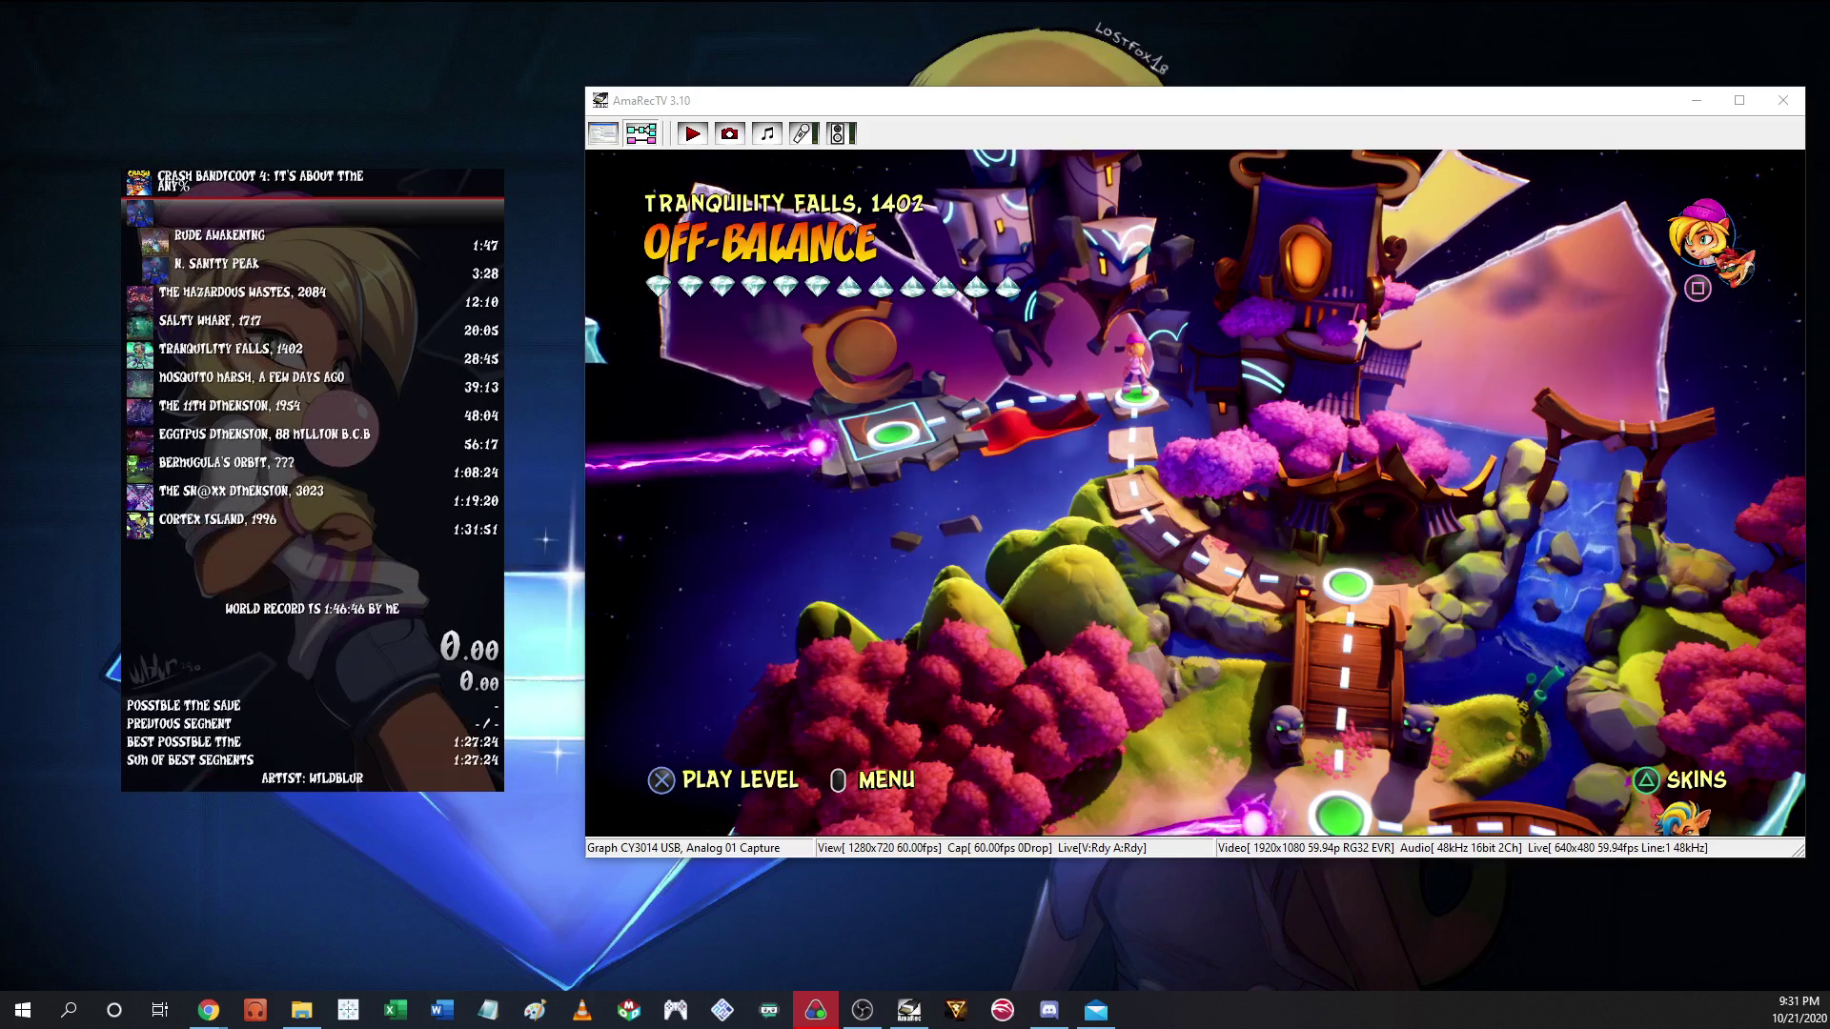
# - Reopen the timer's layout editor and bring up the settings of the Crash Bandicoot 4 load remover
pyautogui.rightClick(330, 541)
pyautogui.click(408, 817)
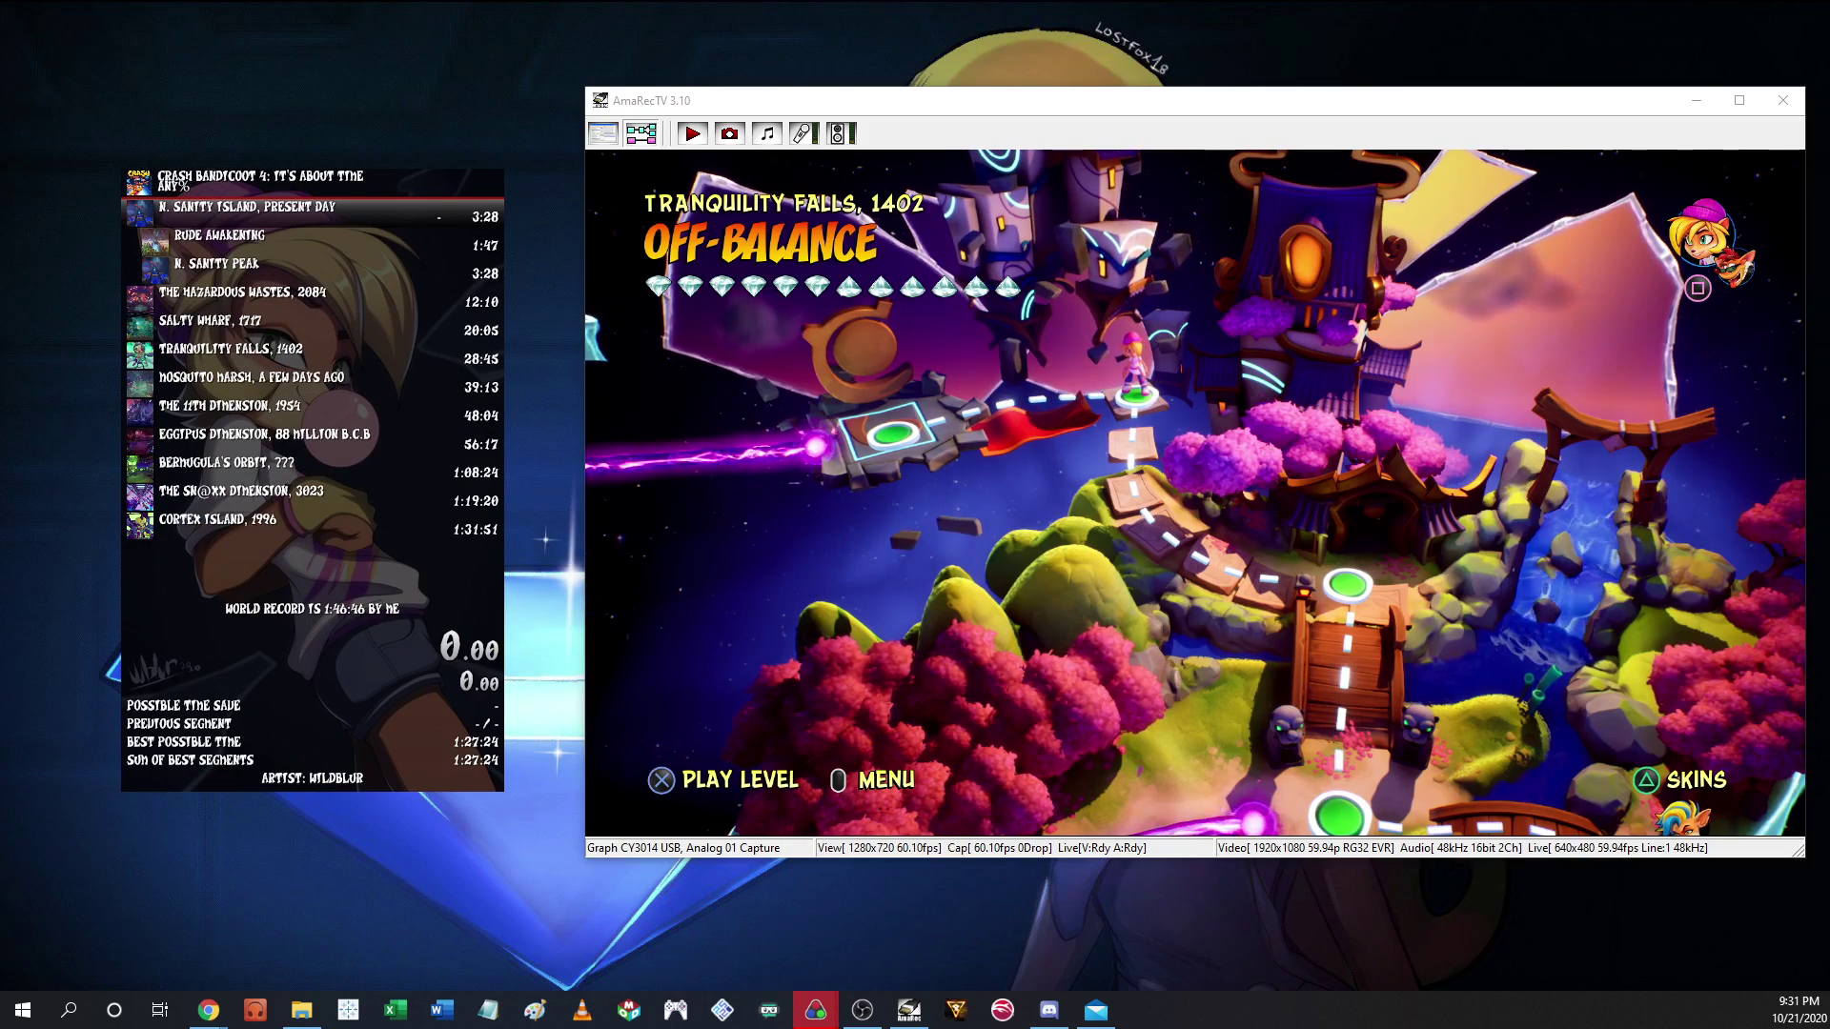
pyautogui.moveTo(343, 340); pyautogui.dragTo(205, 330)
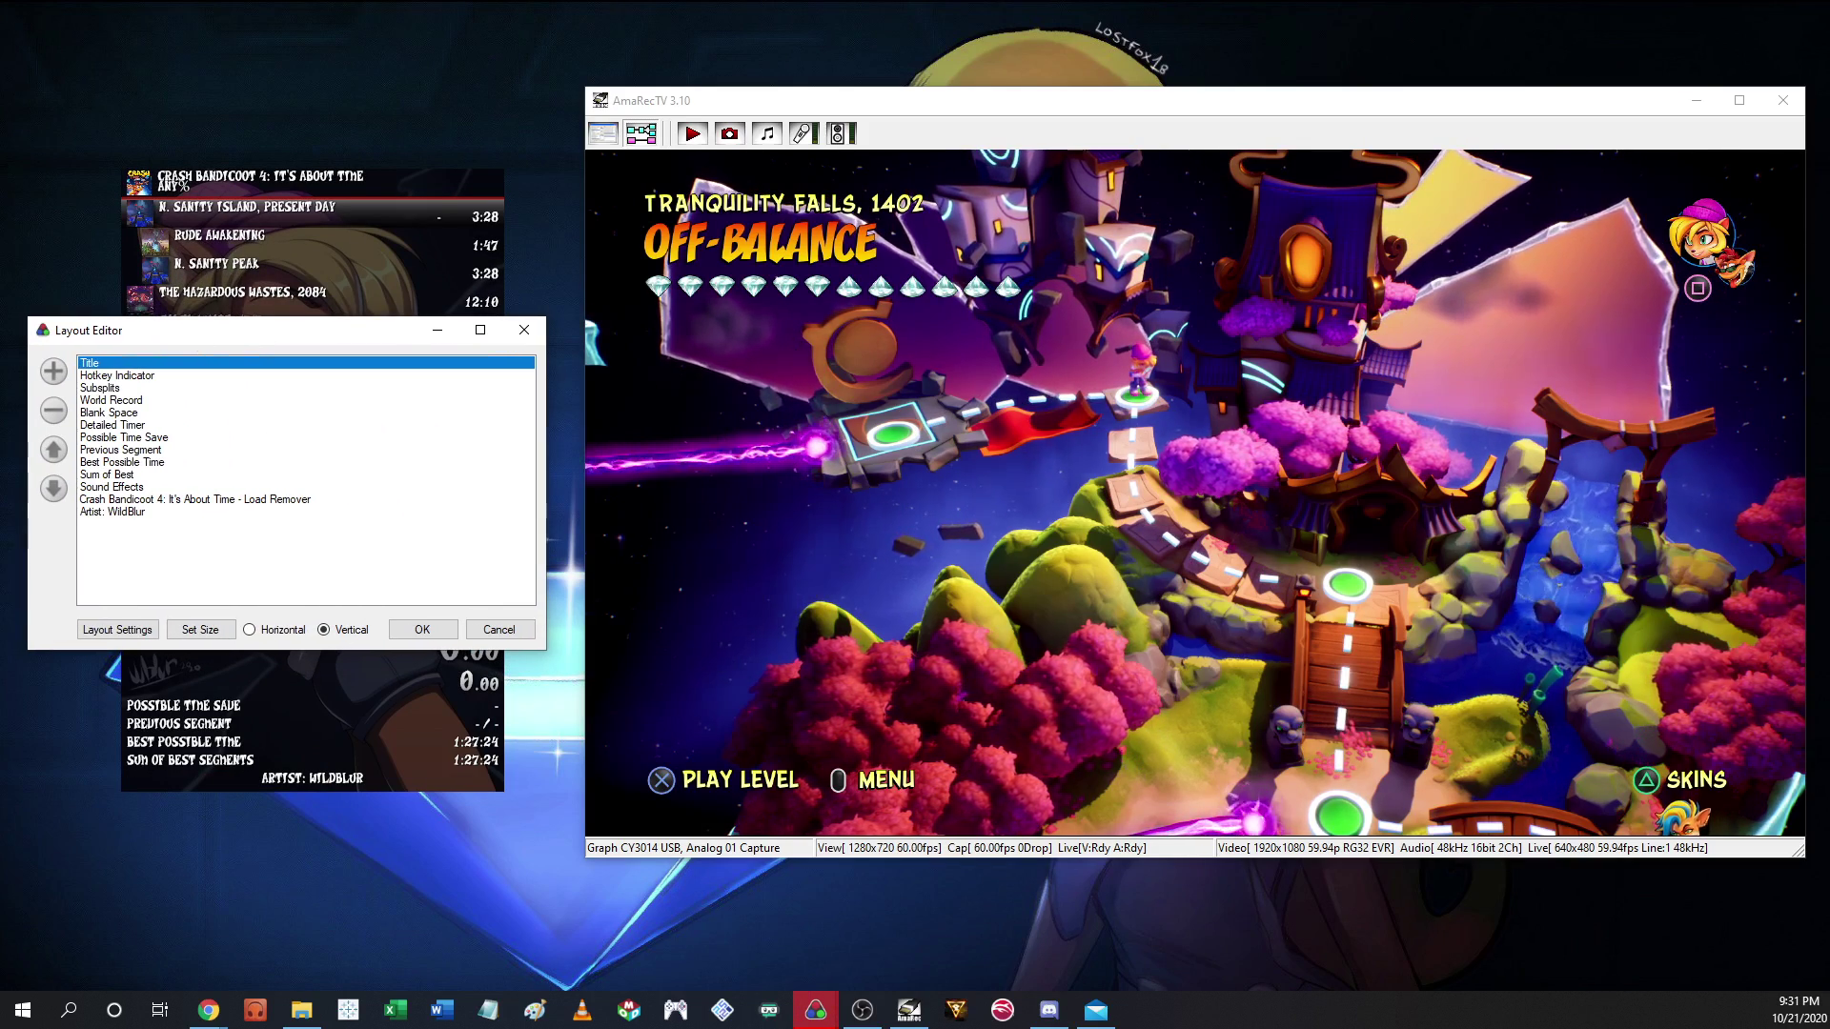
pyautogui.click(191, 500)
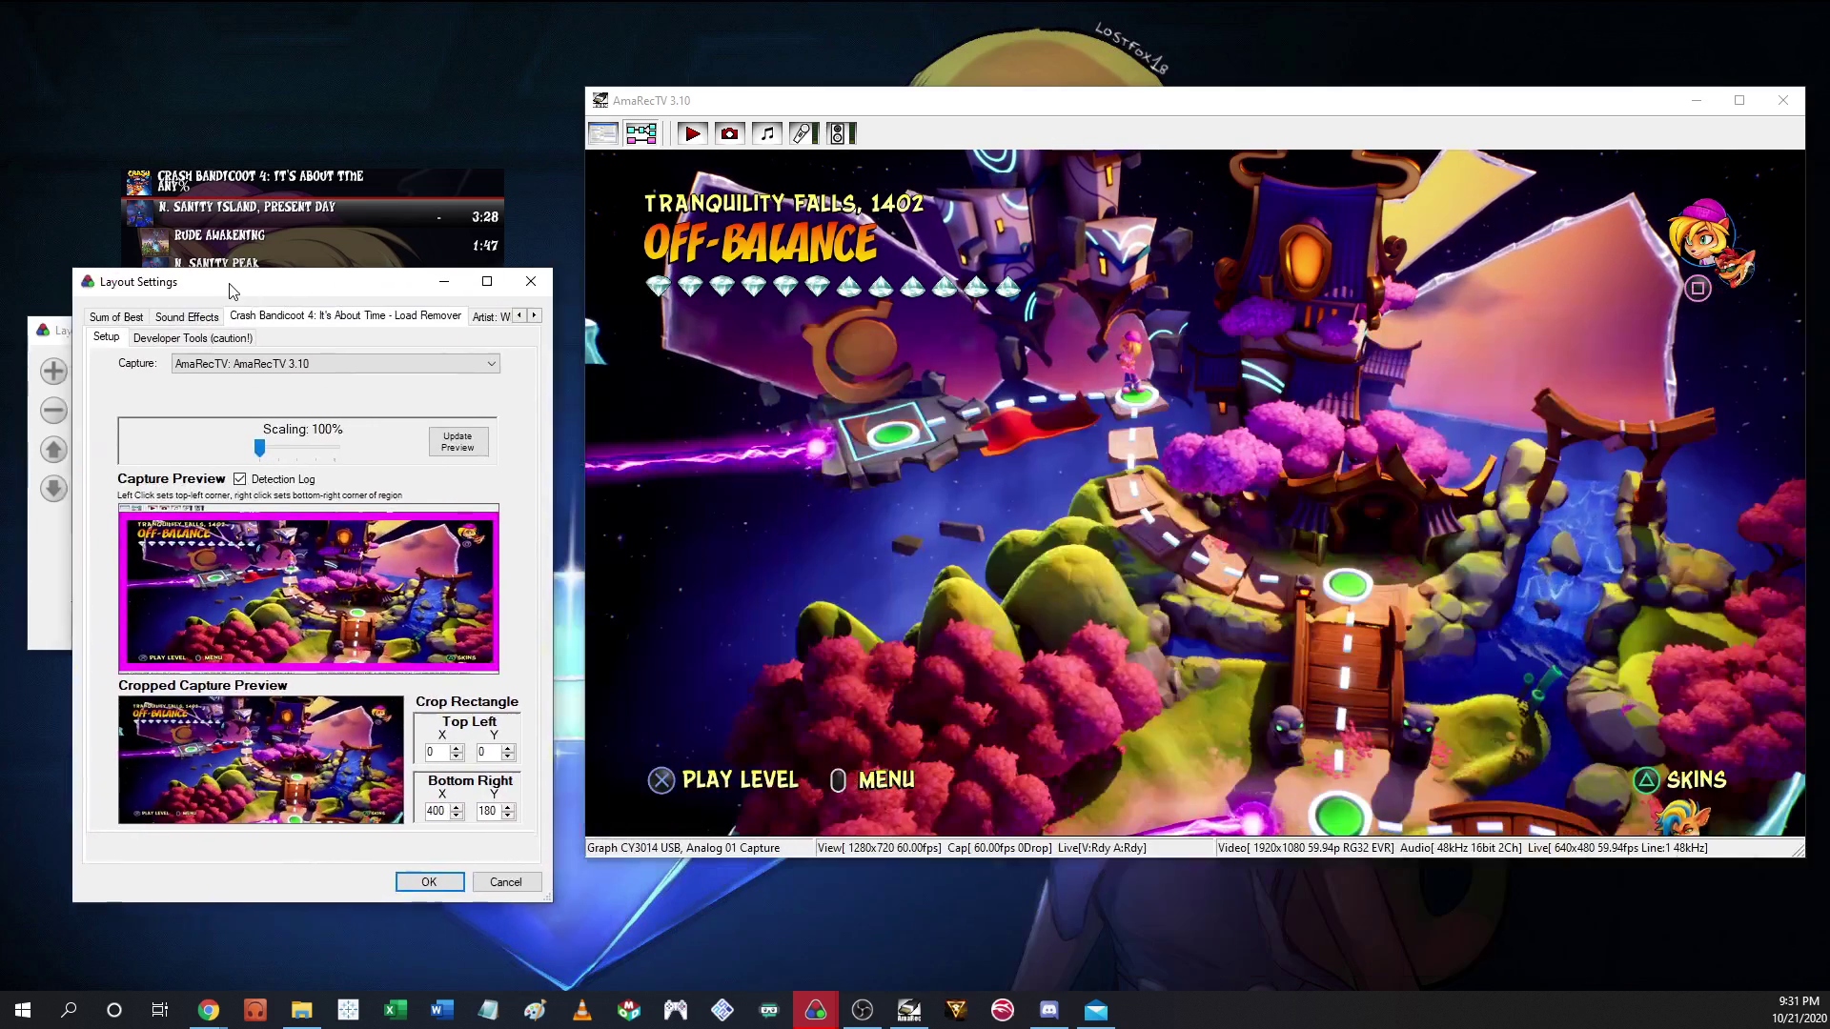
pyautogui.moveTo(206, 181); pyautogui.dragTo(203, 244)
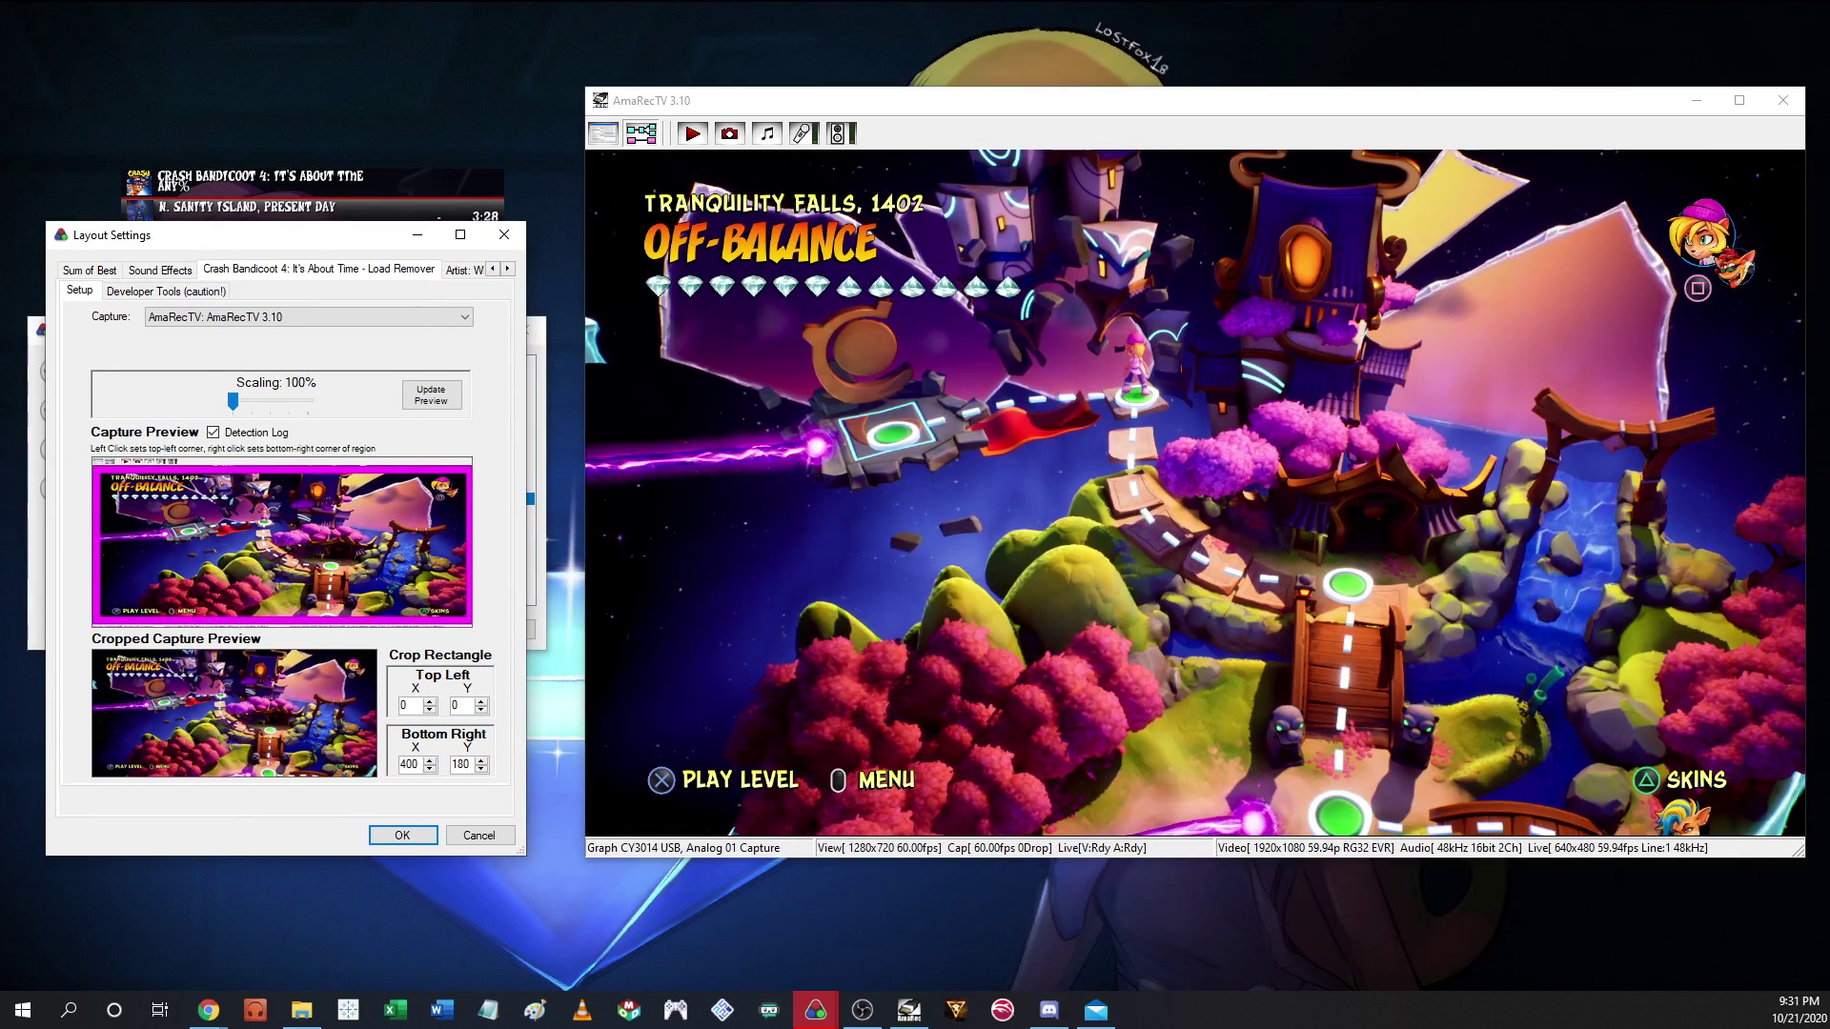
# - Set the load remover's capture source to the OBS 26.0.2 window
pyautogui.click(309, 318)
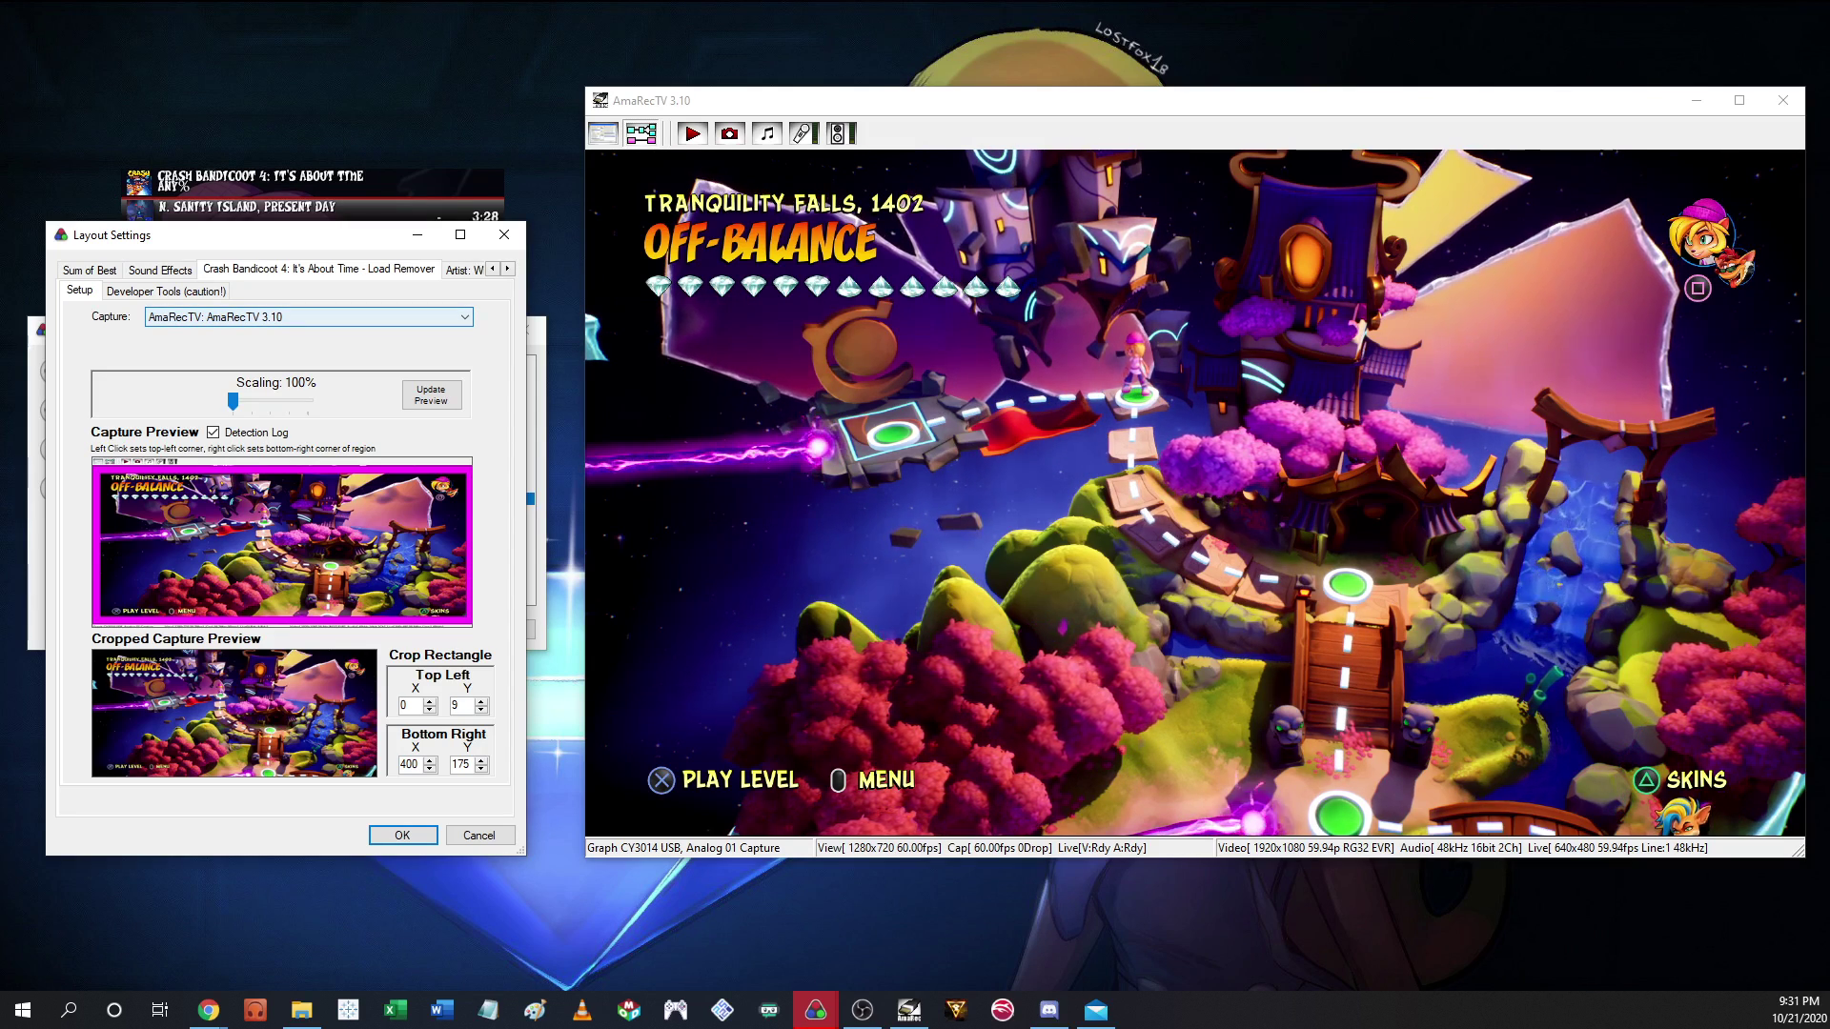
pyautogui.hotkey('alt', 'Down')
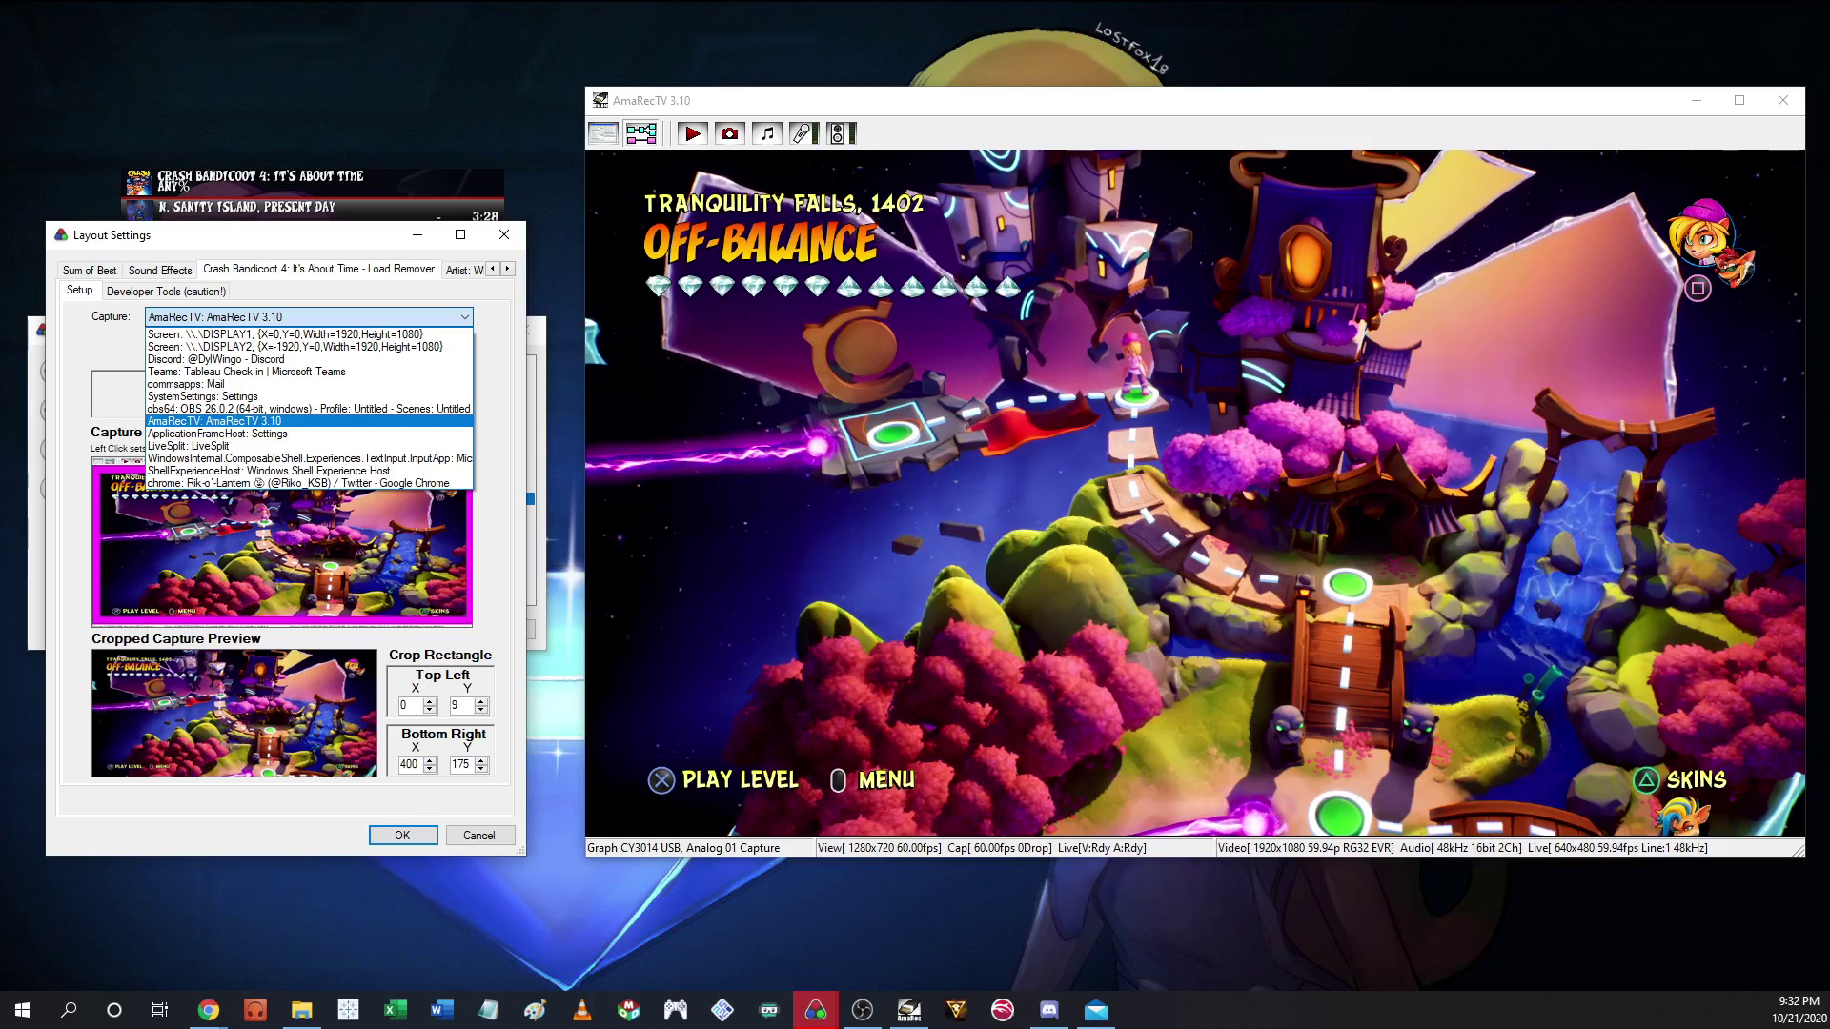
pyautogui.press('Home')
pyautogui.press('Down')
pyautogui.press('Up')
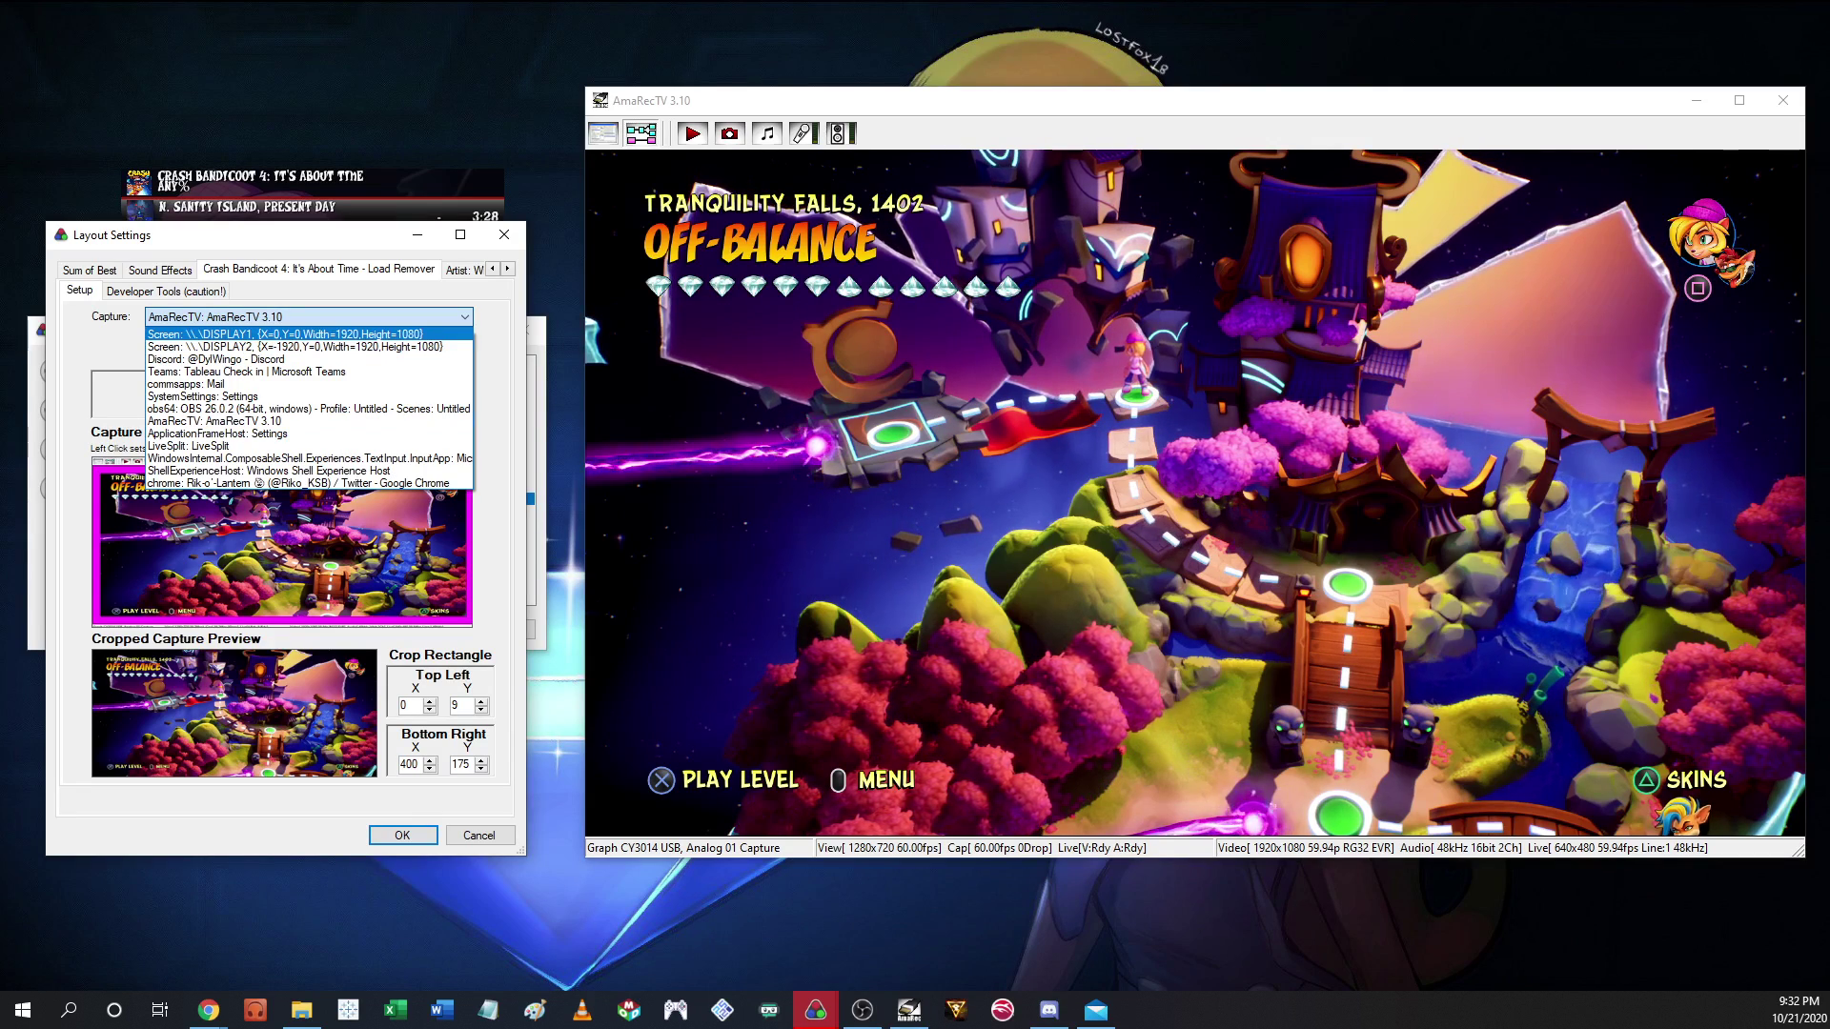
pyautogui.press('Down')
pyautogui.press('Up')
pyautogui.press('Down')
pyautogui.press('Up')
pyautogui.press('Down')
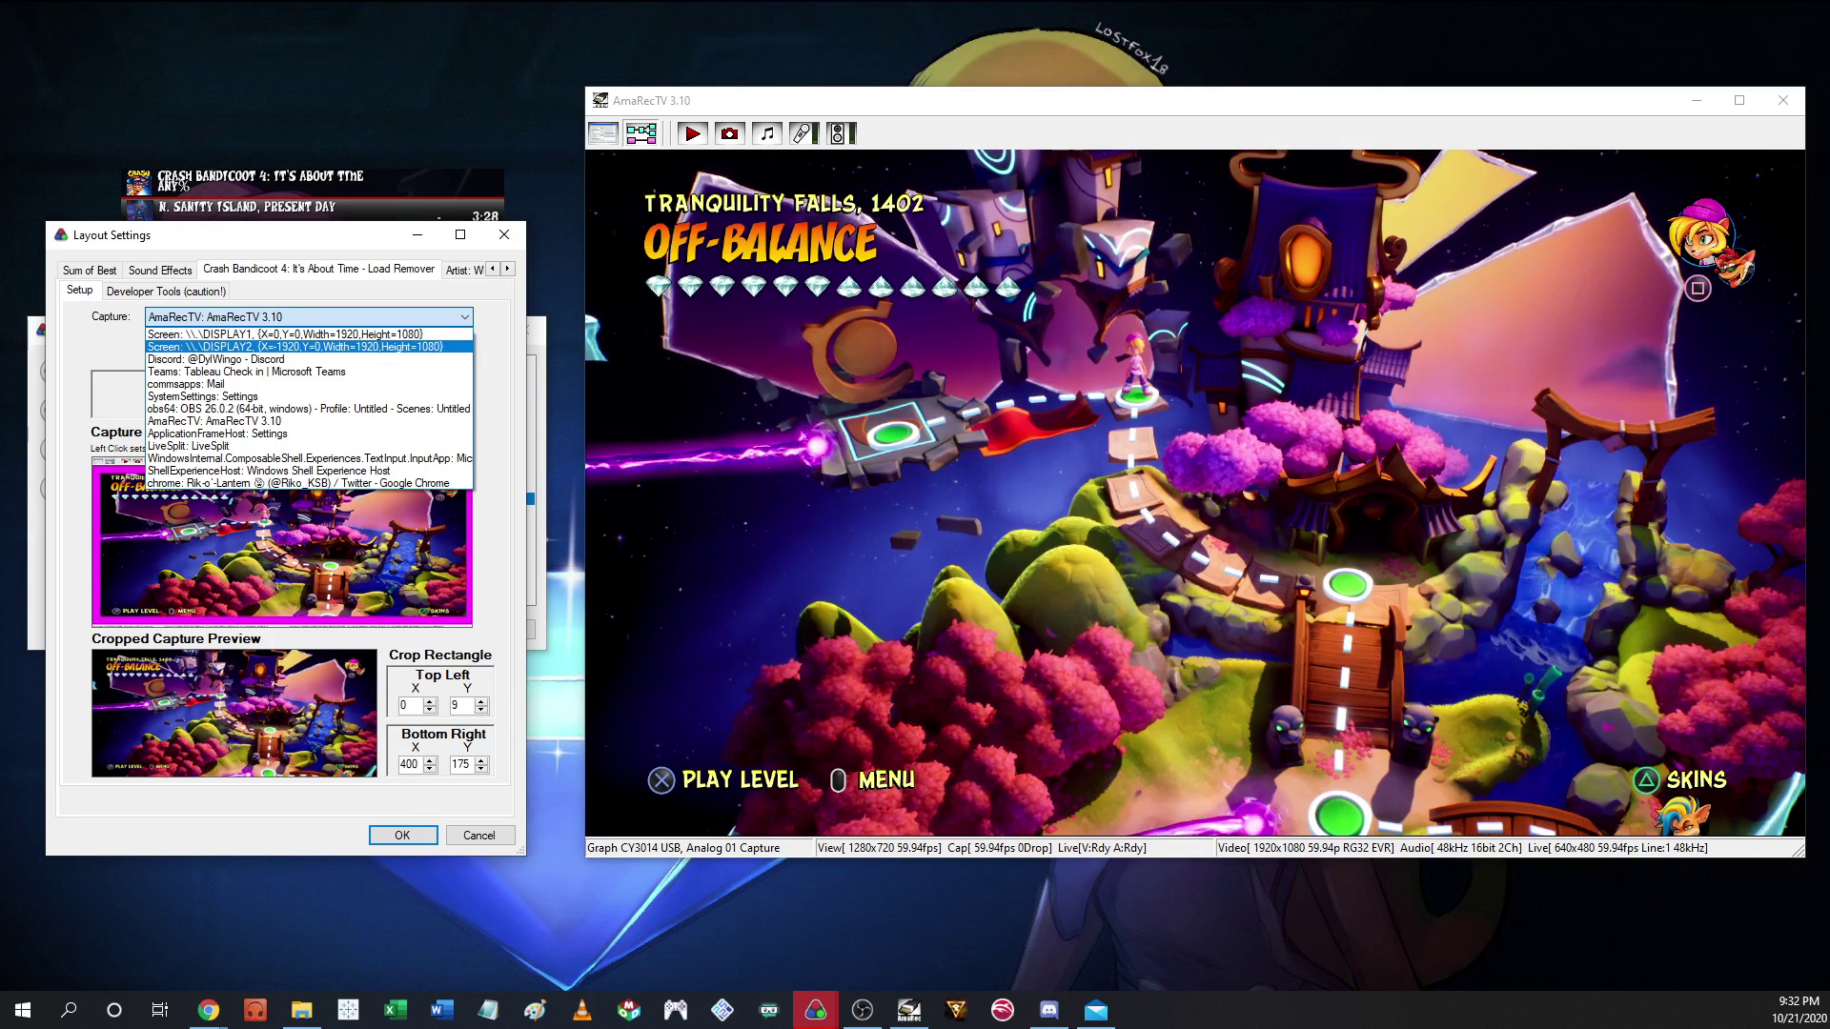
pyautogui.press('Up')
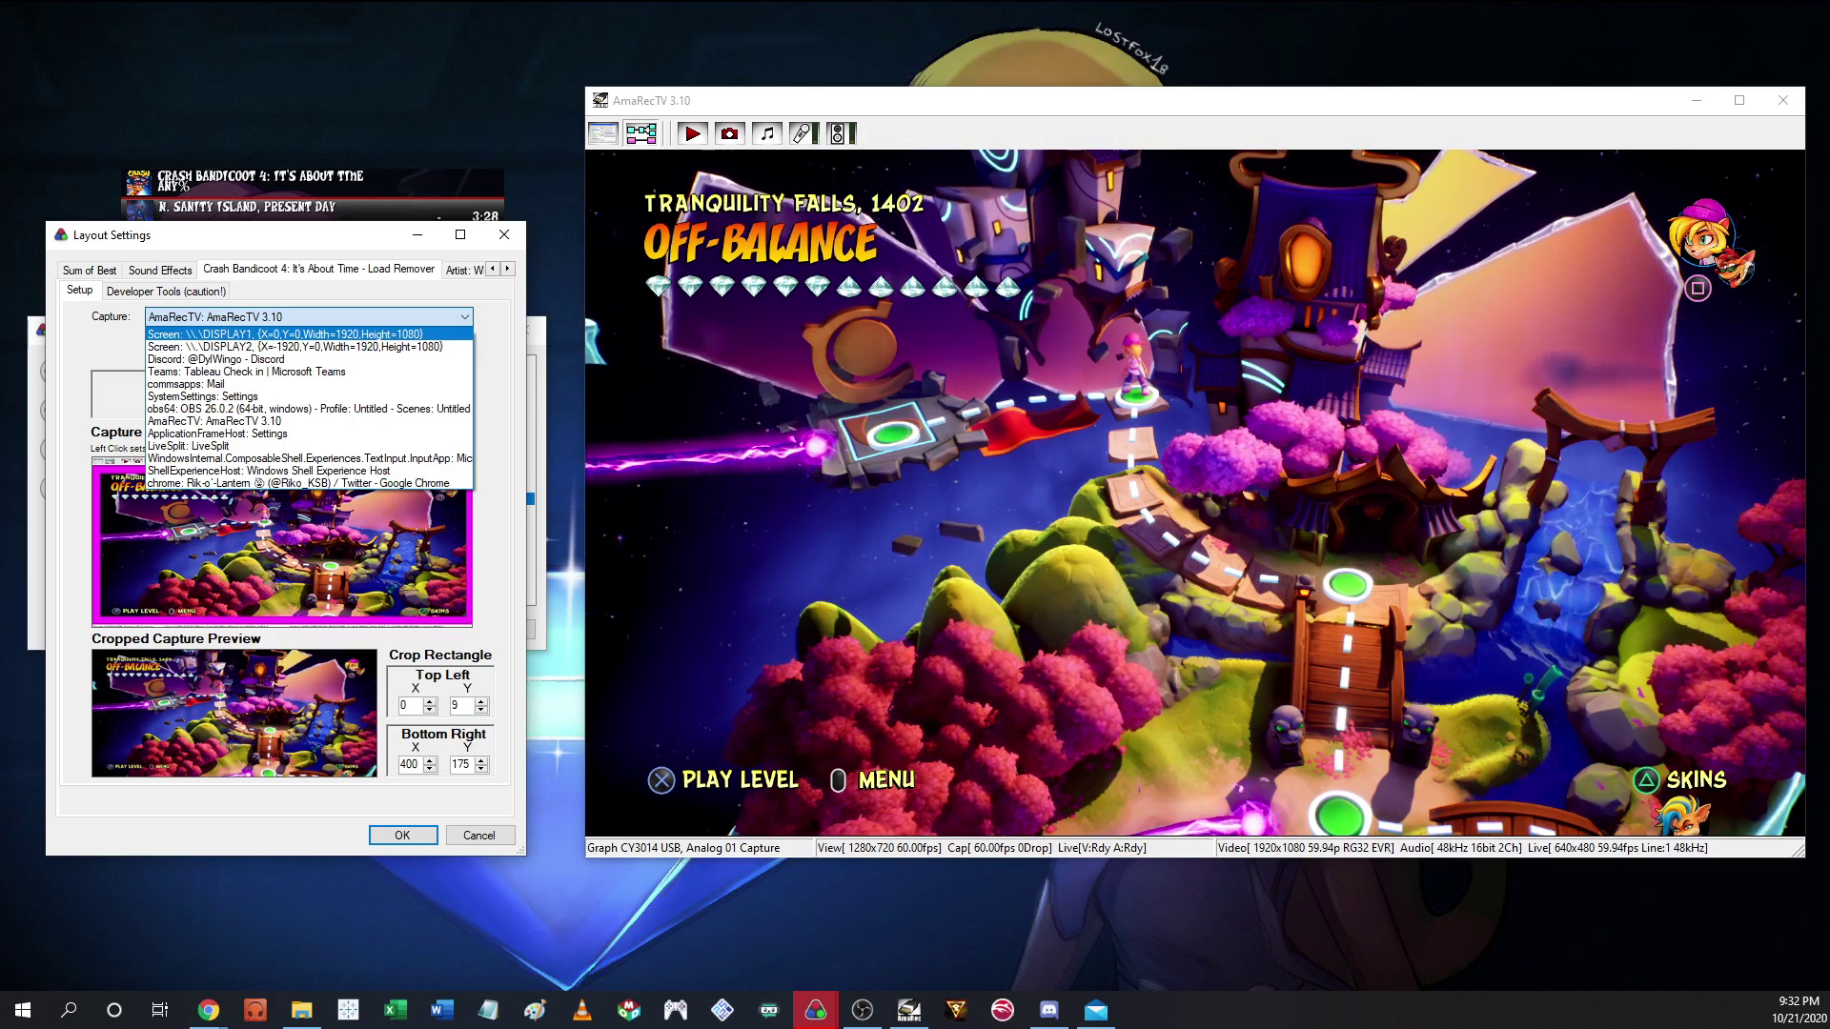
pyautogui.click(308, 408)
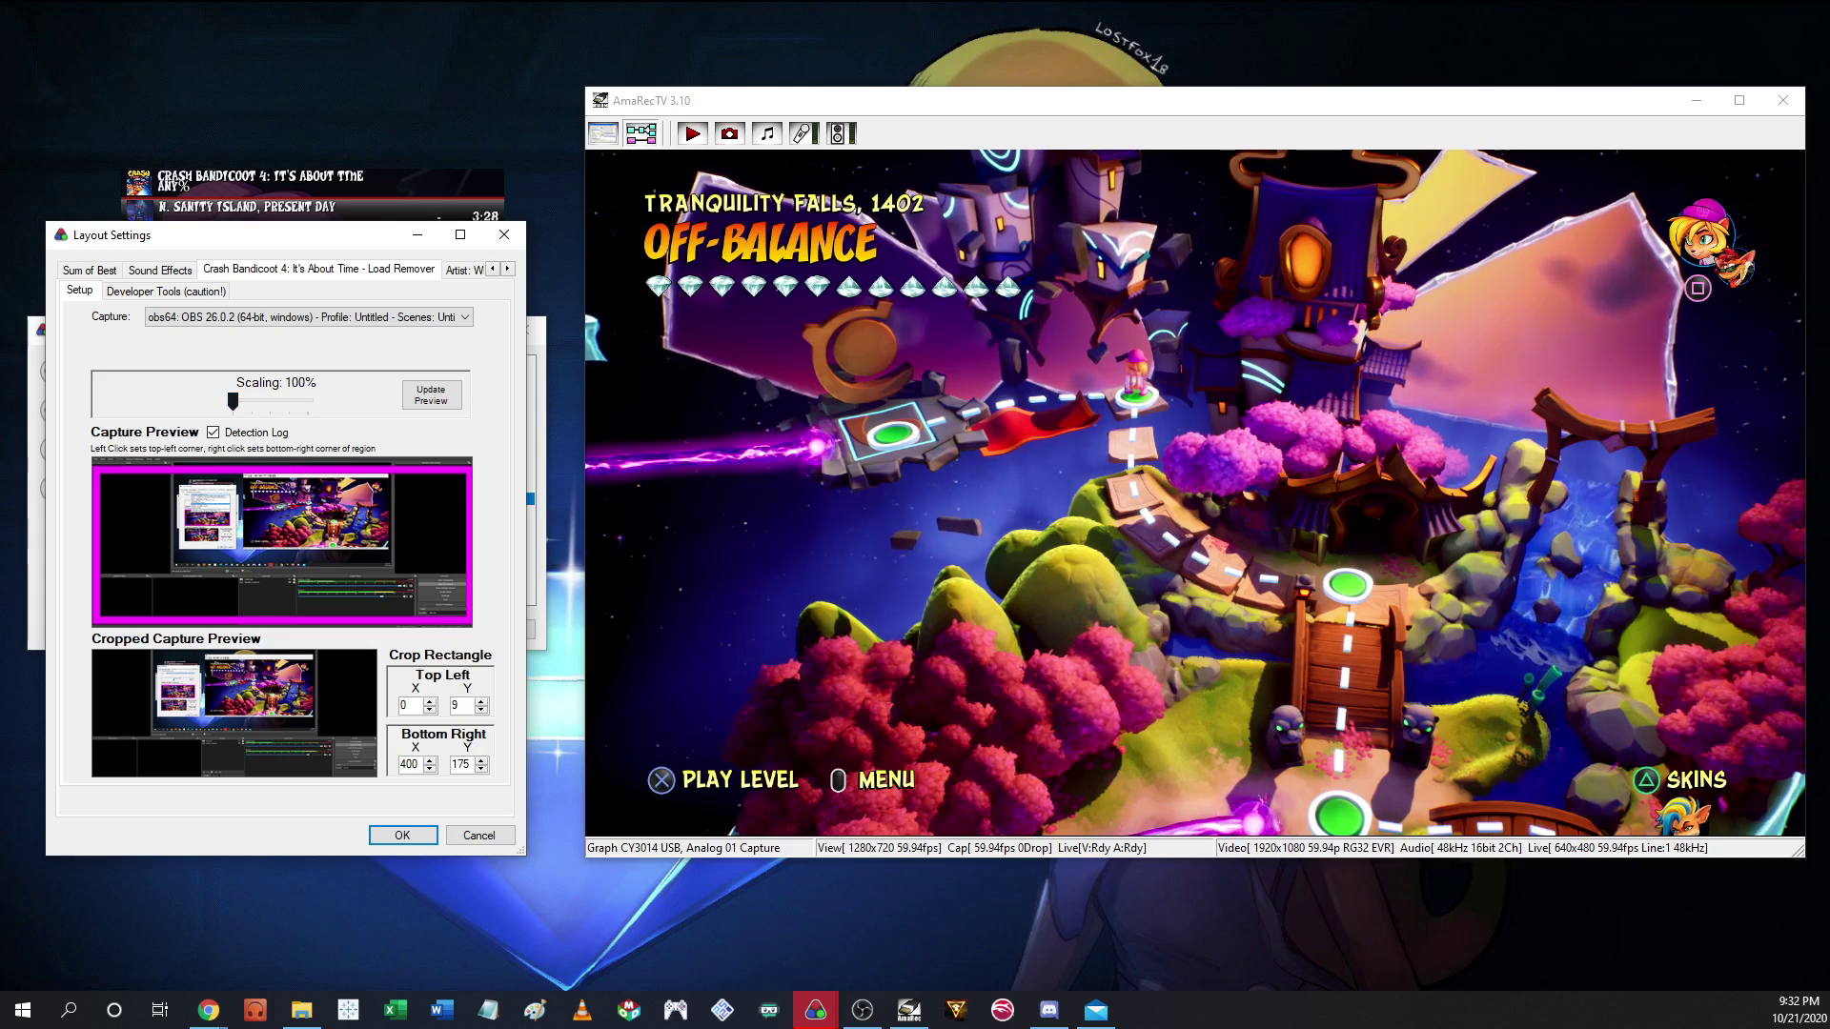
# - Crop the capture preview to the game picture, from about 157, 23 at its top-left corner to 308, 90 at its bottom-right
pyautogui.moveTo(232, 401)
pyautogui.mouseDown()
pyautogui.moveTo(308, 401)
pyautogui.moveTo(232, 402)
pyautogui.mouseUp()
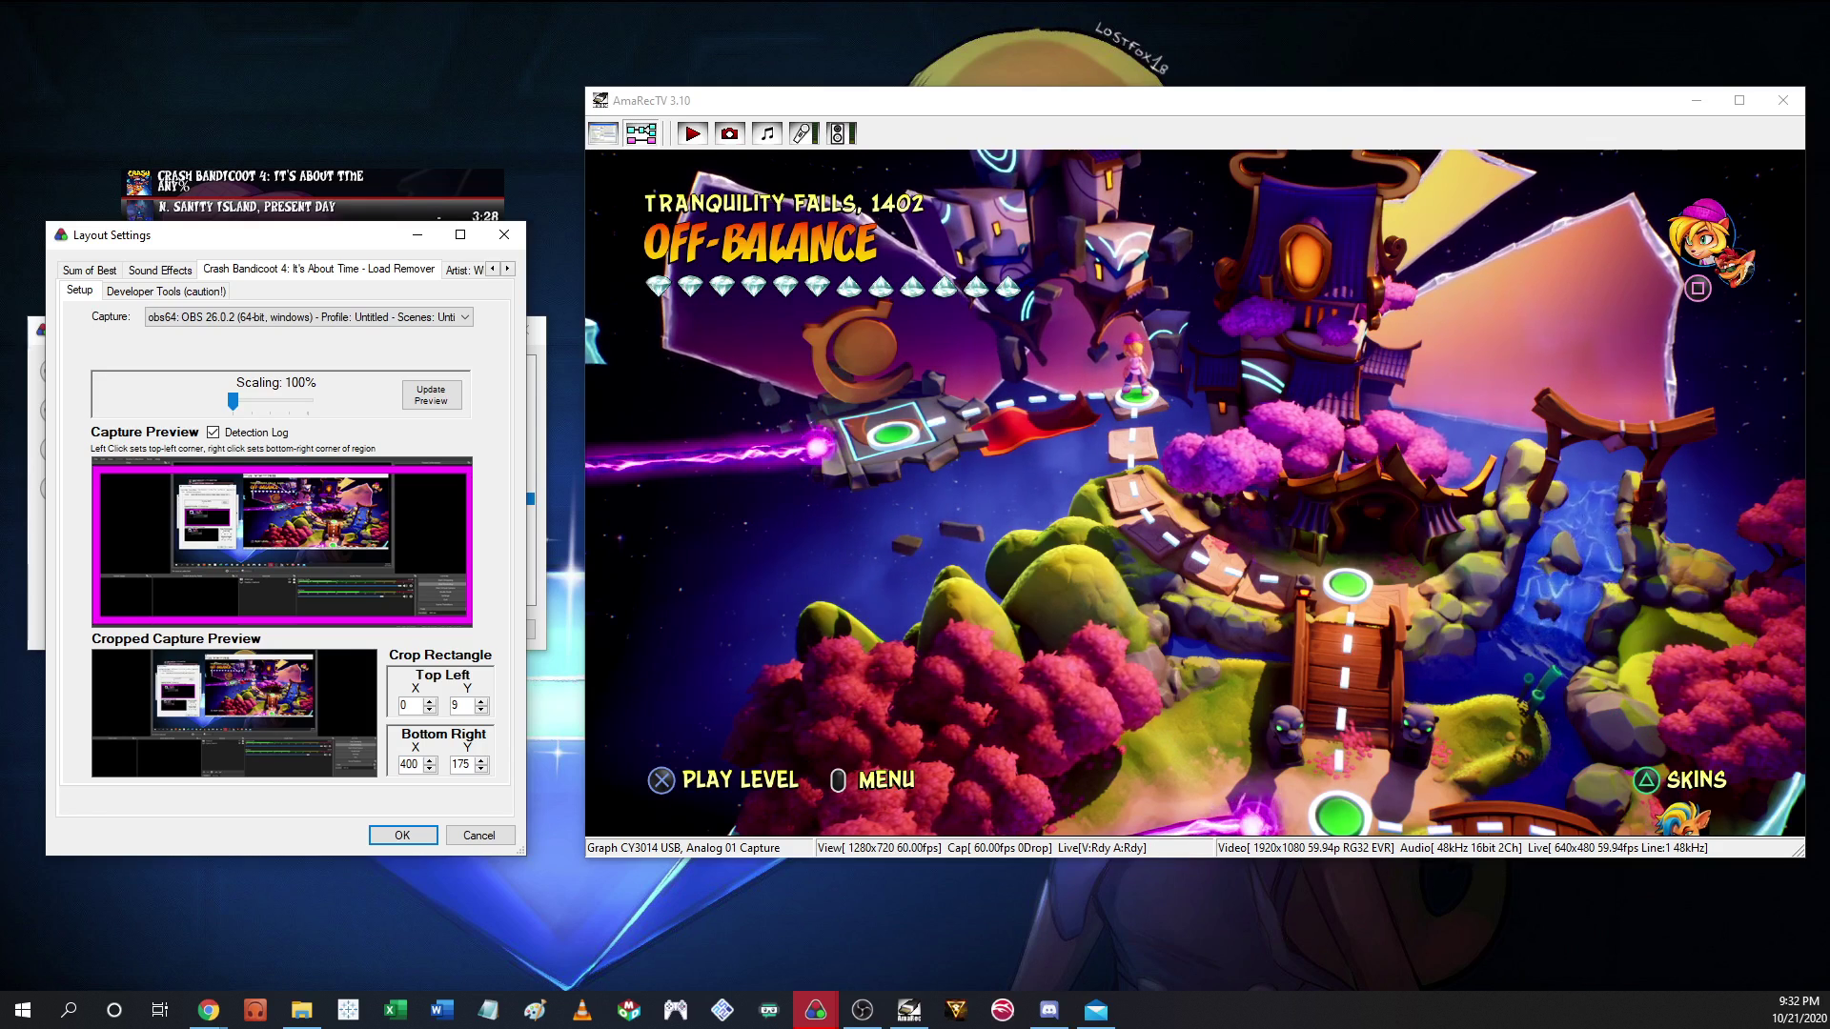
pyautogui.moveTo(138, 492)
pyautogui.mouseDown()
pyautogui.moveTo(224, 516)
pyautogui.moveTo(246, 481)
pyautogui.moveTo(250, 508)
pyautogui.moveTo(154, 487)
pyautogui.mouseUp()
pyautogui.rightClick(380, 557)
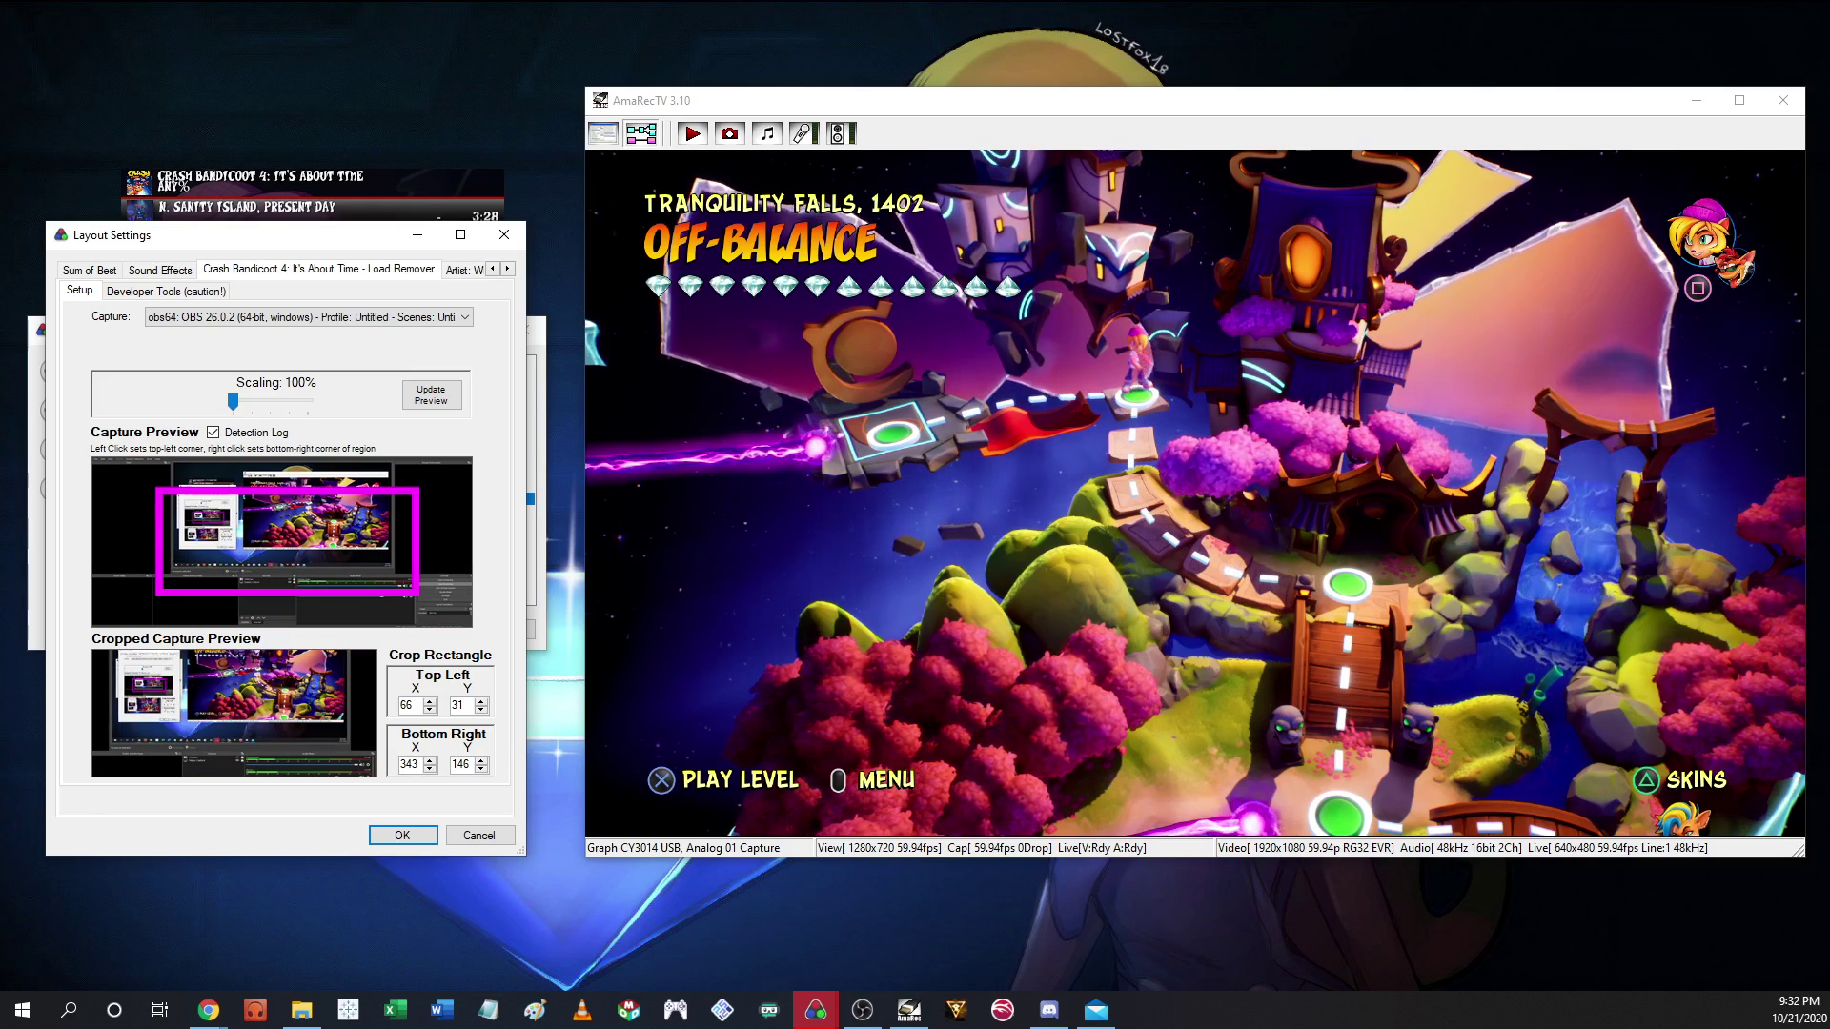
pyautogui.moveTo(155, 487); pyautogui.dragTo(243, 480)
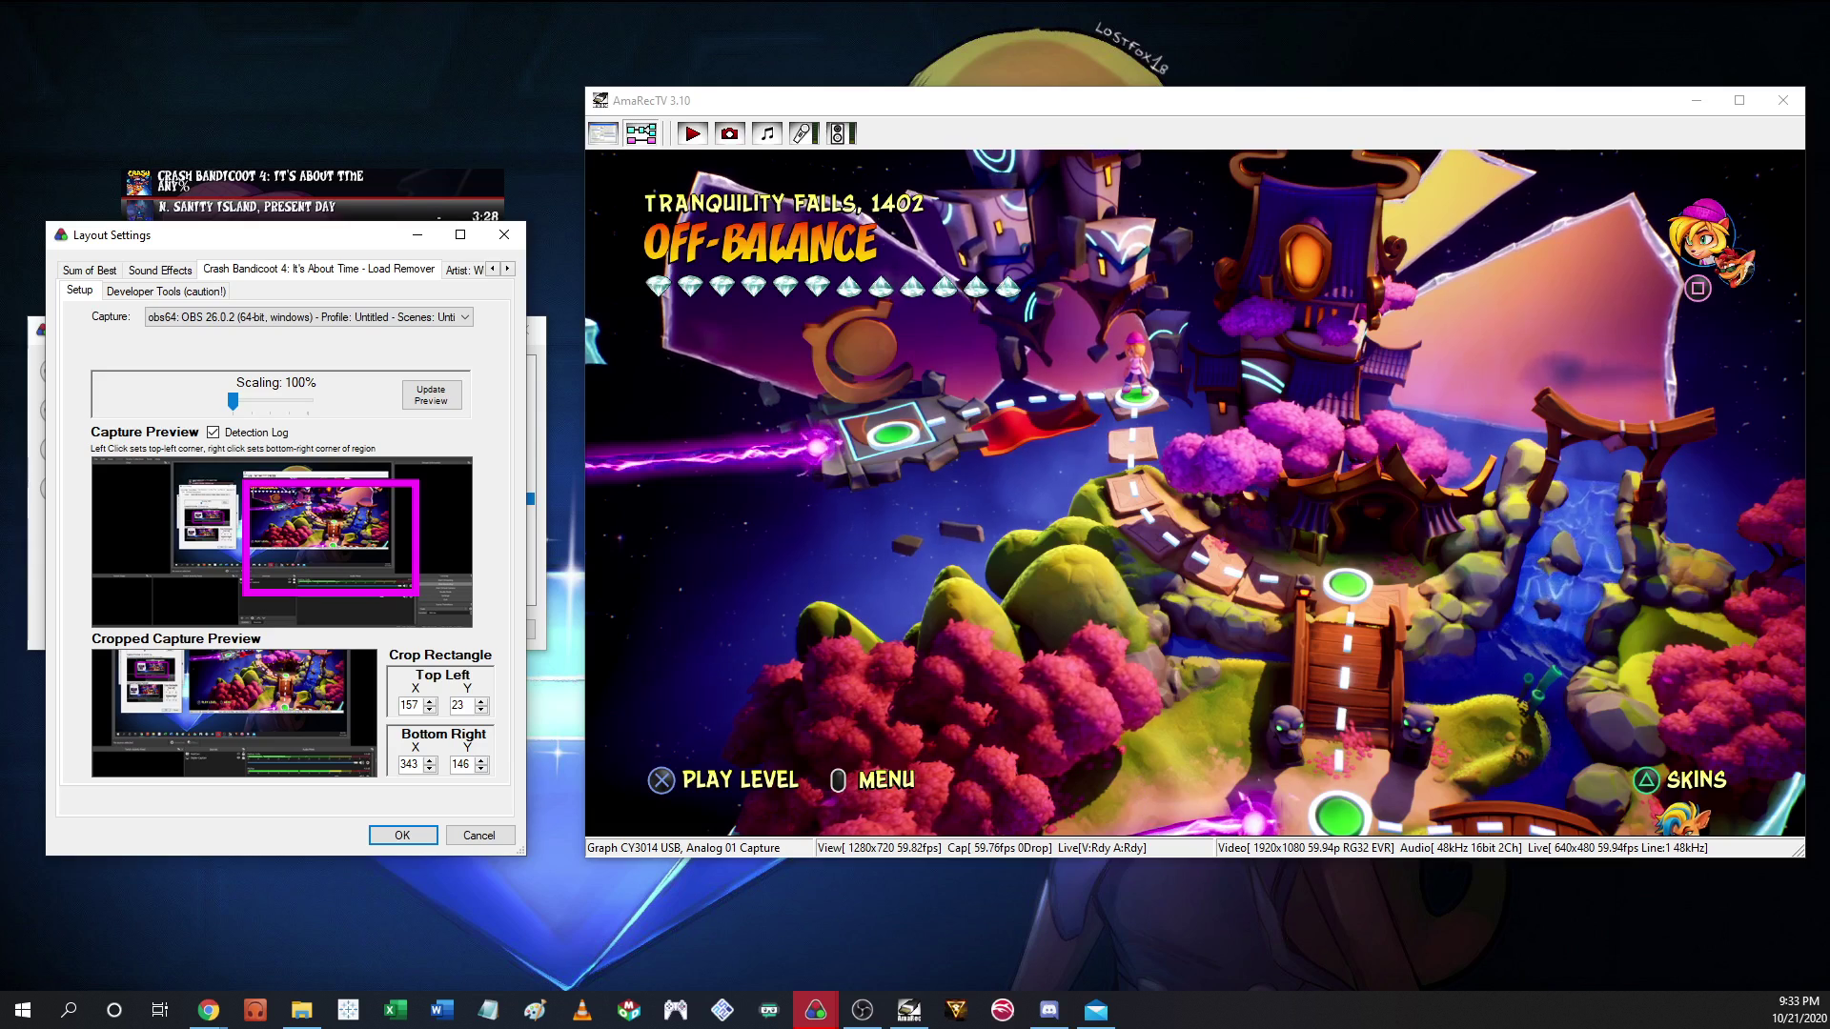
pyautogui.rightClick(382, 547)
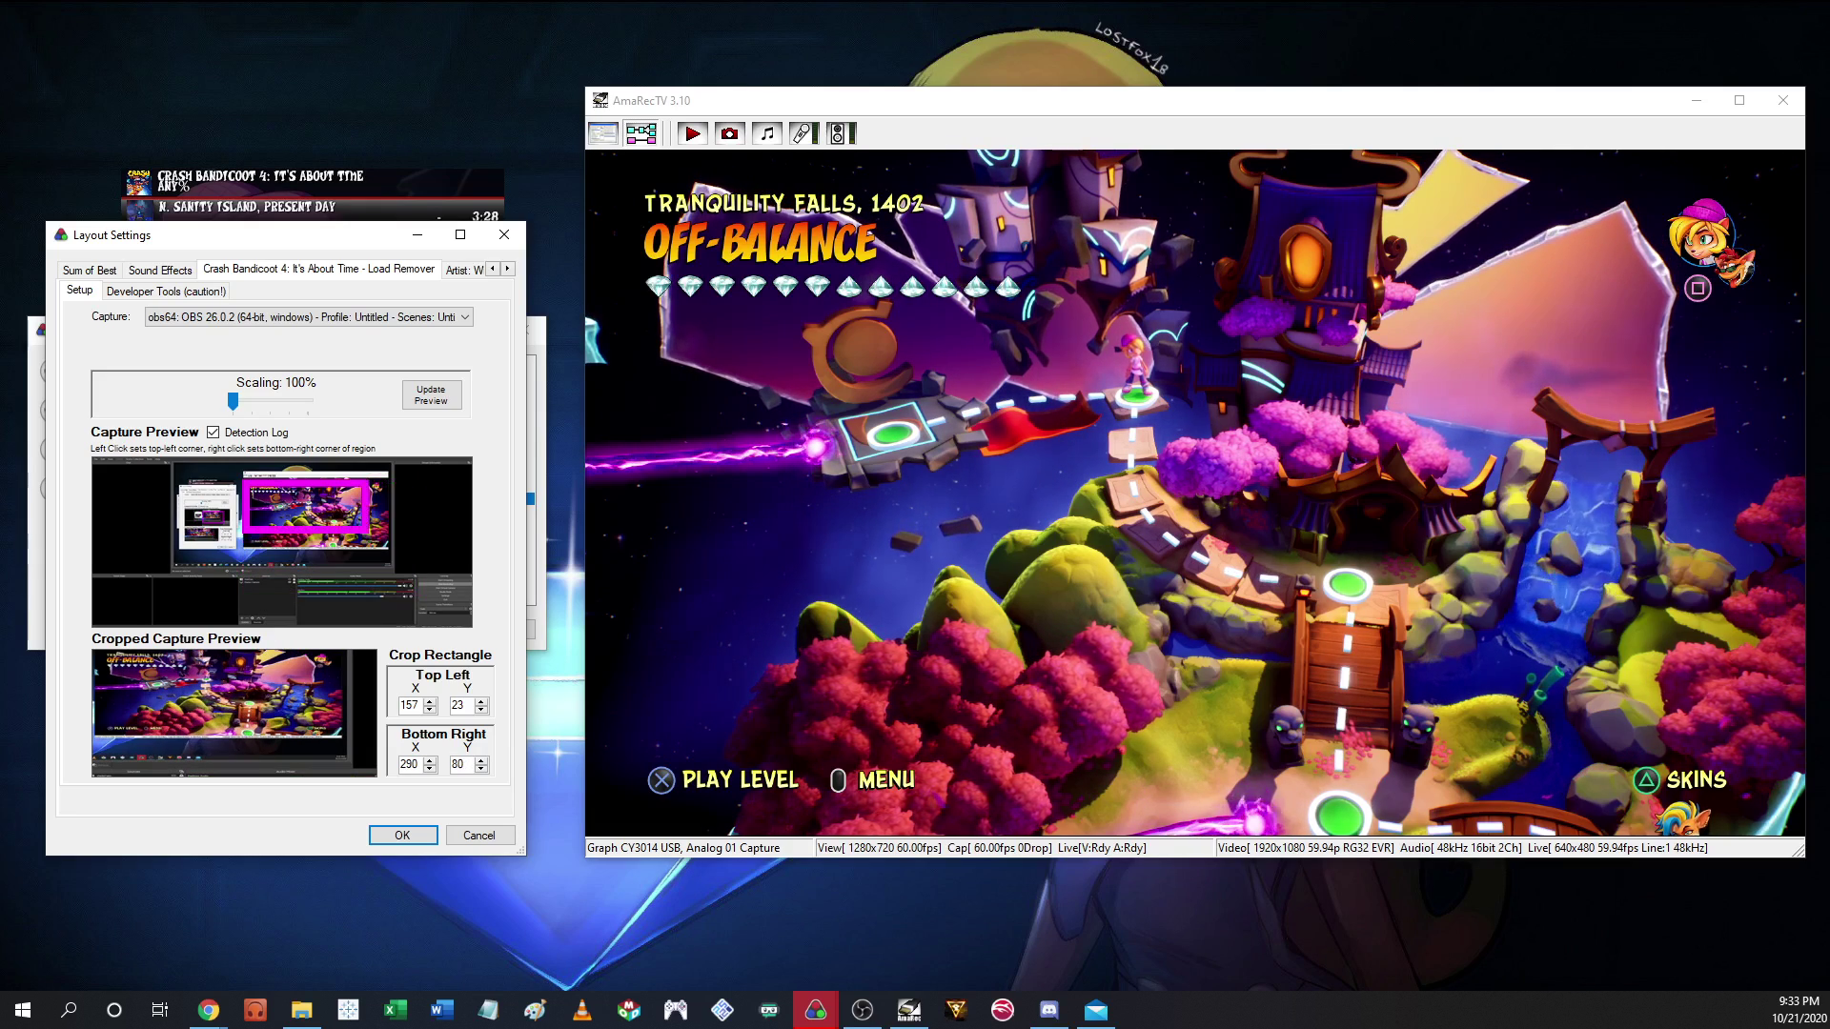
pyautogui.rightClick(384, 546)
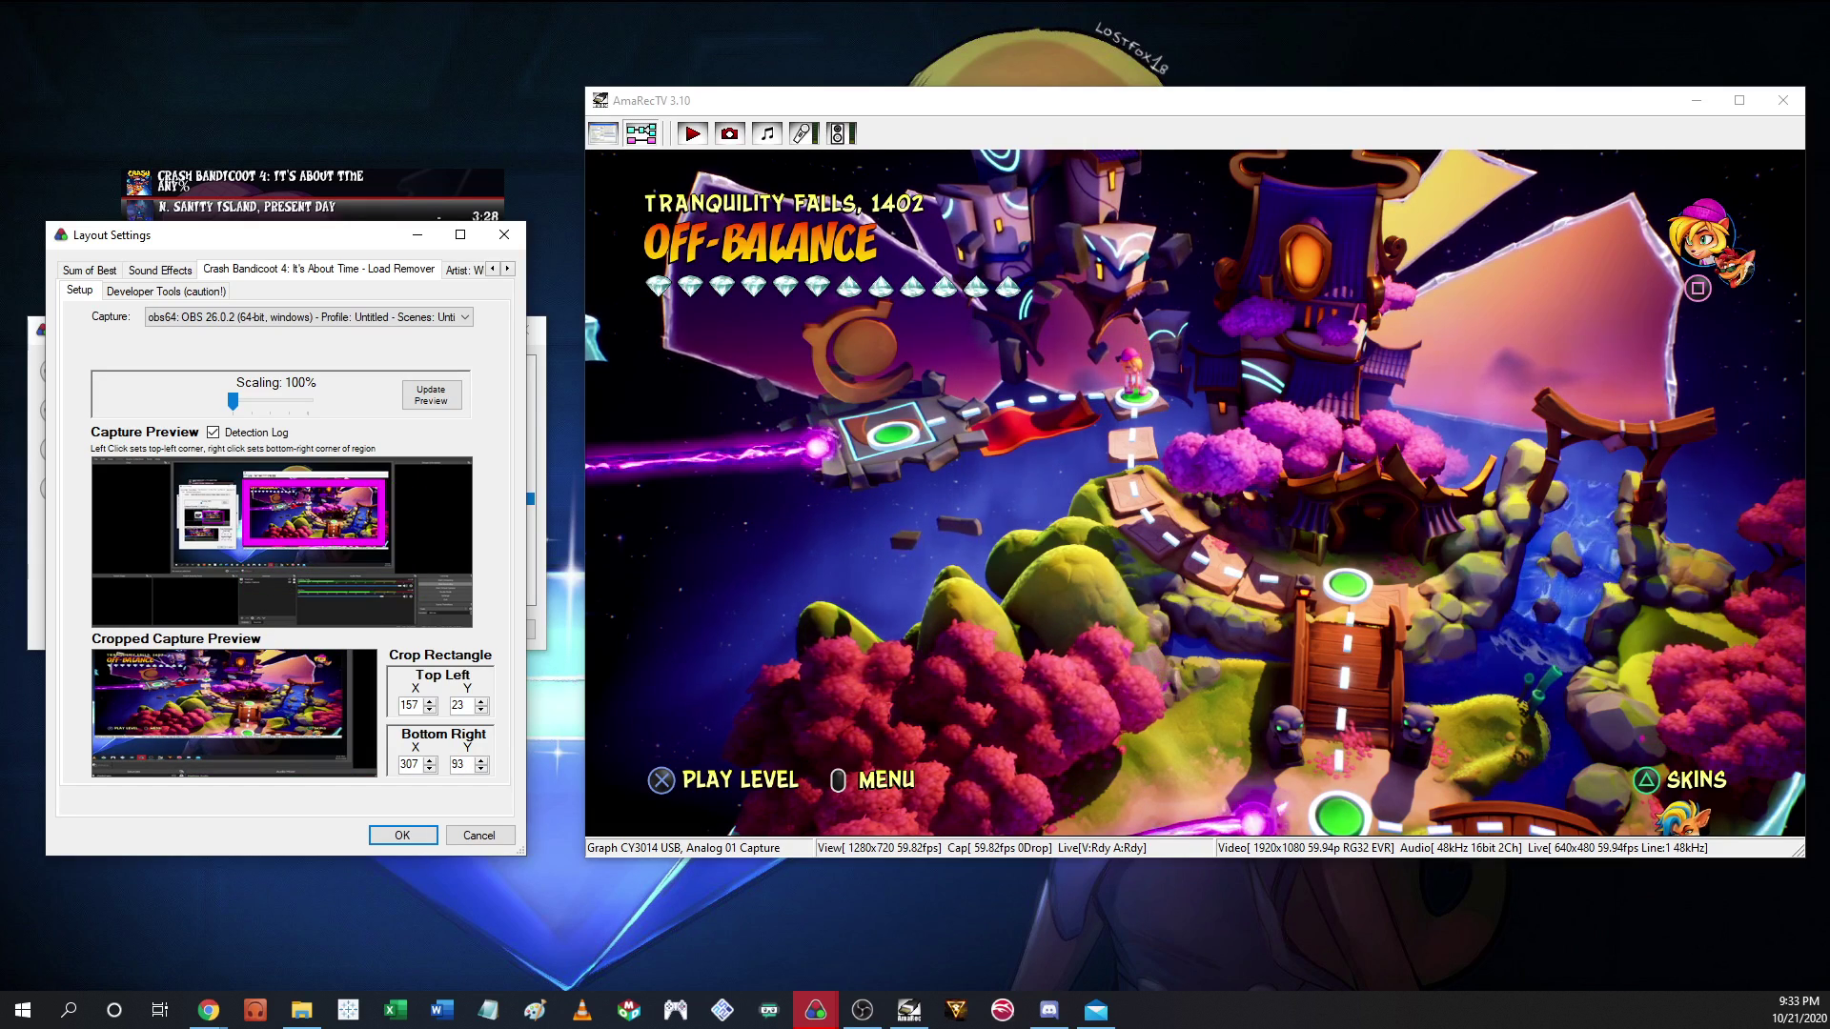
pyautogui.rightClick(384, 544)
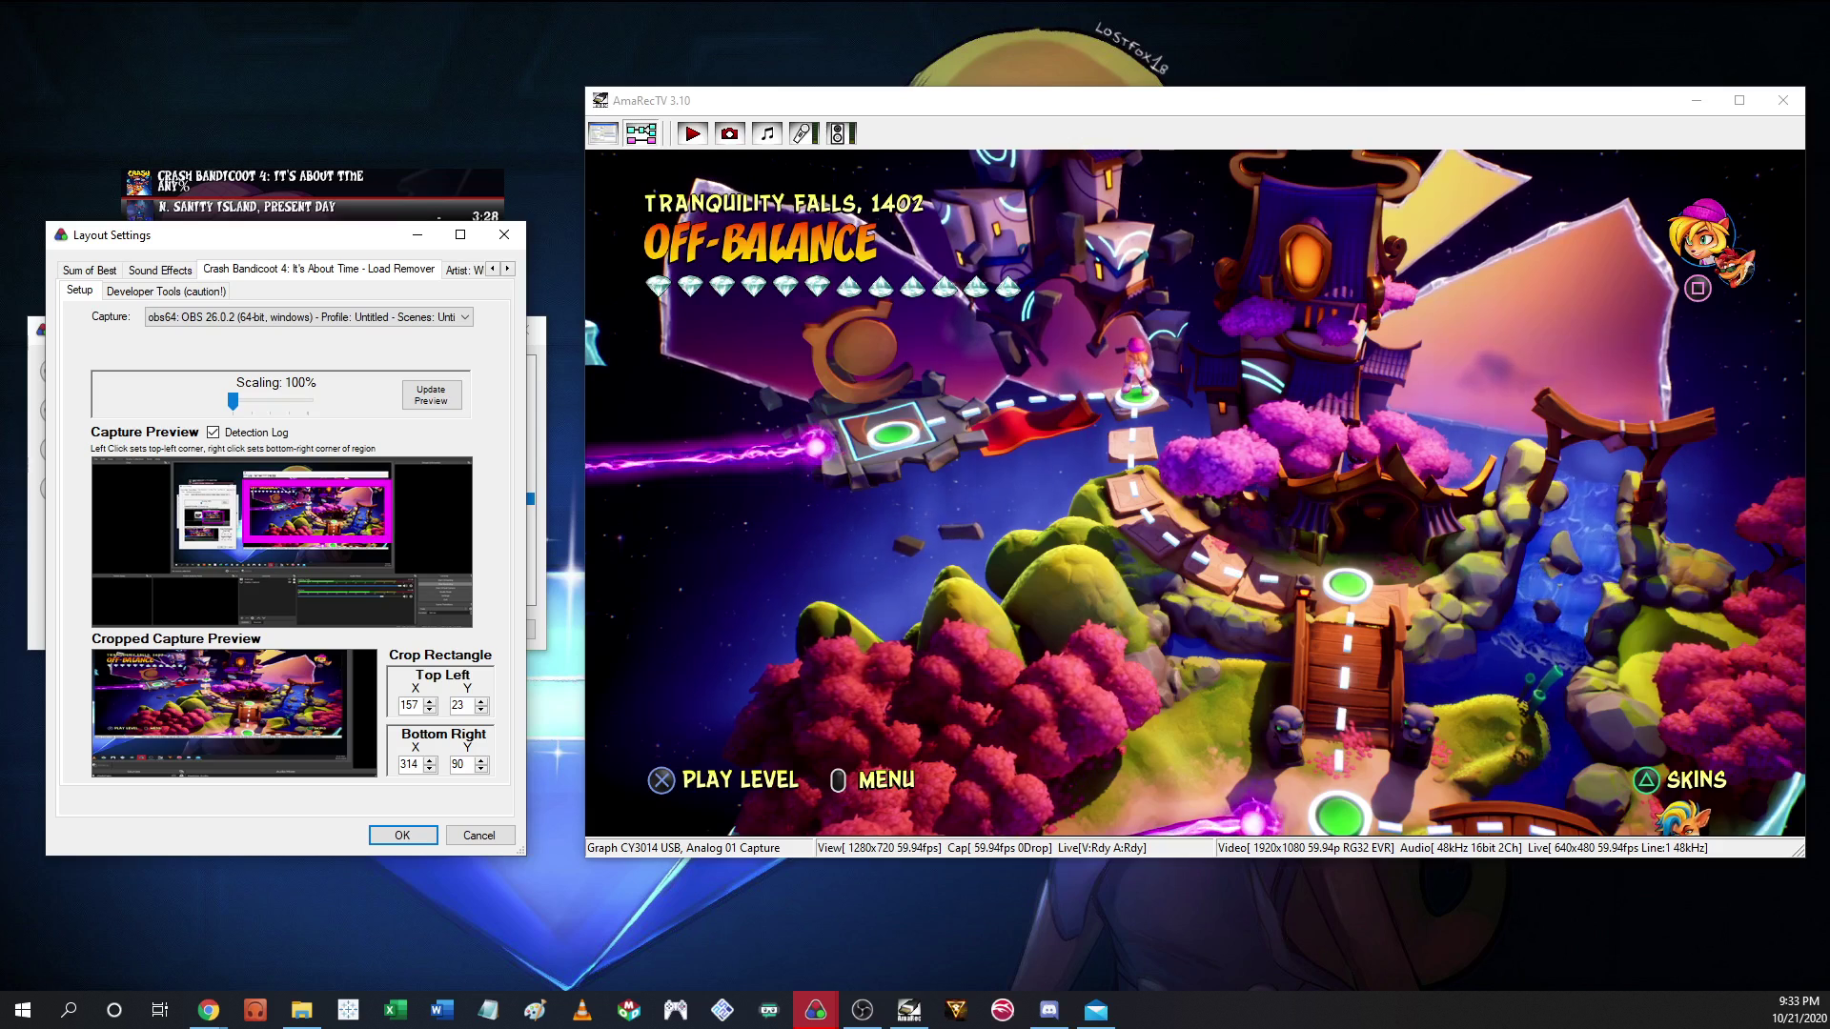
pyautogui.rightClick(385, 543)
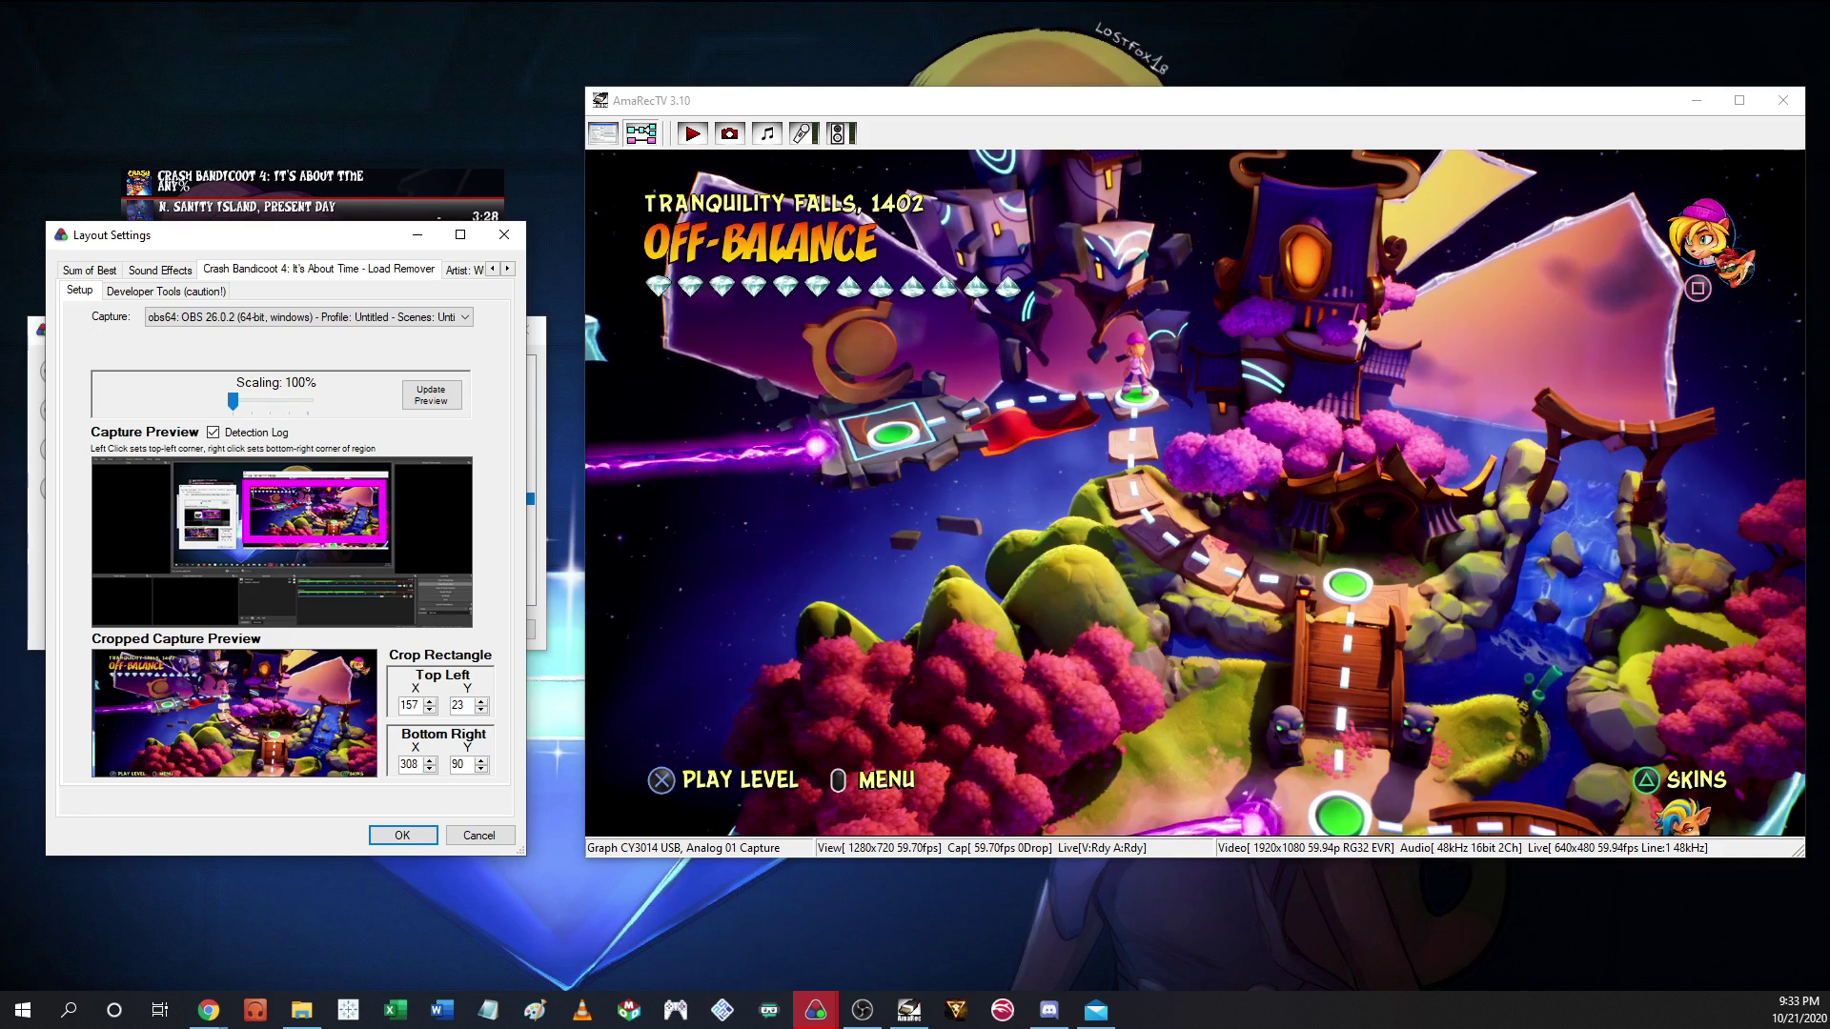
# - Adjust the crop rectangle's top-left X to 160 and its bottom-right X to 313
pyautogui.scroll(-1, 416, 707)
pyautogui.scroll(1, 415, 707)
pyautogui.scroll(1, 415, 707)
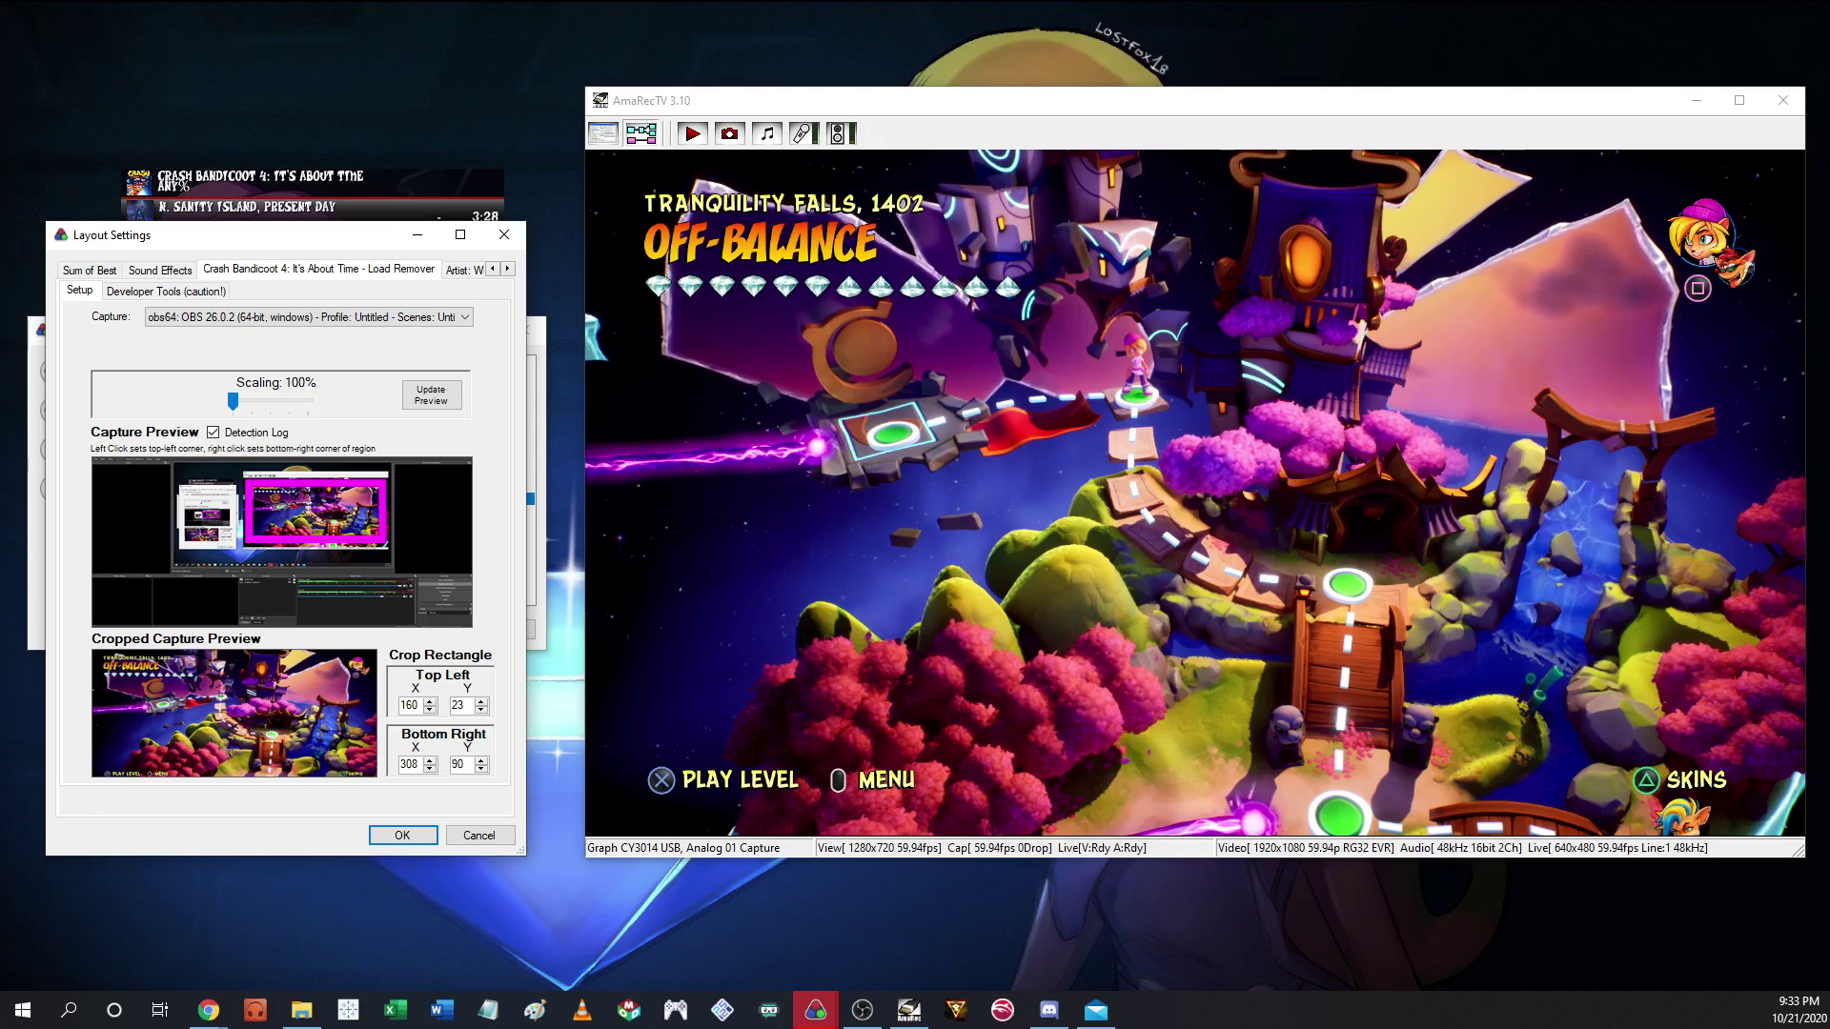
pyautogui.click(454, 707)
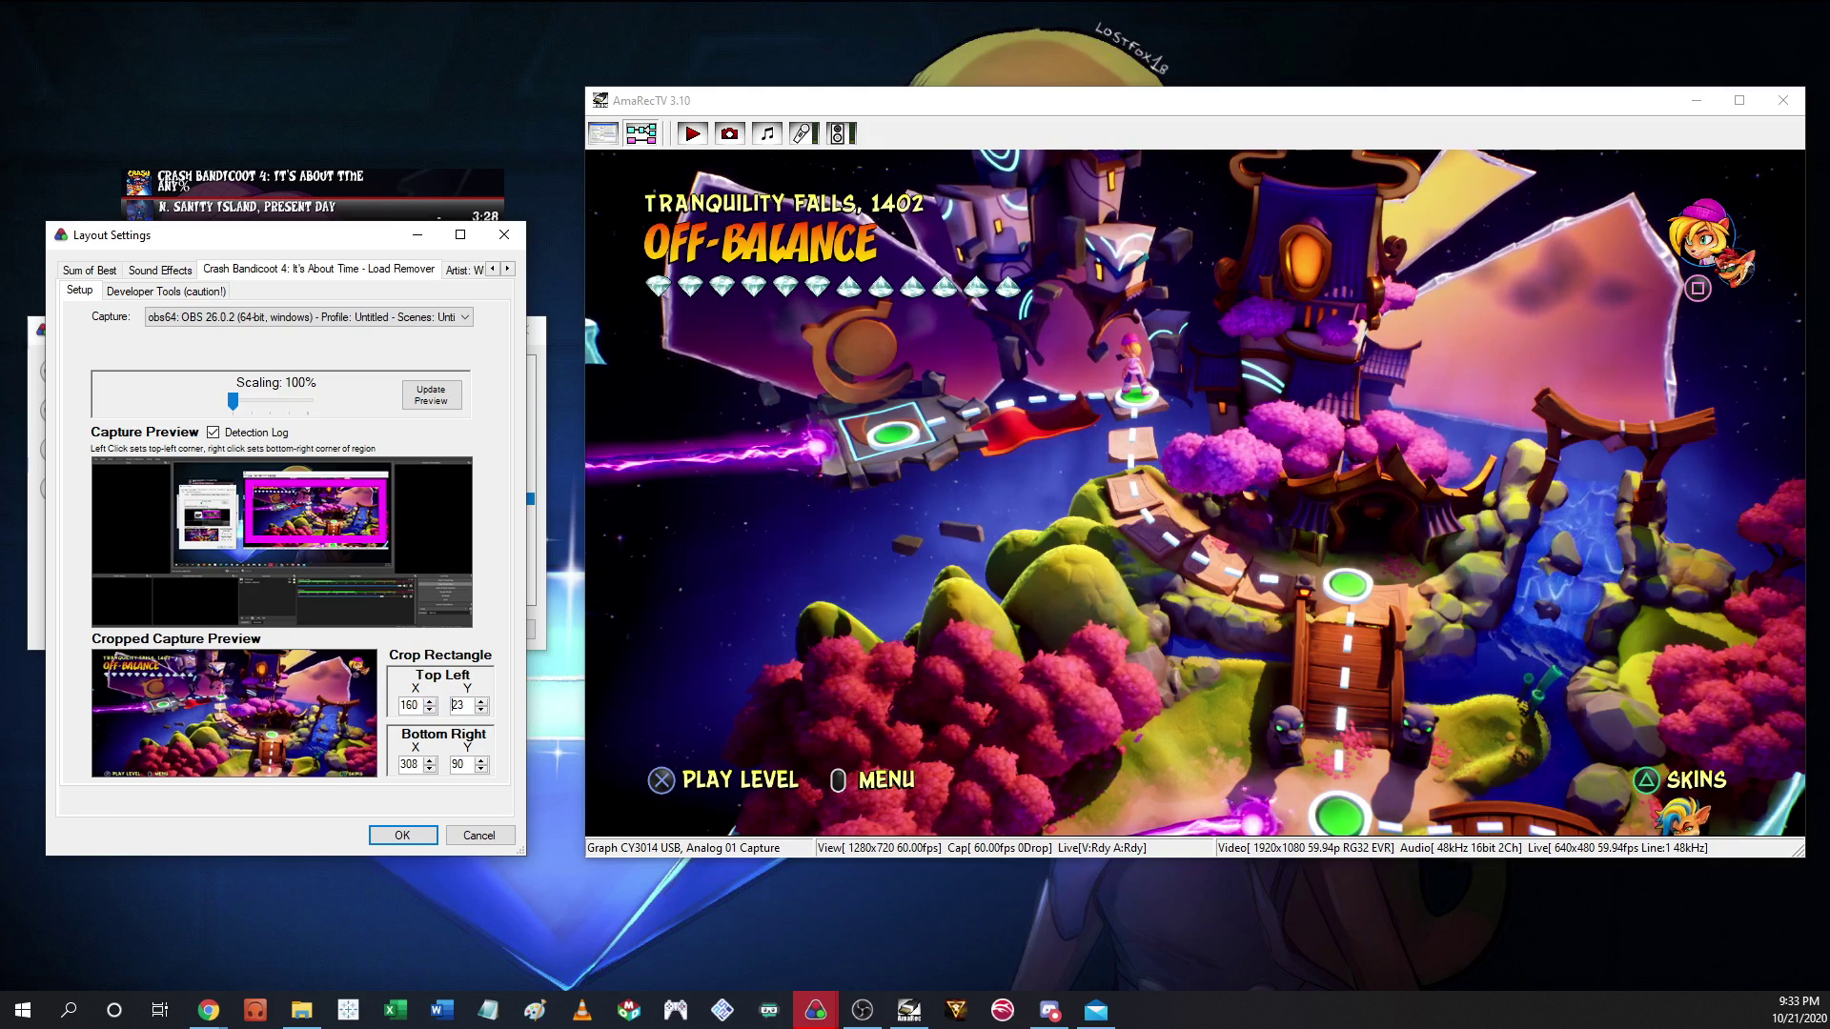
pyautogui.click(430, 769)
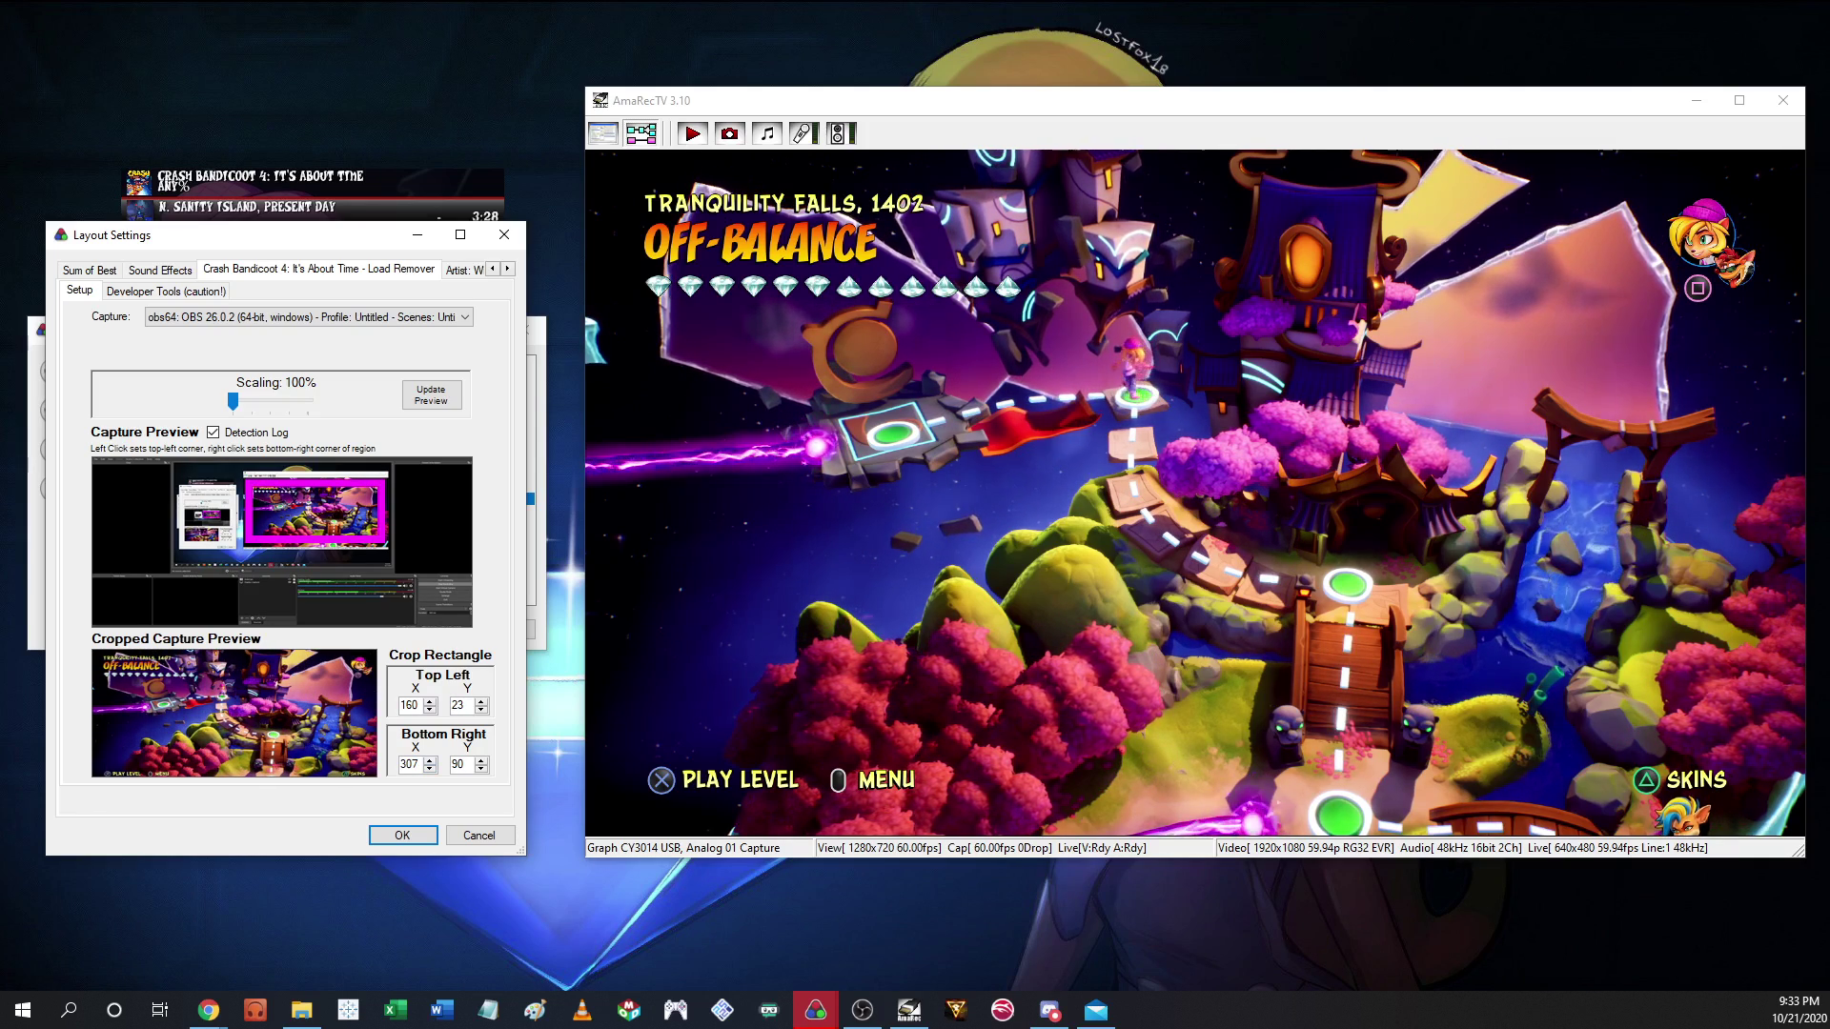
pyautogui.press('Up')
pyautogui.press('Up')
pyautogui.press('Up')
pyautogui.press('Up')
pyautogui.press('Up')
pyautogui.press('Up')
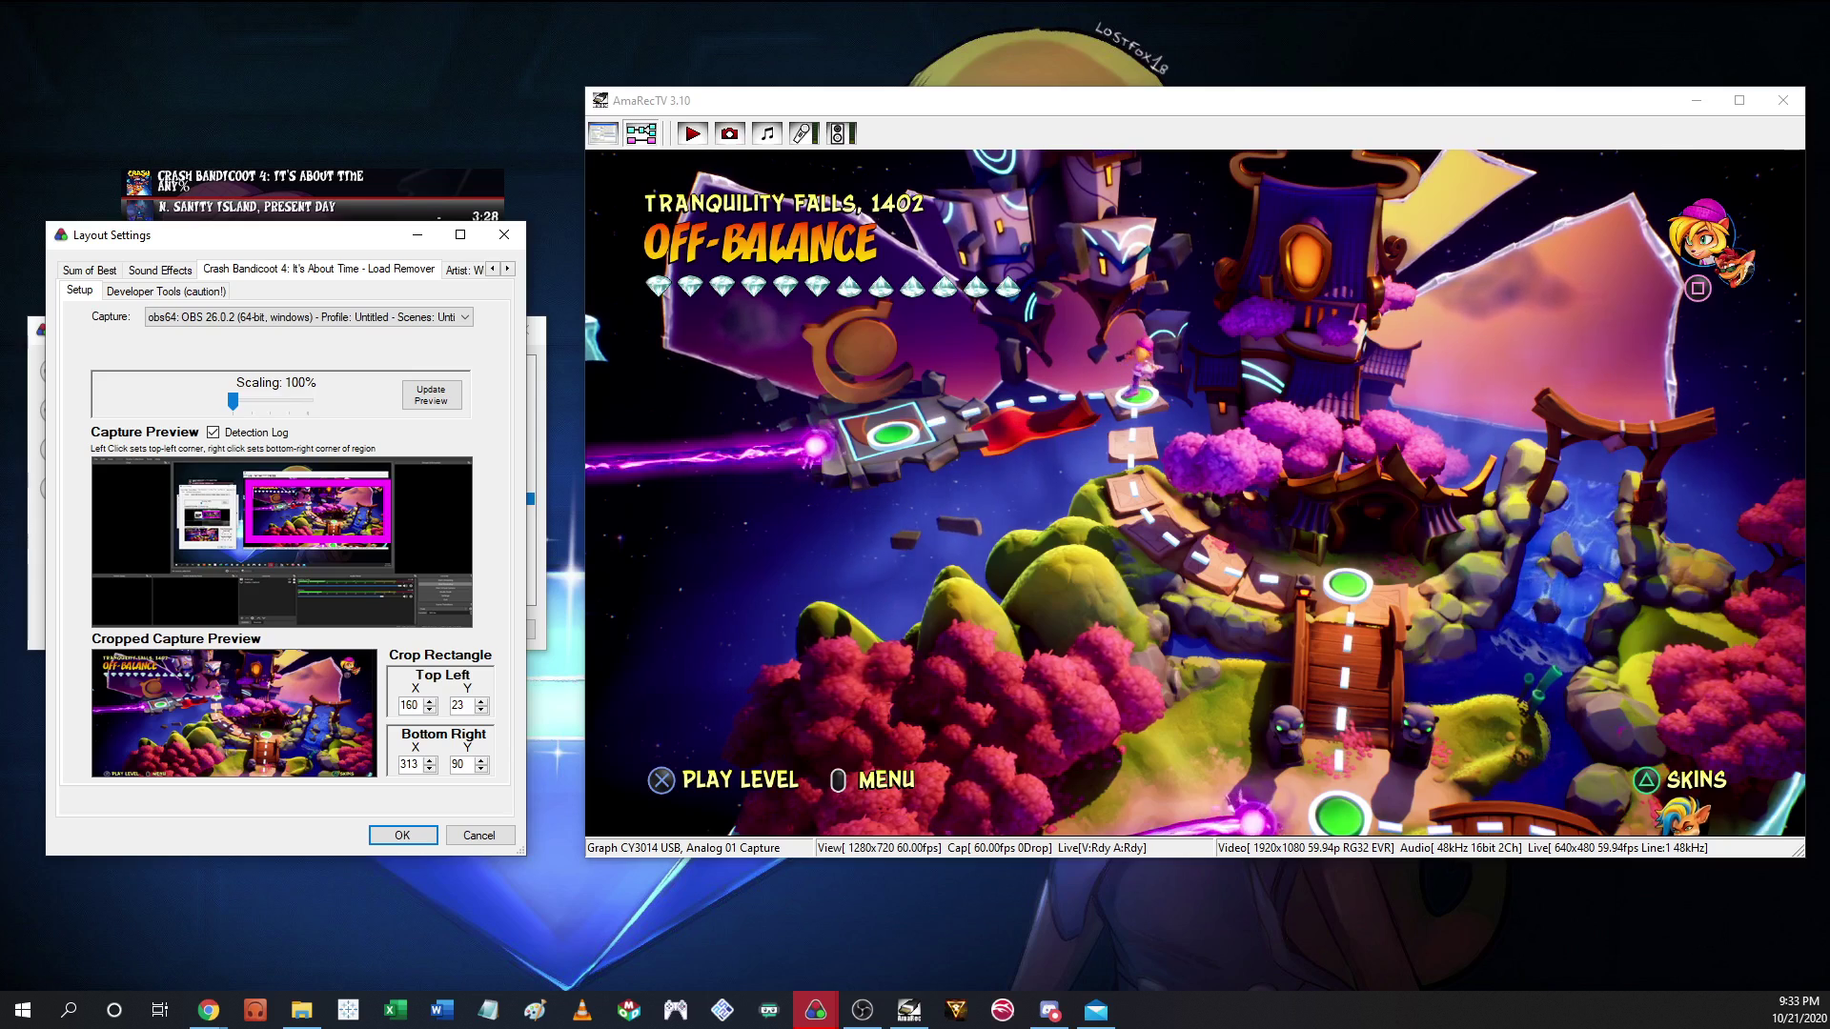
# - Adjust the crop rectangle's bottom-right corner to X 310 and Y 93
pyautogui.press('Down')
pyautogui.press('Down')
pyautogui.press('Down')
pyautogui.press('Down')
pyautogui.press('Down')
pyautogui.press('Down')
pyautogui.press('Down')
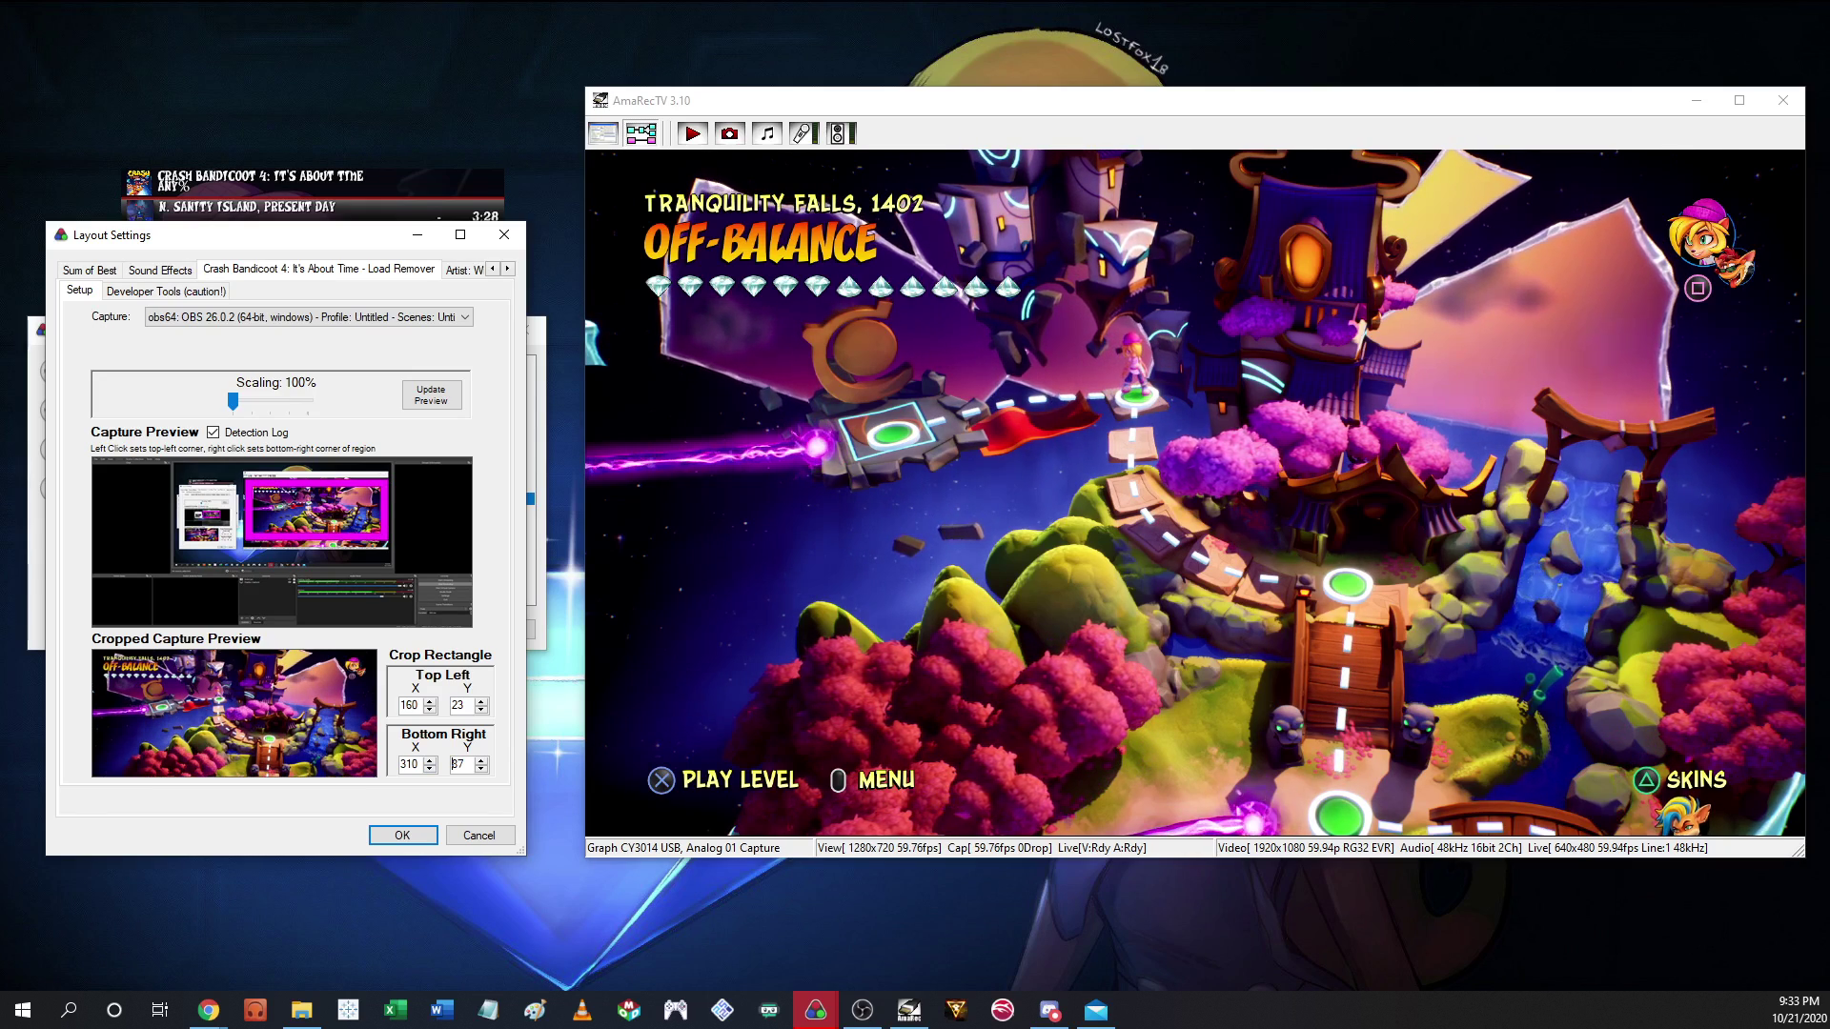
pyautogui.press('Up')
pyautogui.press('Up')
pyautogui.press('Up')
pyautogui.press('Up')
pyautogui.press('Up')
pyautogui.press('Up')
pyautogui.press('Up')
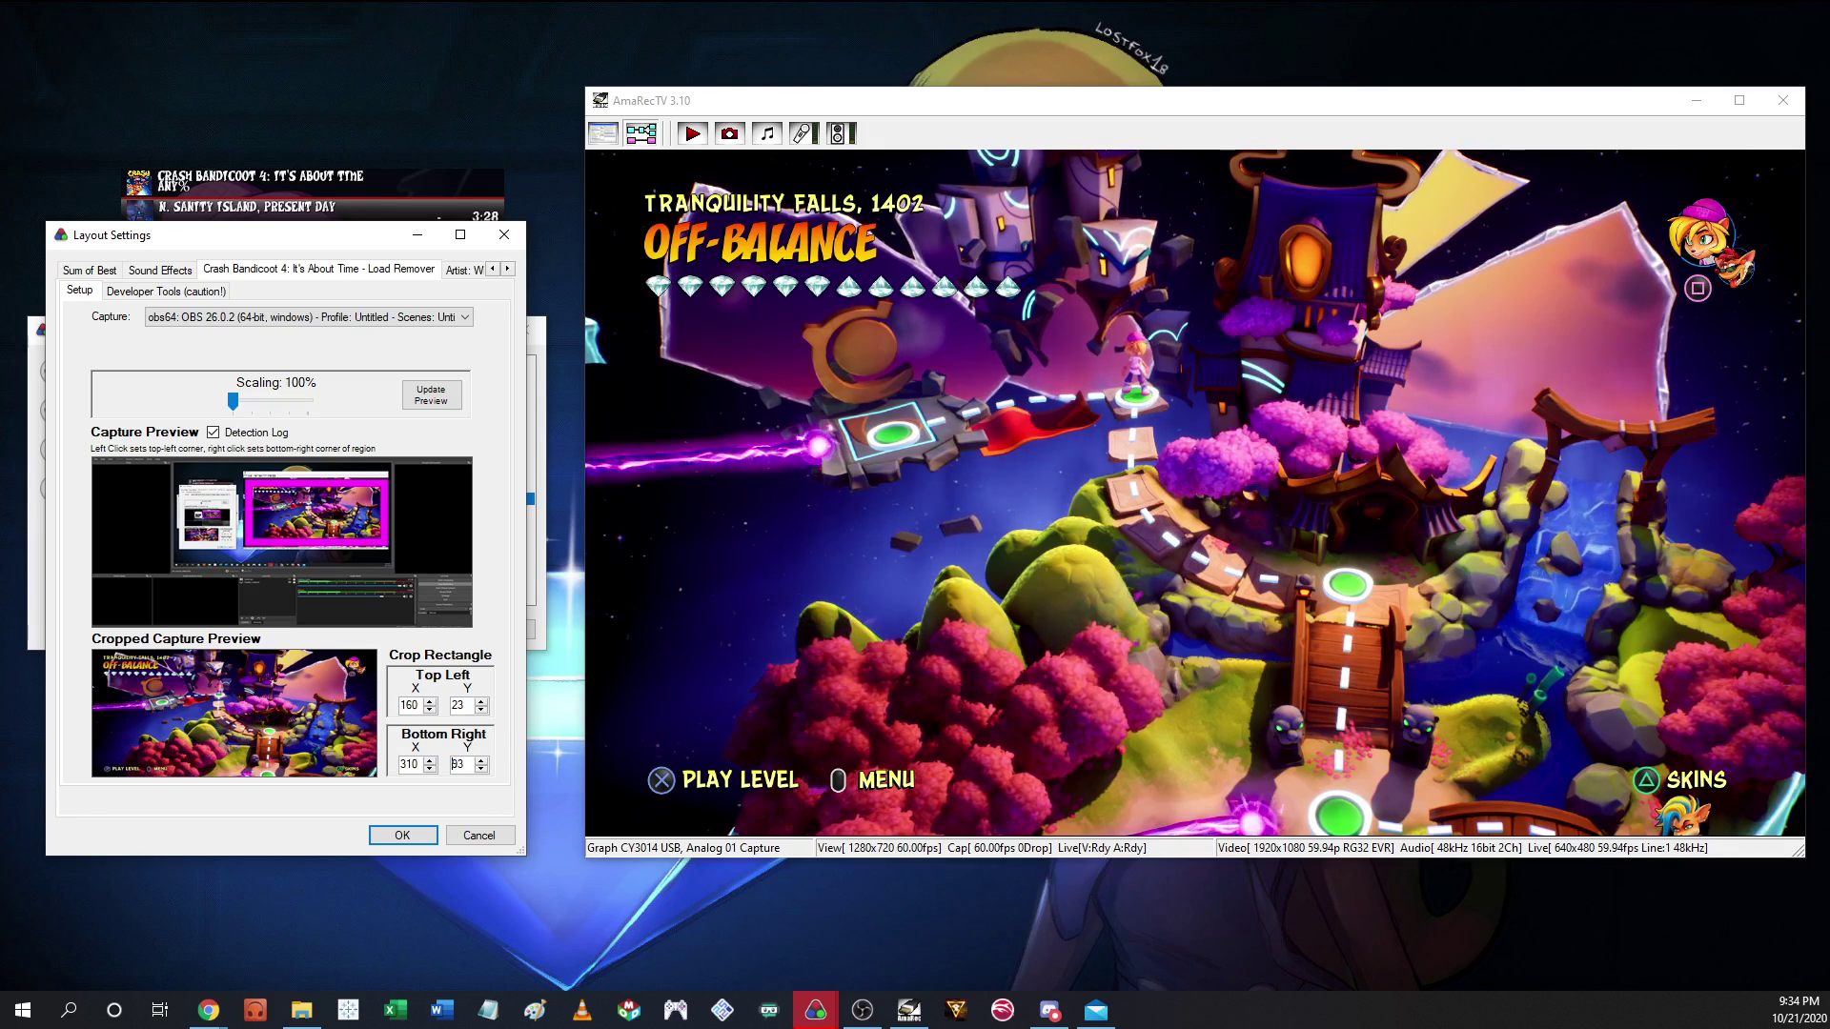
# - Switch the load remover's capture source to AmaRecTV 3.10 and crop the preview to the game picture, from about 0, 10 to 400, 180
pyautogui.click(464, 316)
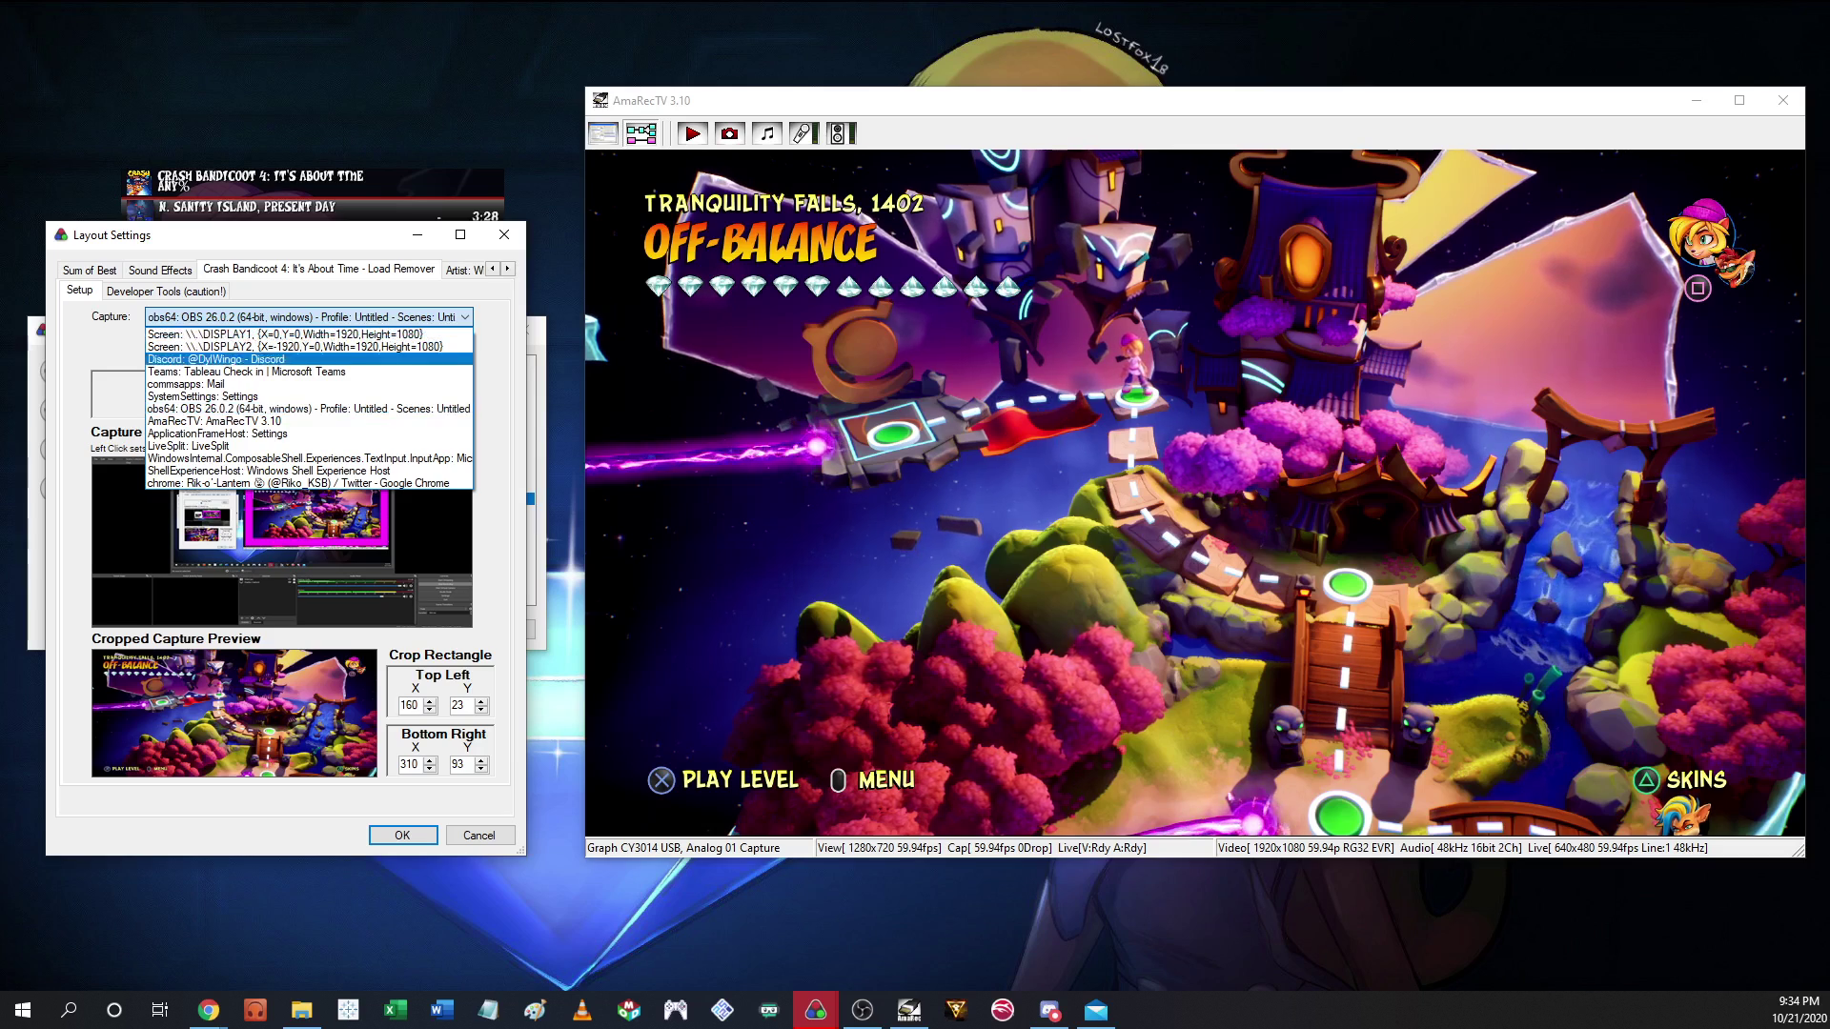
pyautogui.click(309, 420)
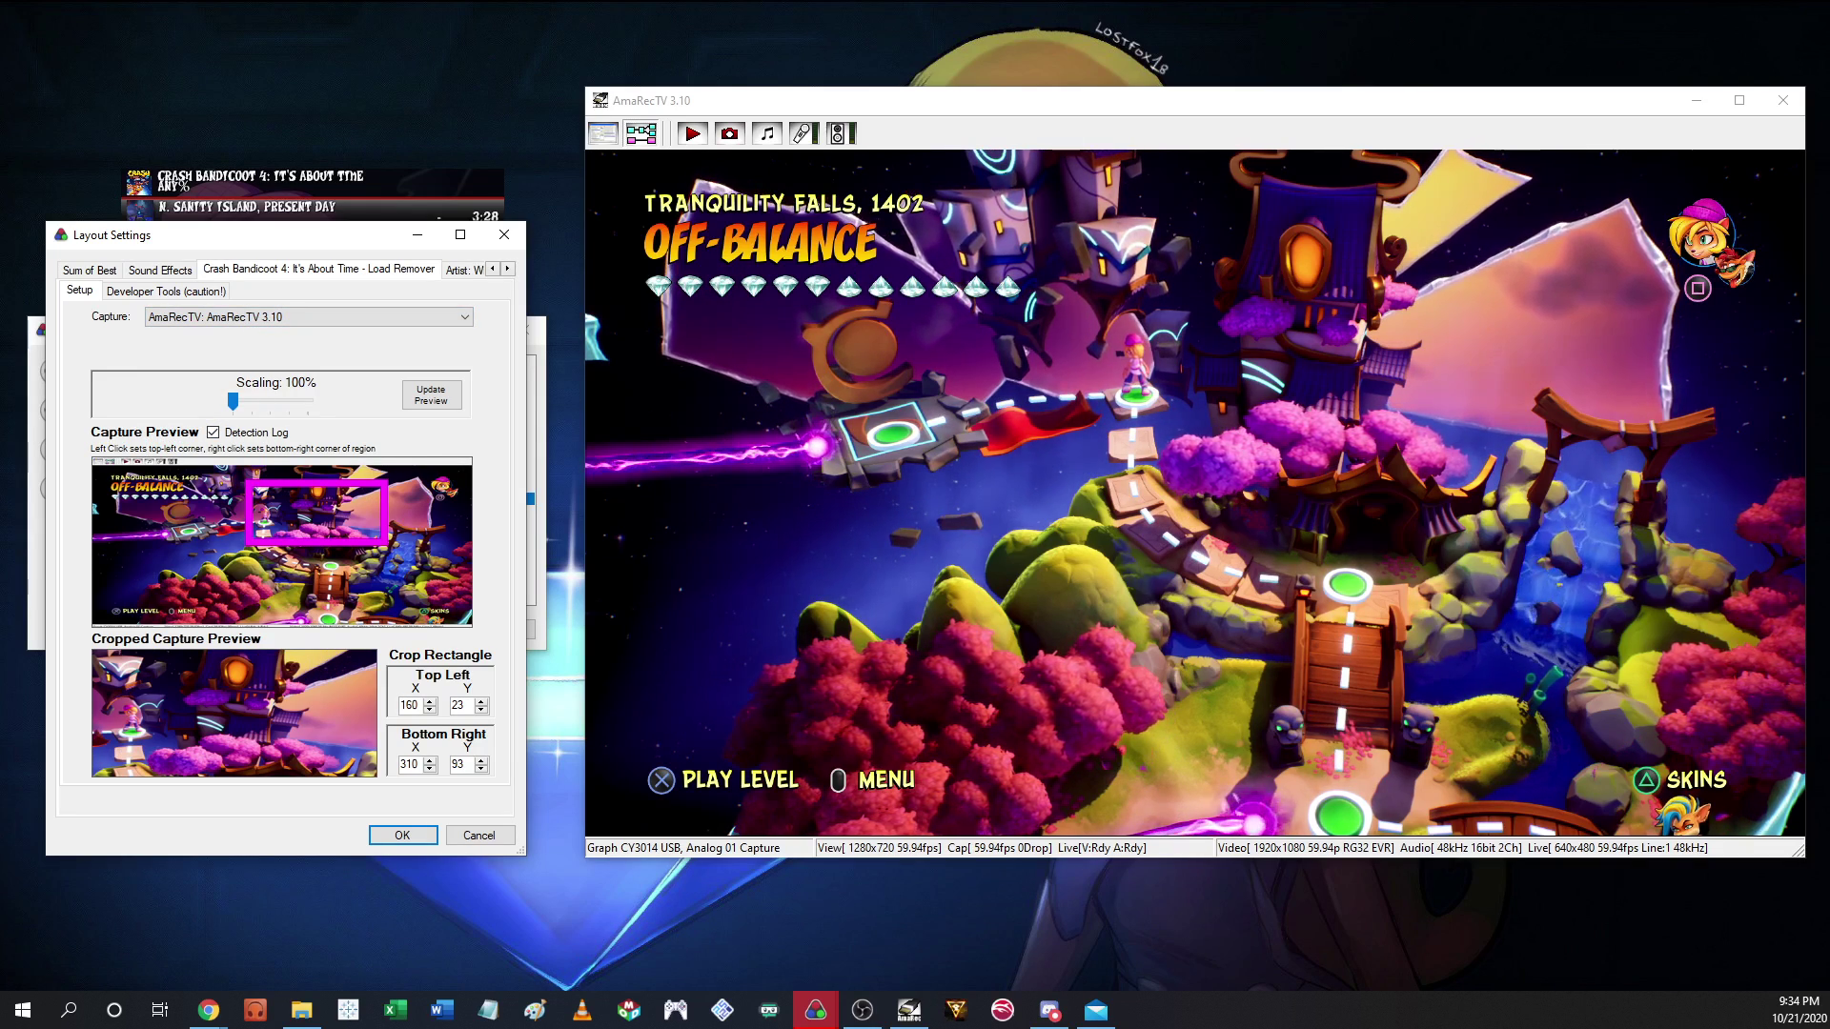
pyautogui.click(92, 498)
pyautogui.click(92, 469)
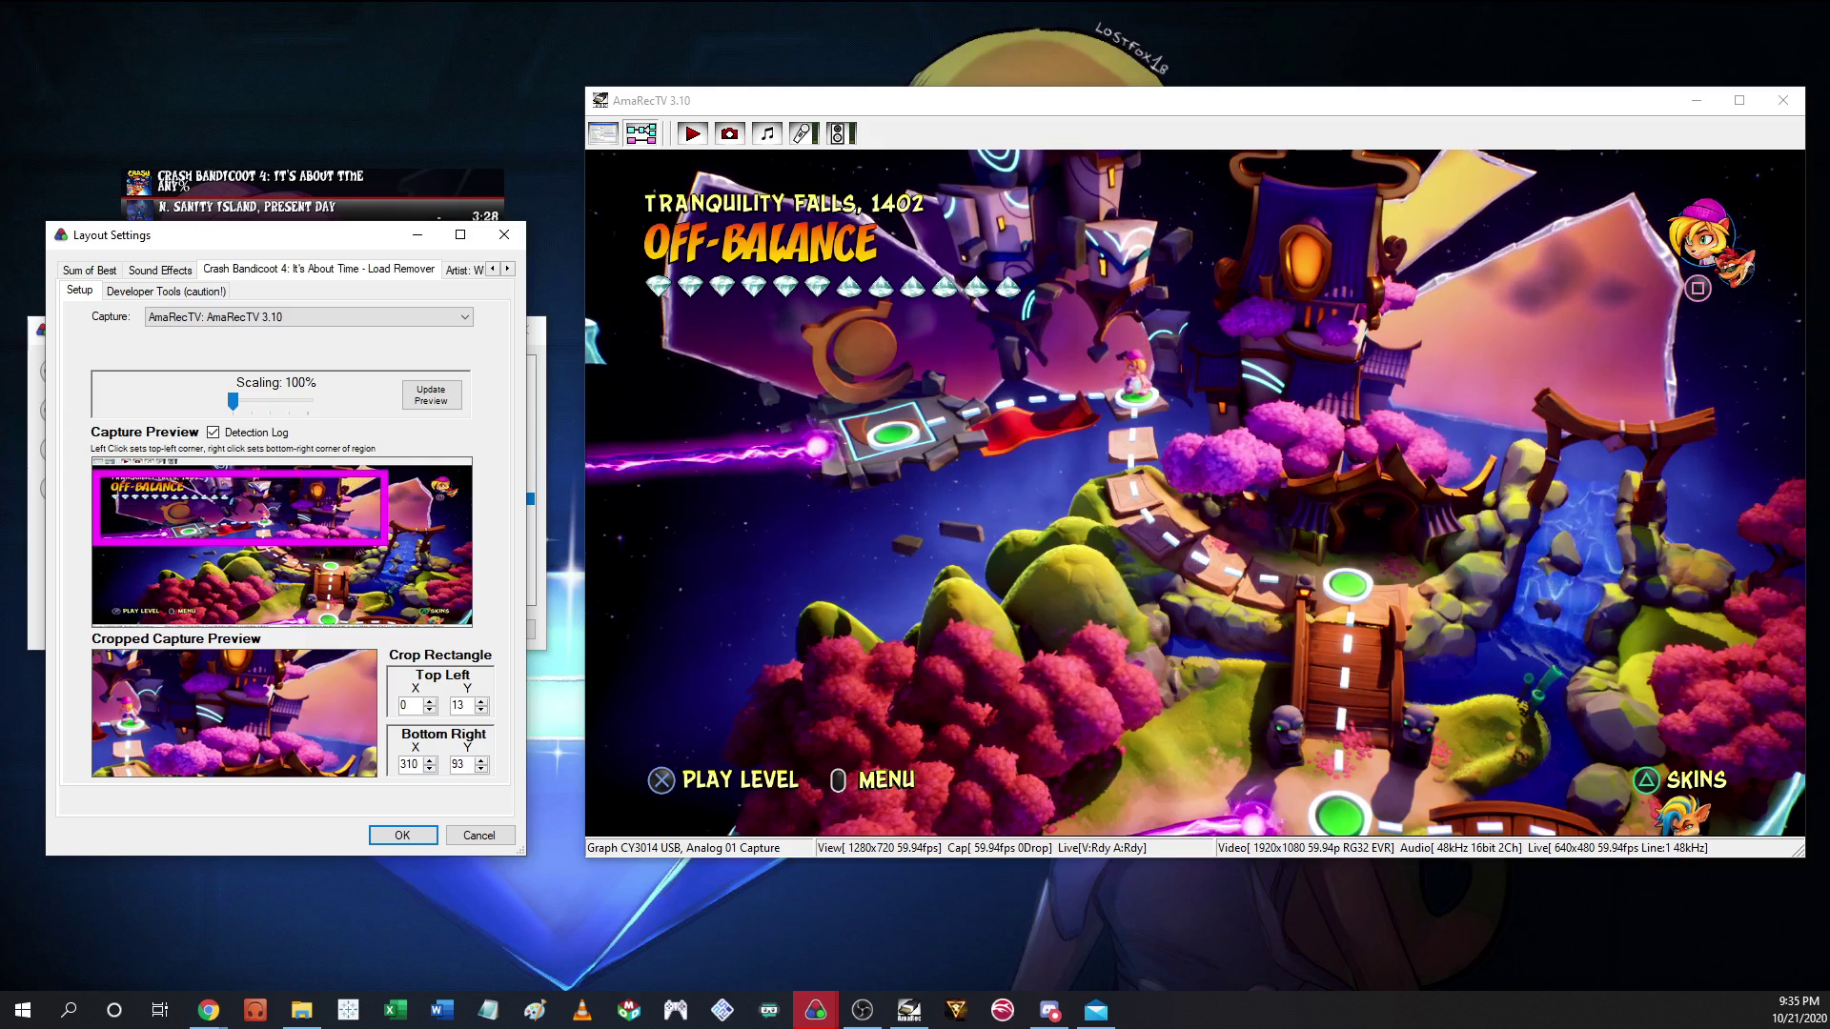
pyautogui.rightClick(471, 626)
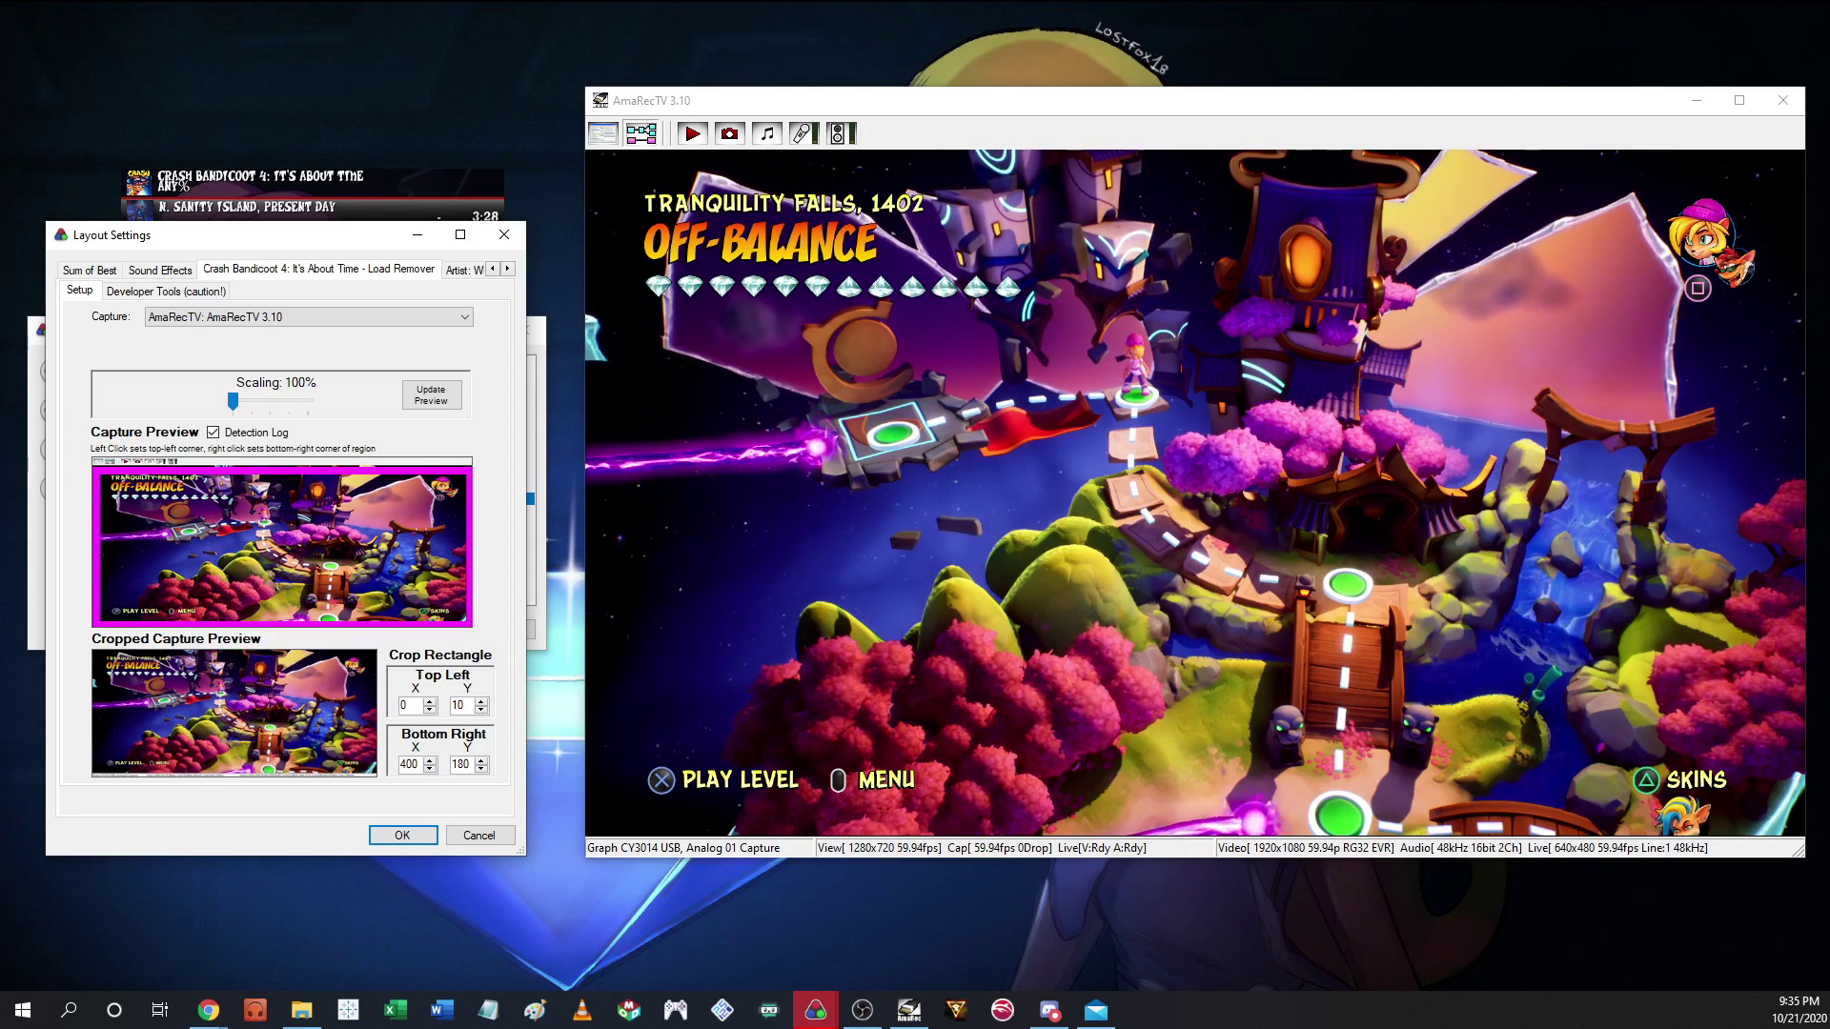
# - Set the crop rectangle's bottom-right Y to 175 and accept the load remover settings and layout changes
pyautogui.click(482, 710)
pyautogui.click(482, 702)
pyautogui.click(481, 769)
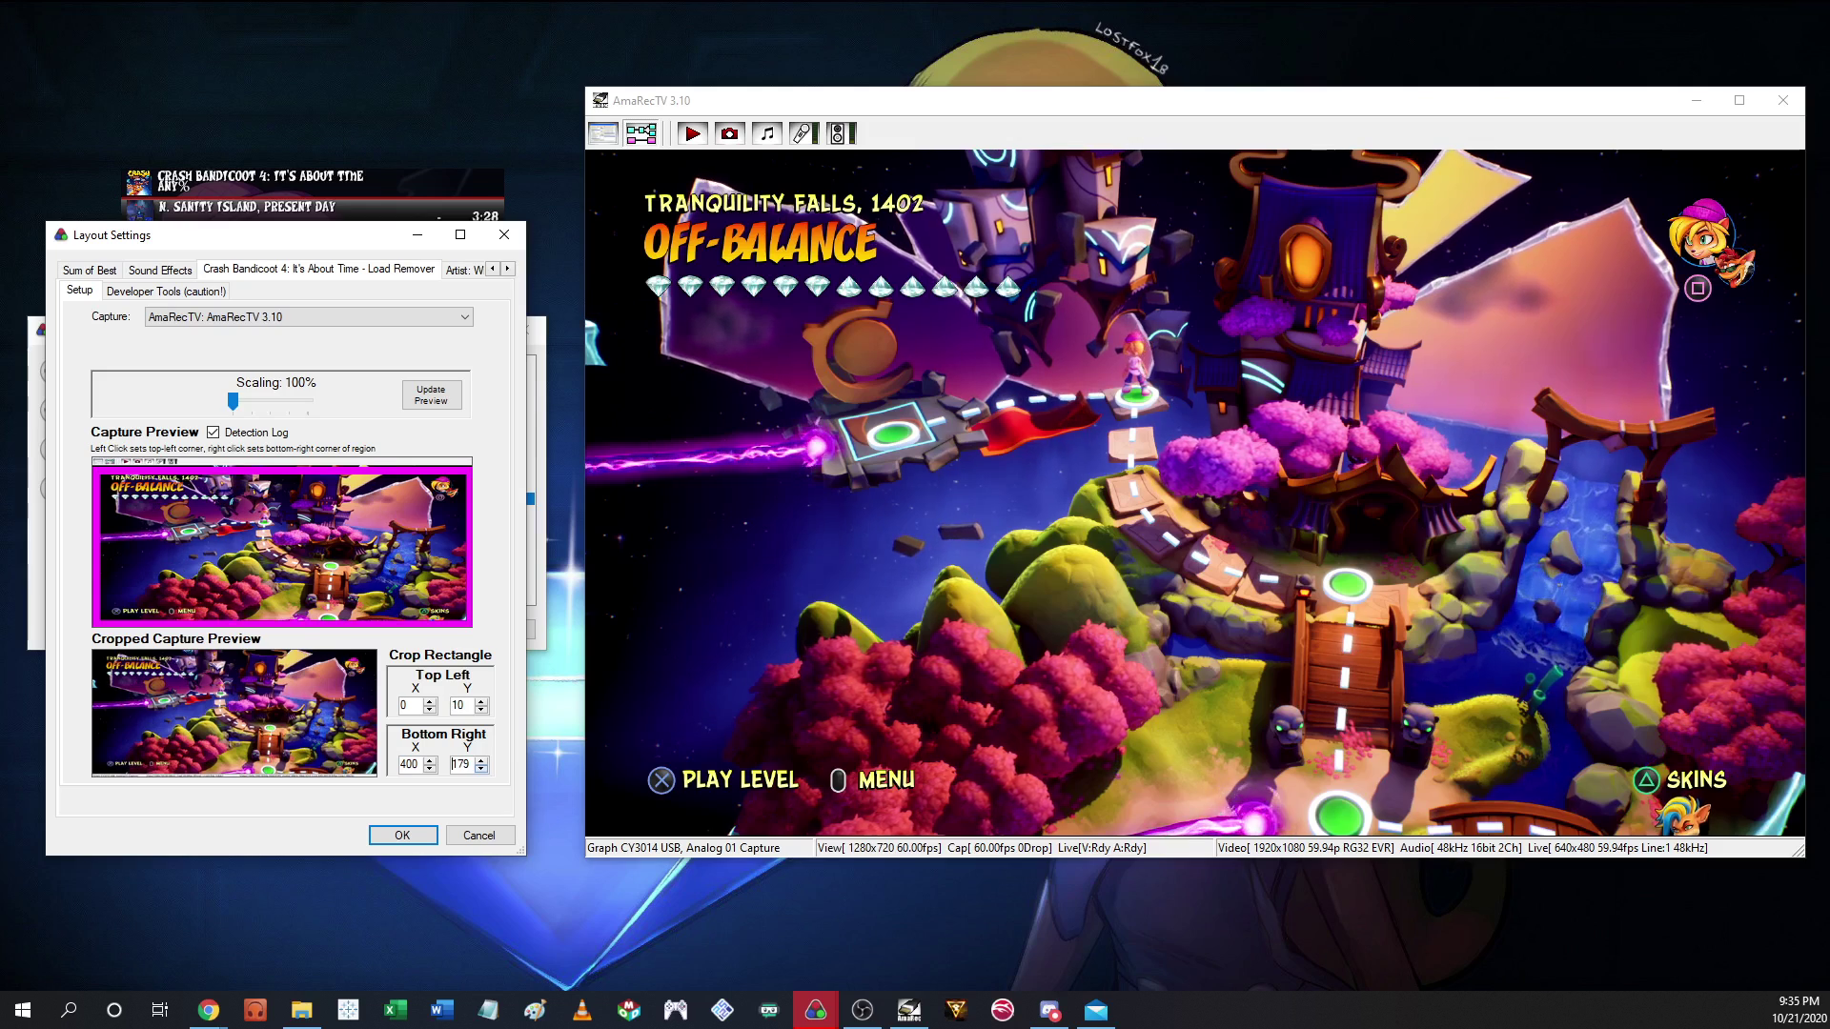
pyautogui.click(481, 769)
pyautogui.click(481, 769)
pyautogui.click(482, 770)
pyautogui.click(481, 769)
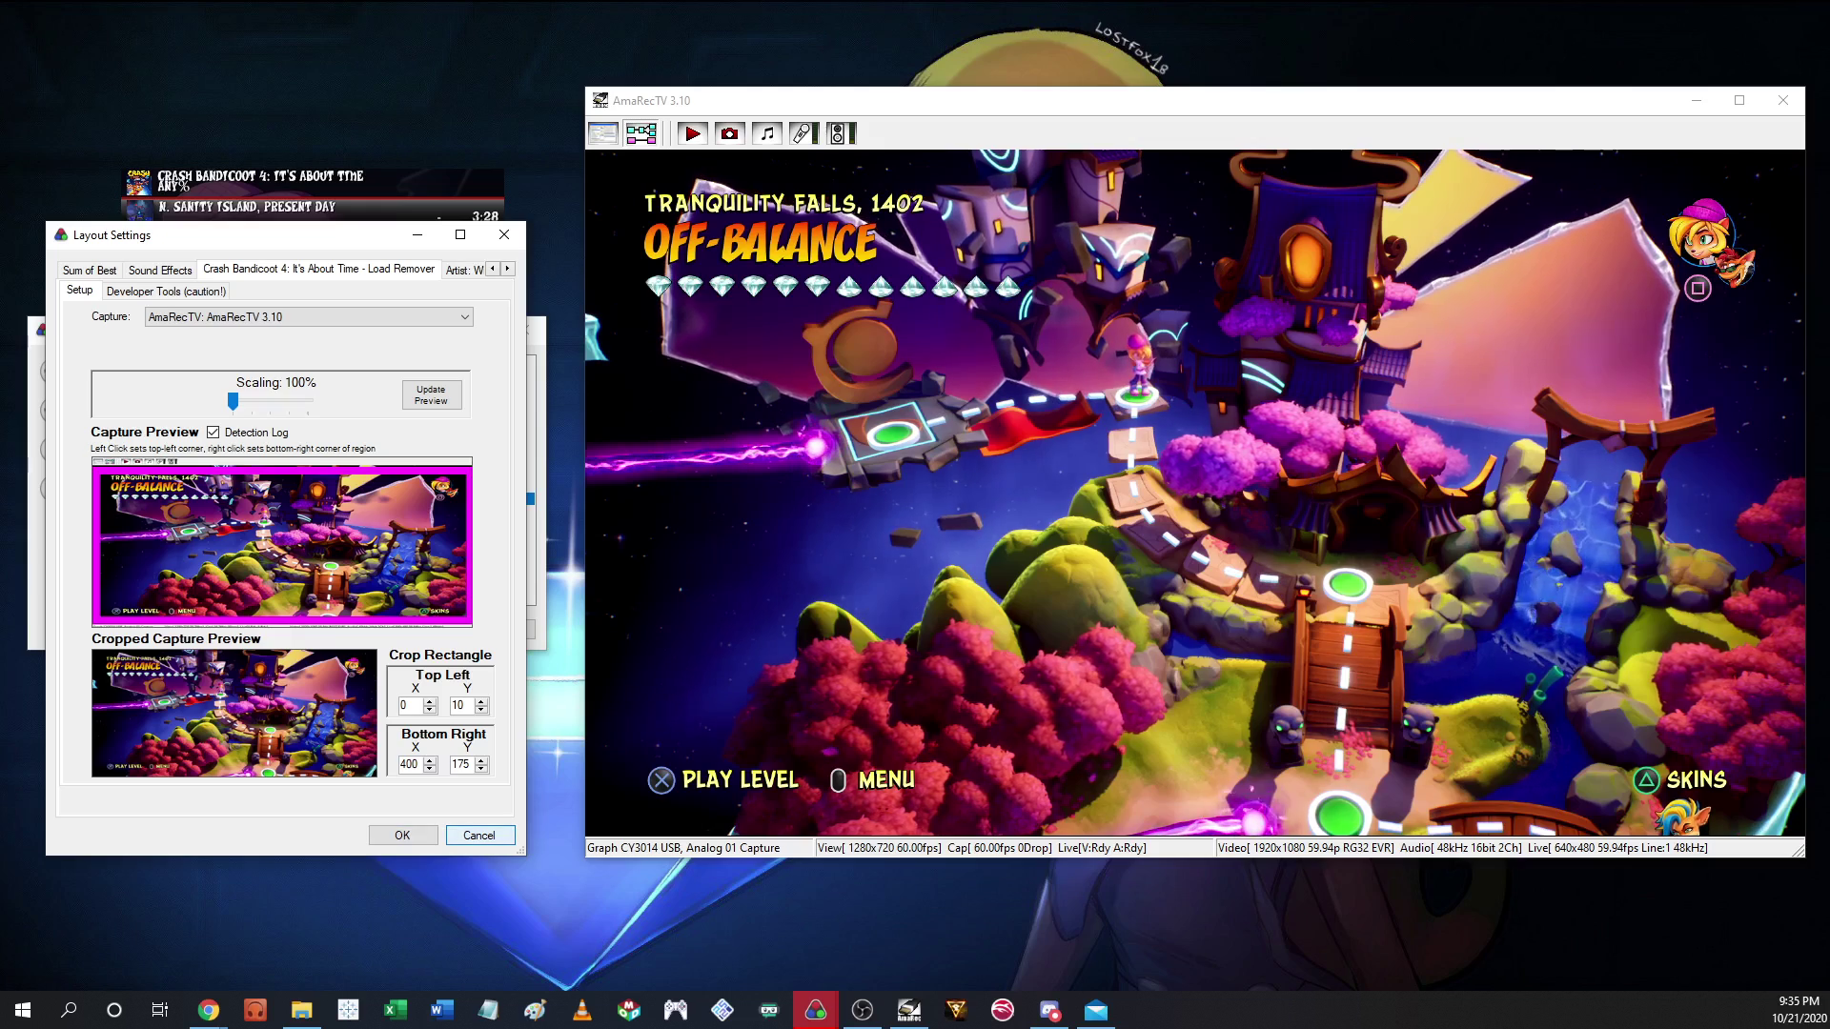
pyautogui.click(402, 835)
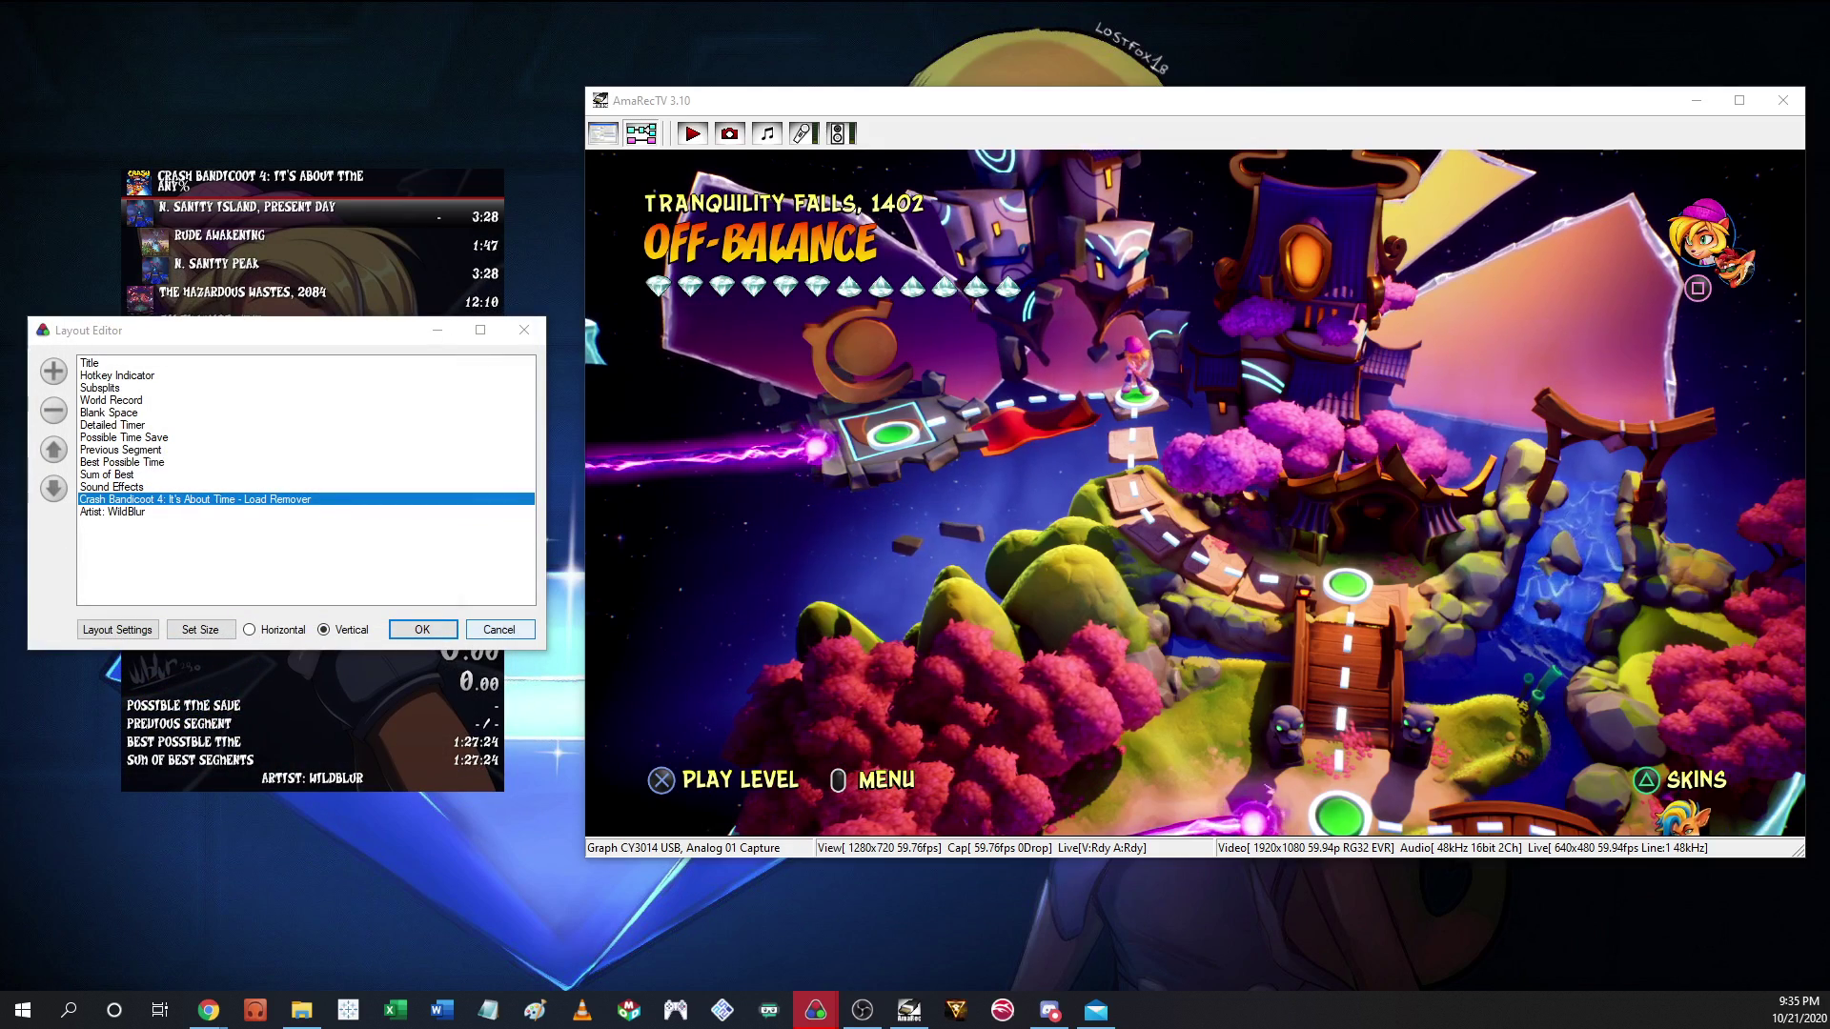
pyautogui.click(423, 629)
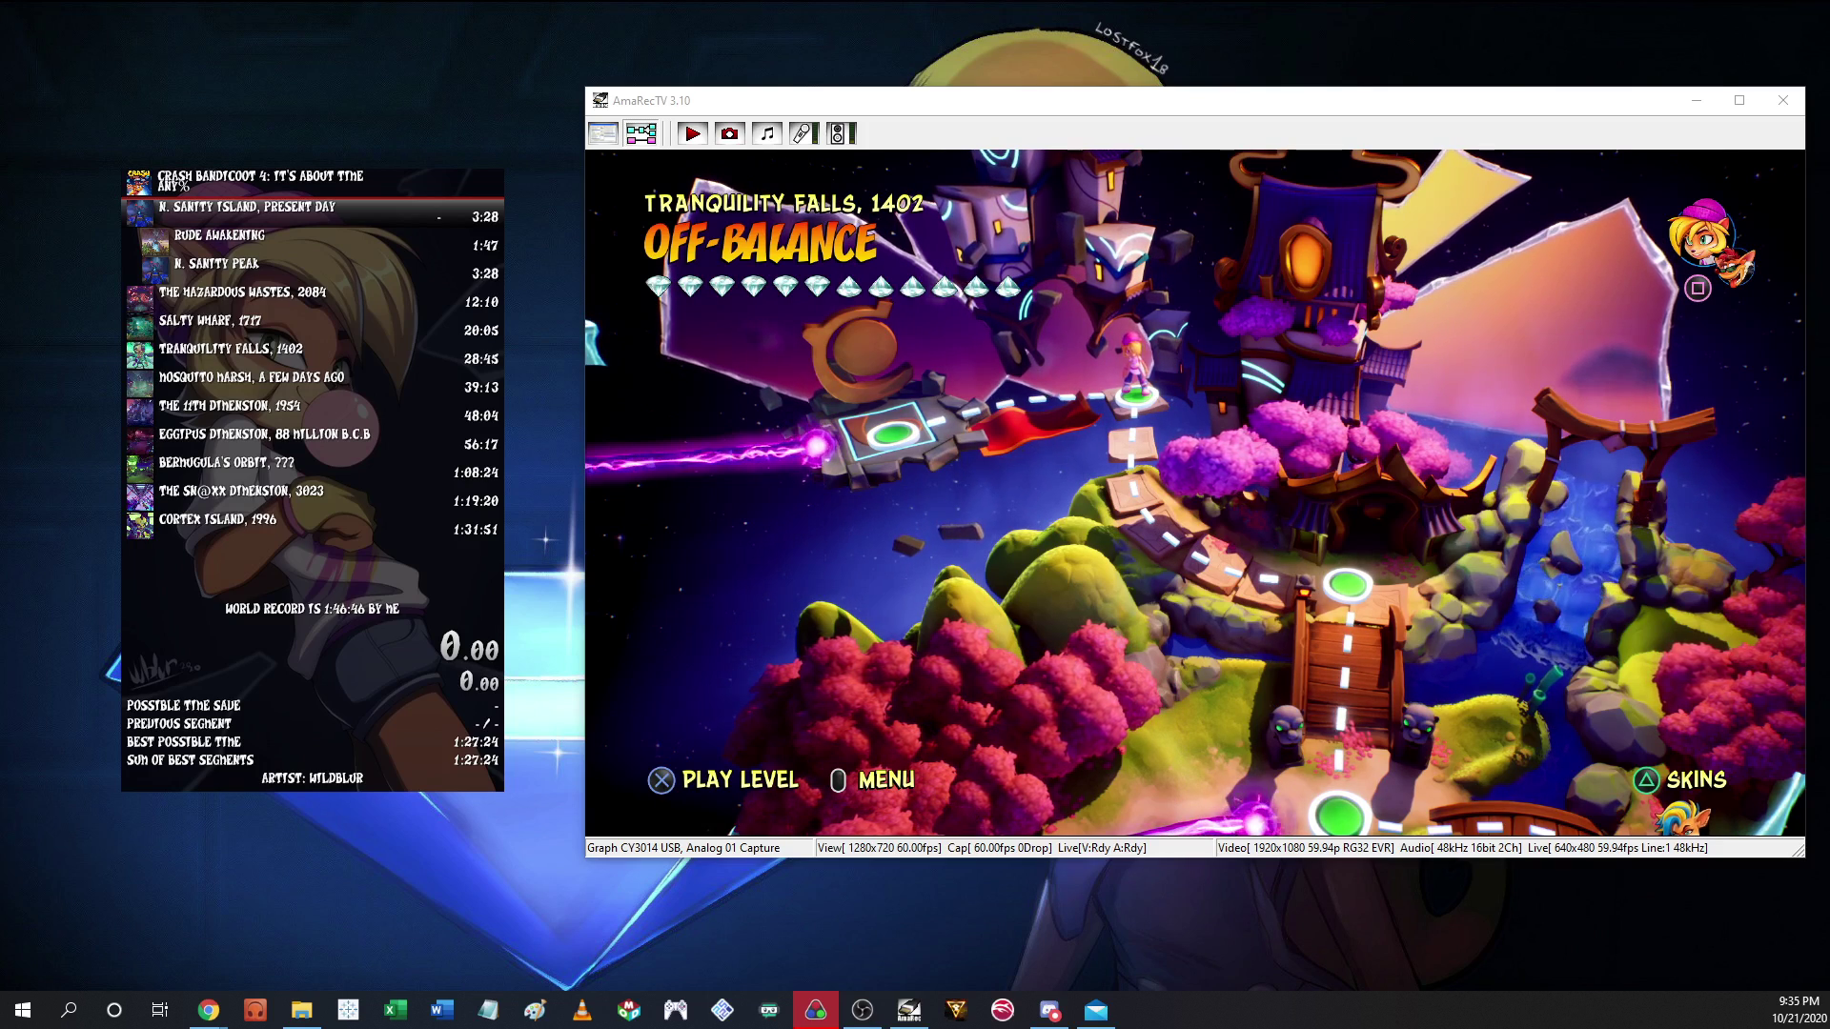
# - Set the timer to compare against Game Time, and test it by starting and resetting it
pyautogui.rightClick(410, 442)
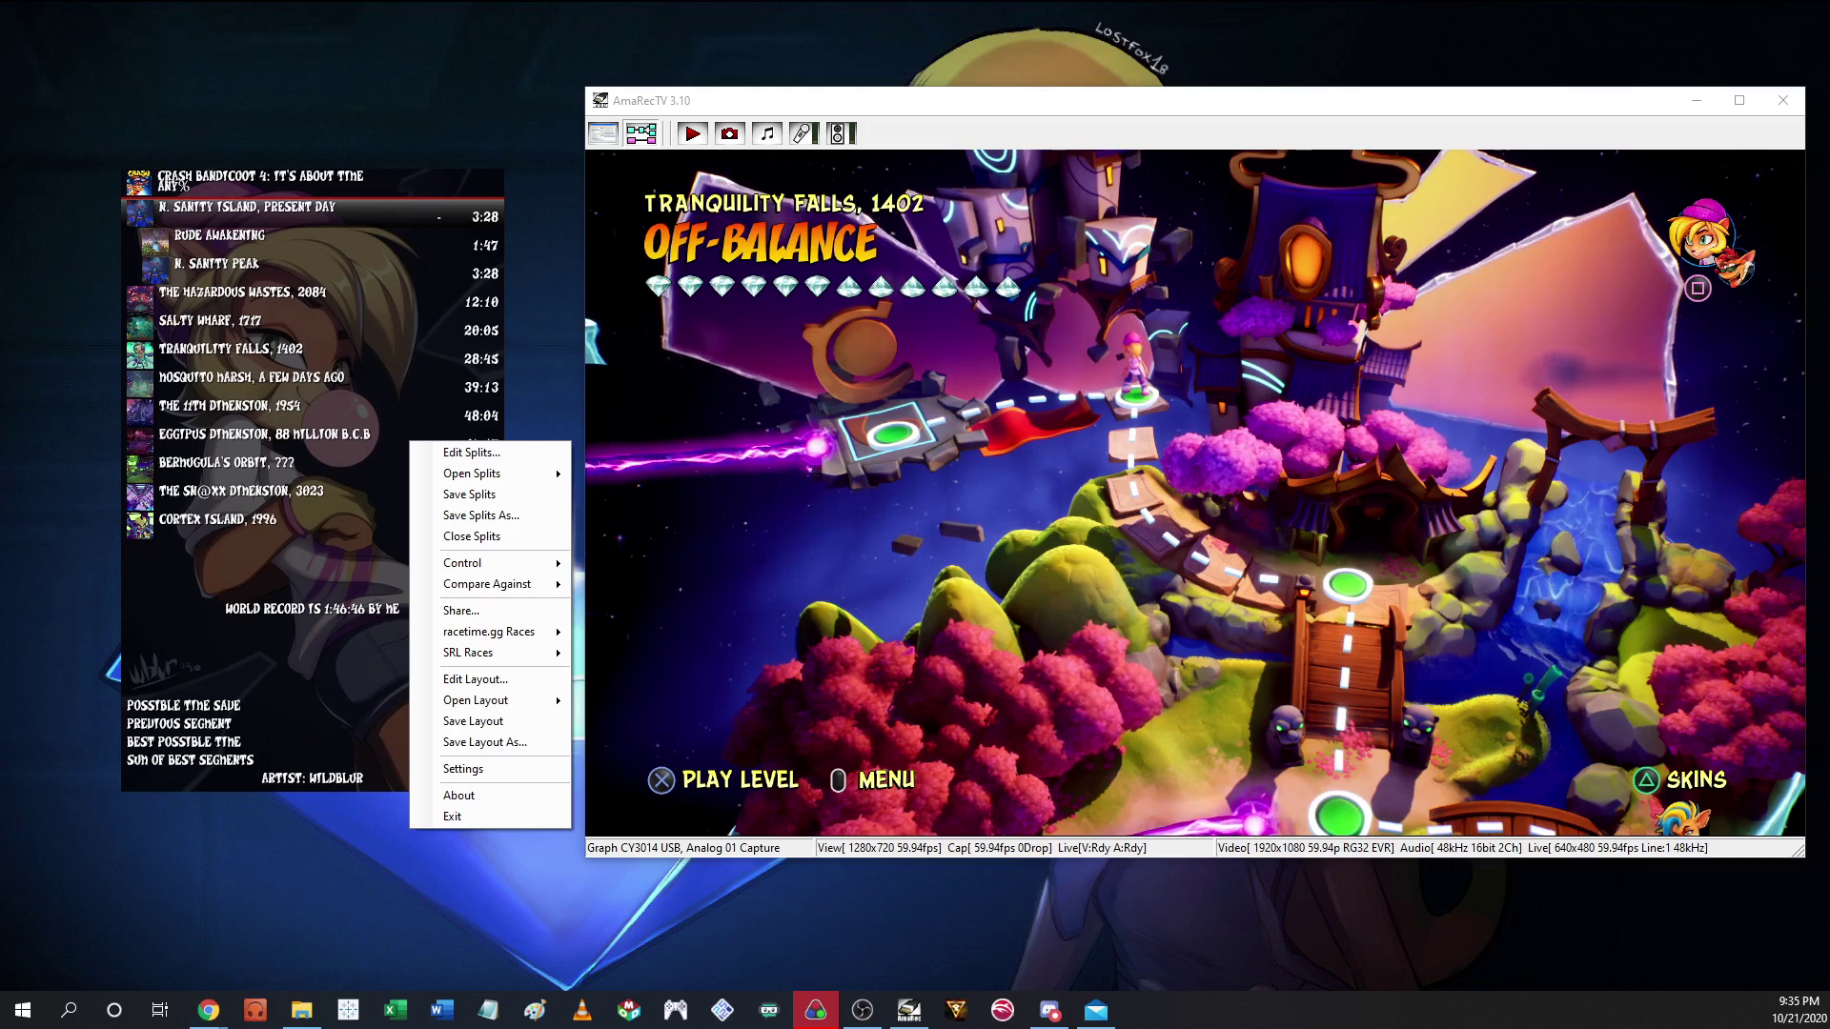
pyautogui.moveTo(487, 584)
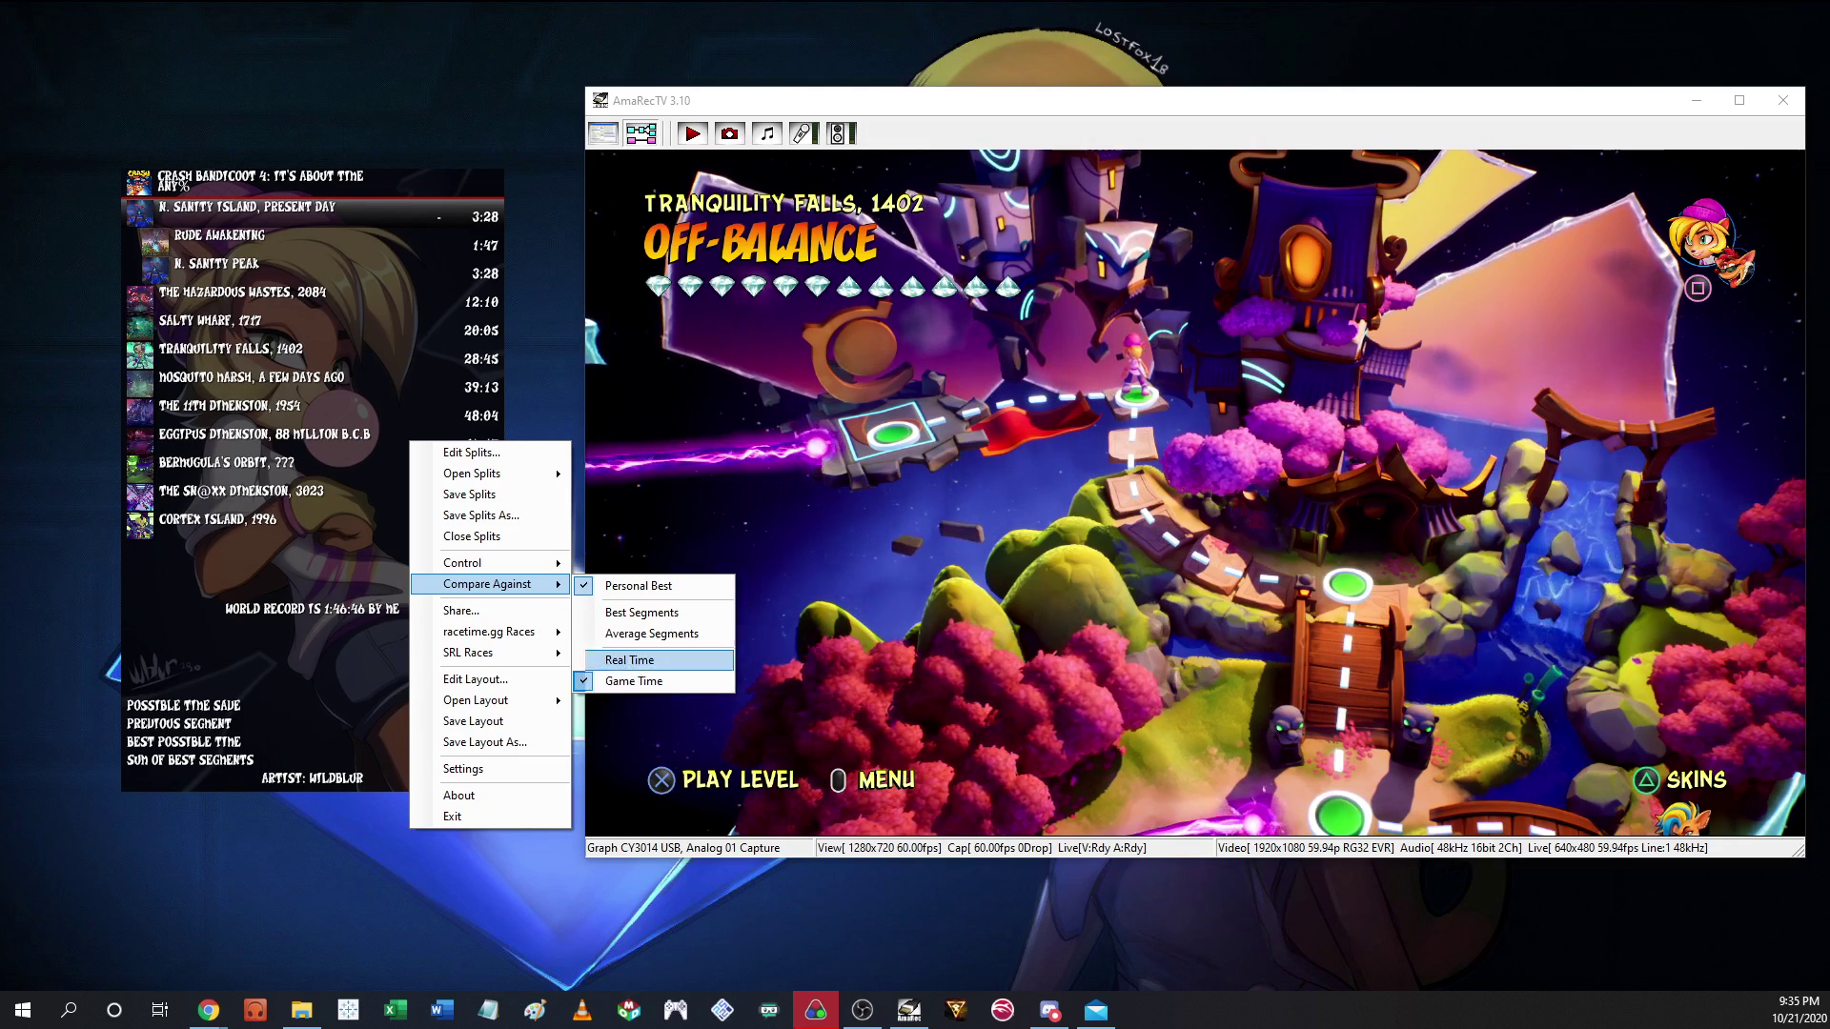
pyautogui.click(634, 681)
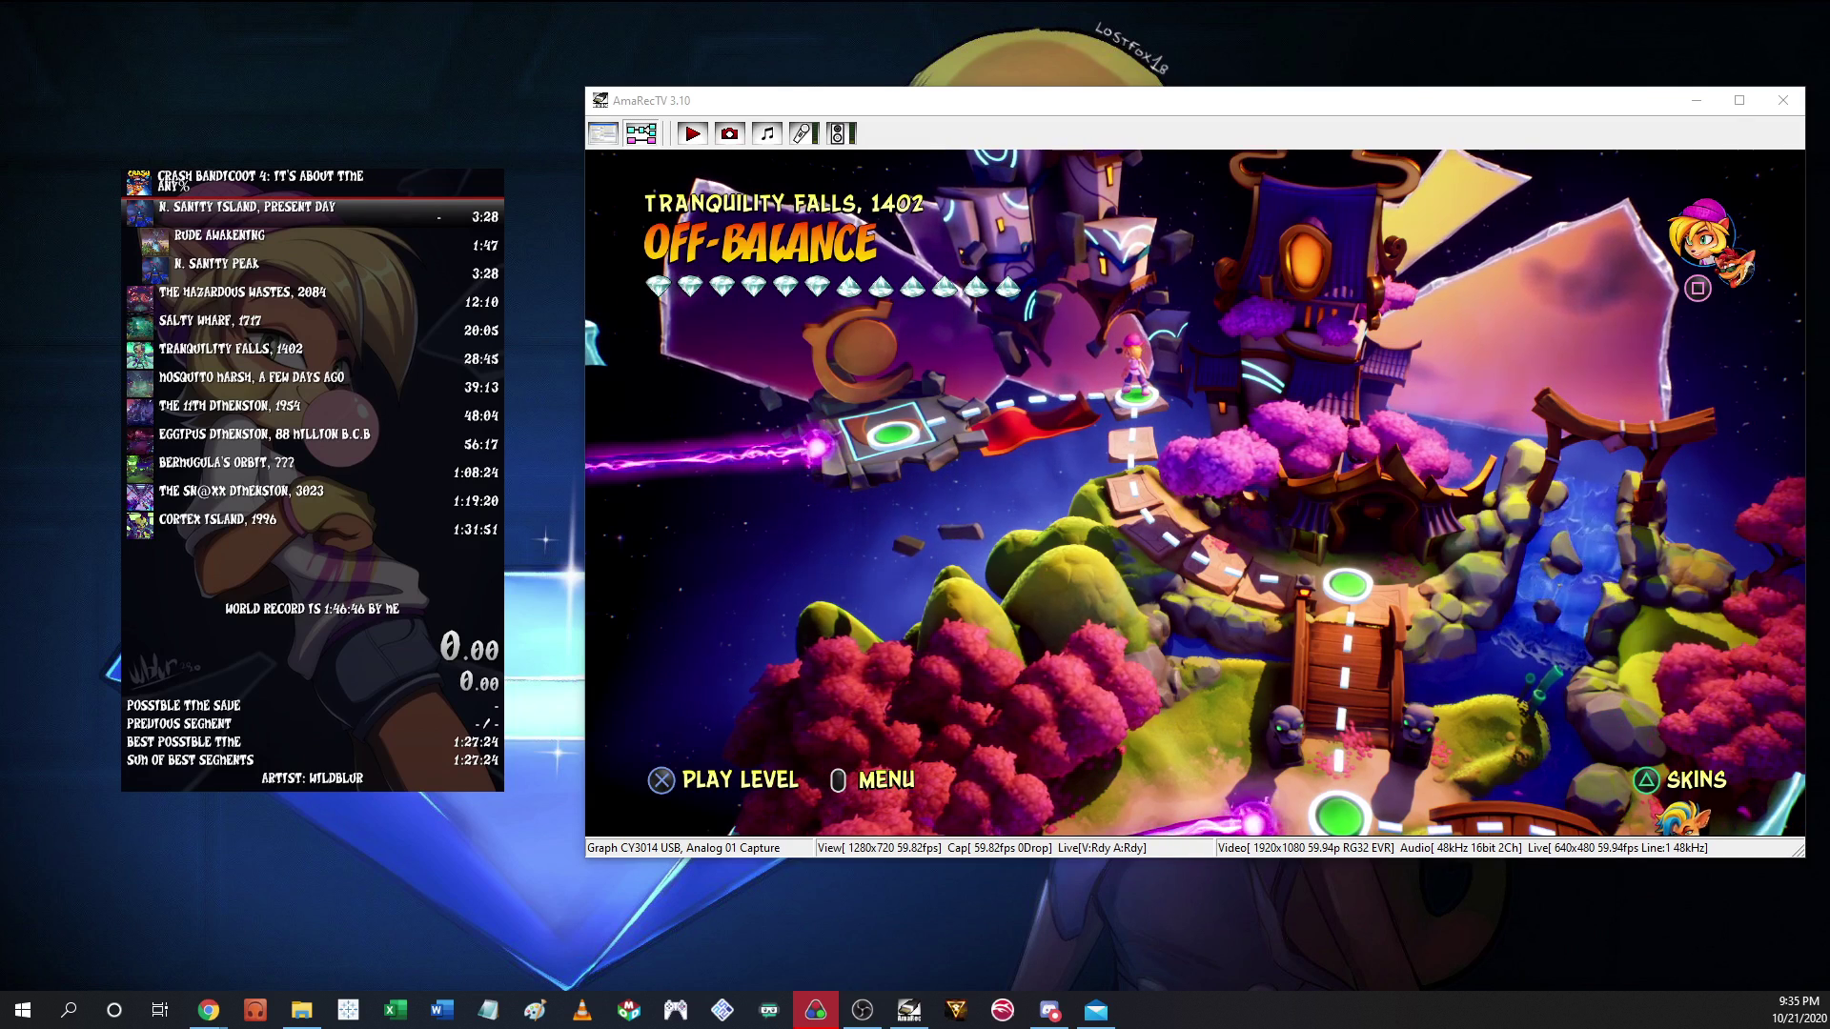
pyautogui.press('KP_1')
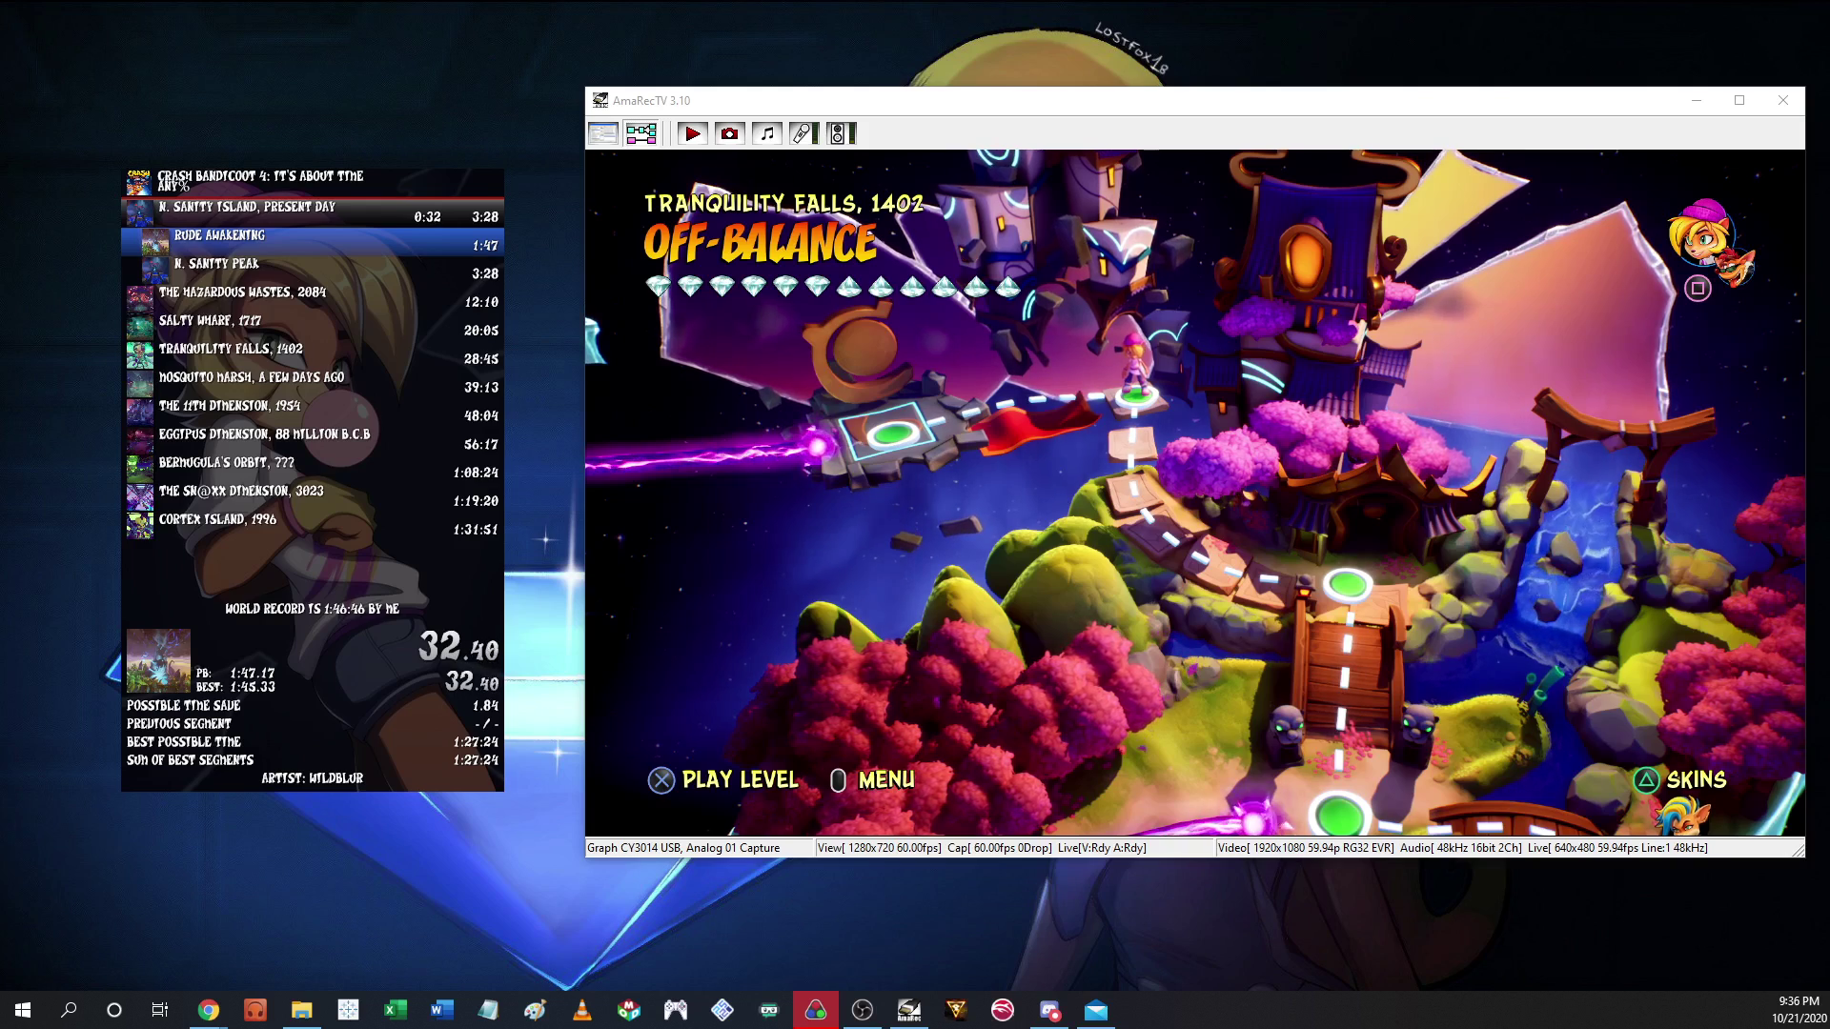
pyautogui.press('KP_3')
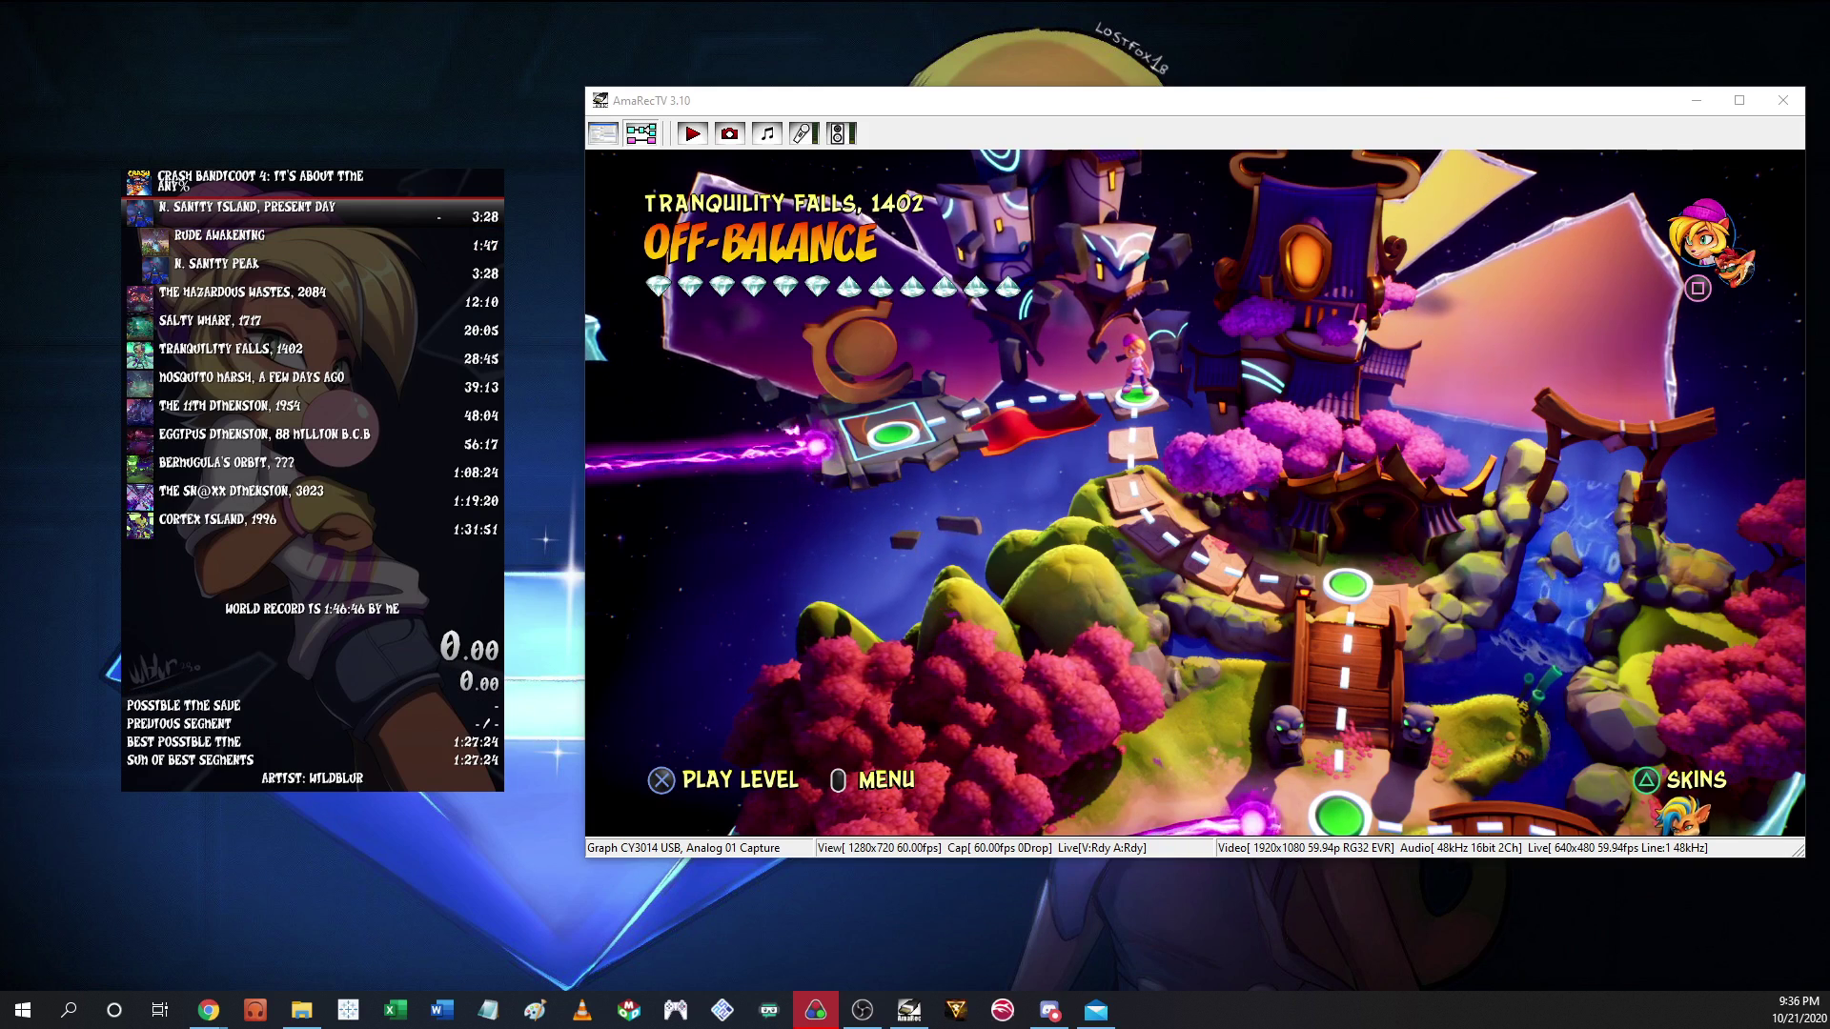
# - Save the current layout and open the recent Crash 4 layout that contains two separate timers
pyautogui.rightClick(346, 535)
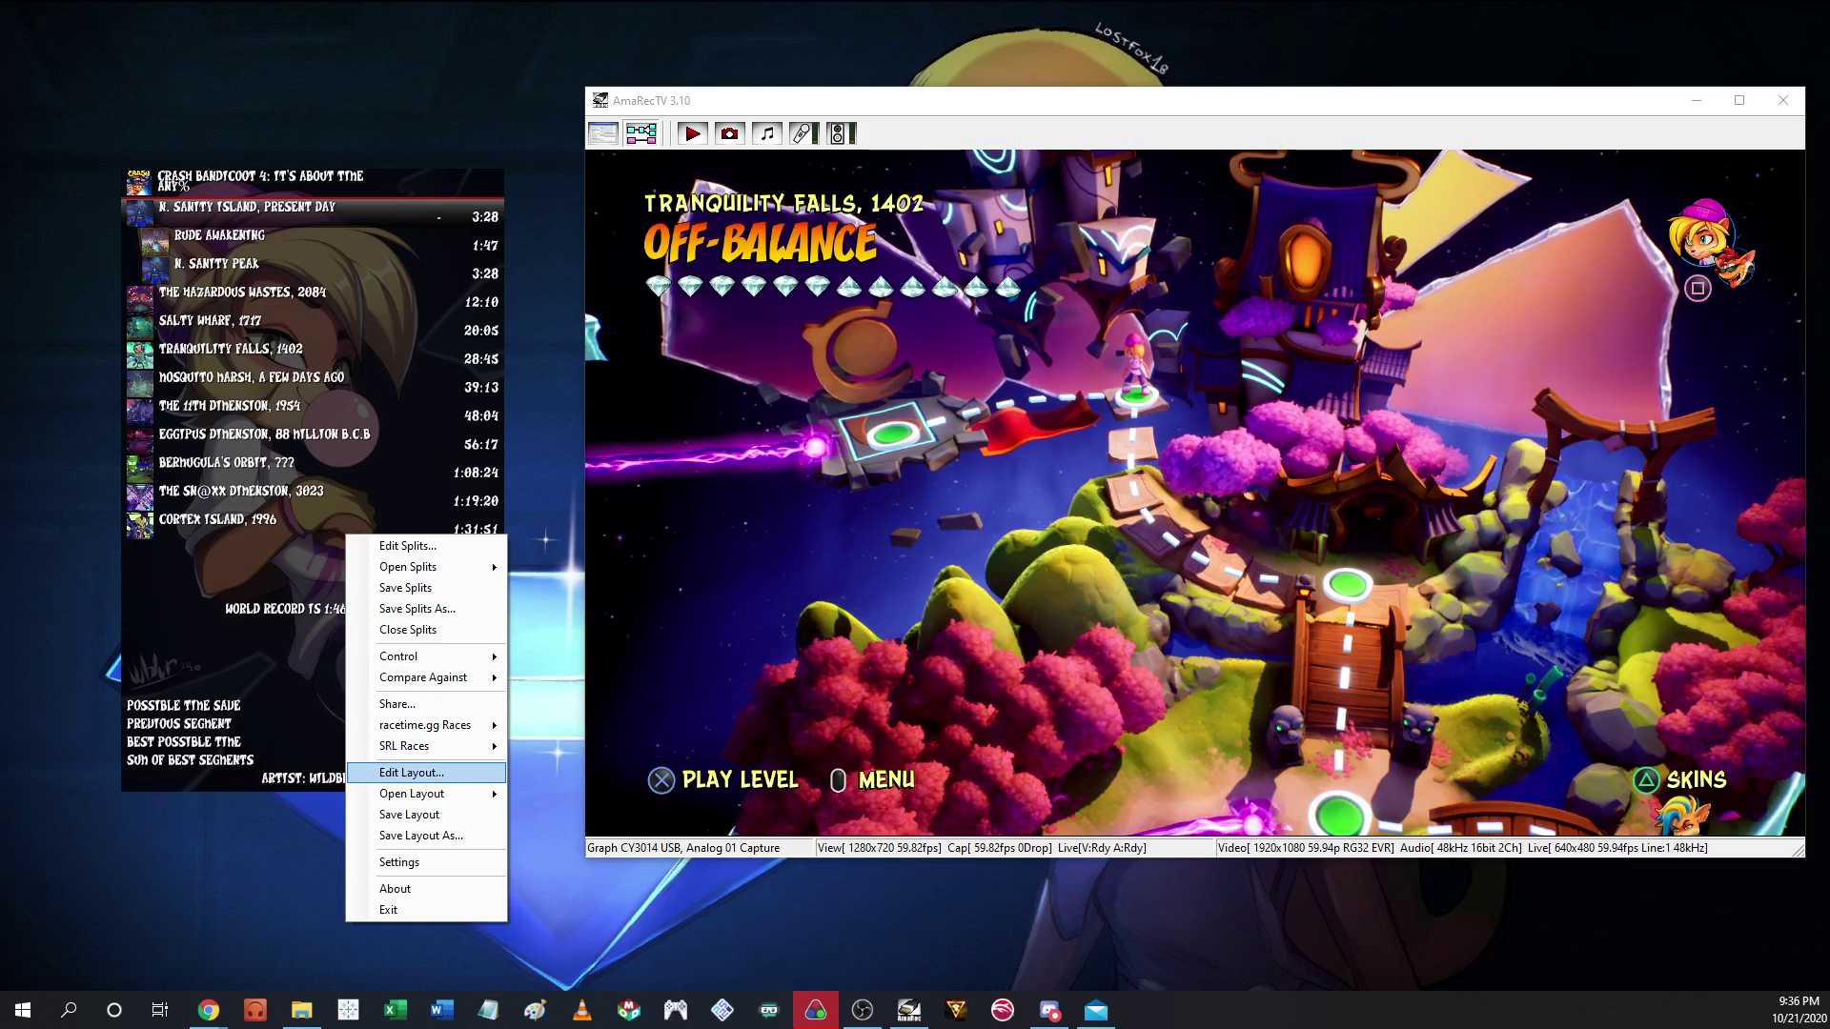
pyautogui.moveTo(420, 793)
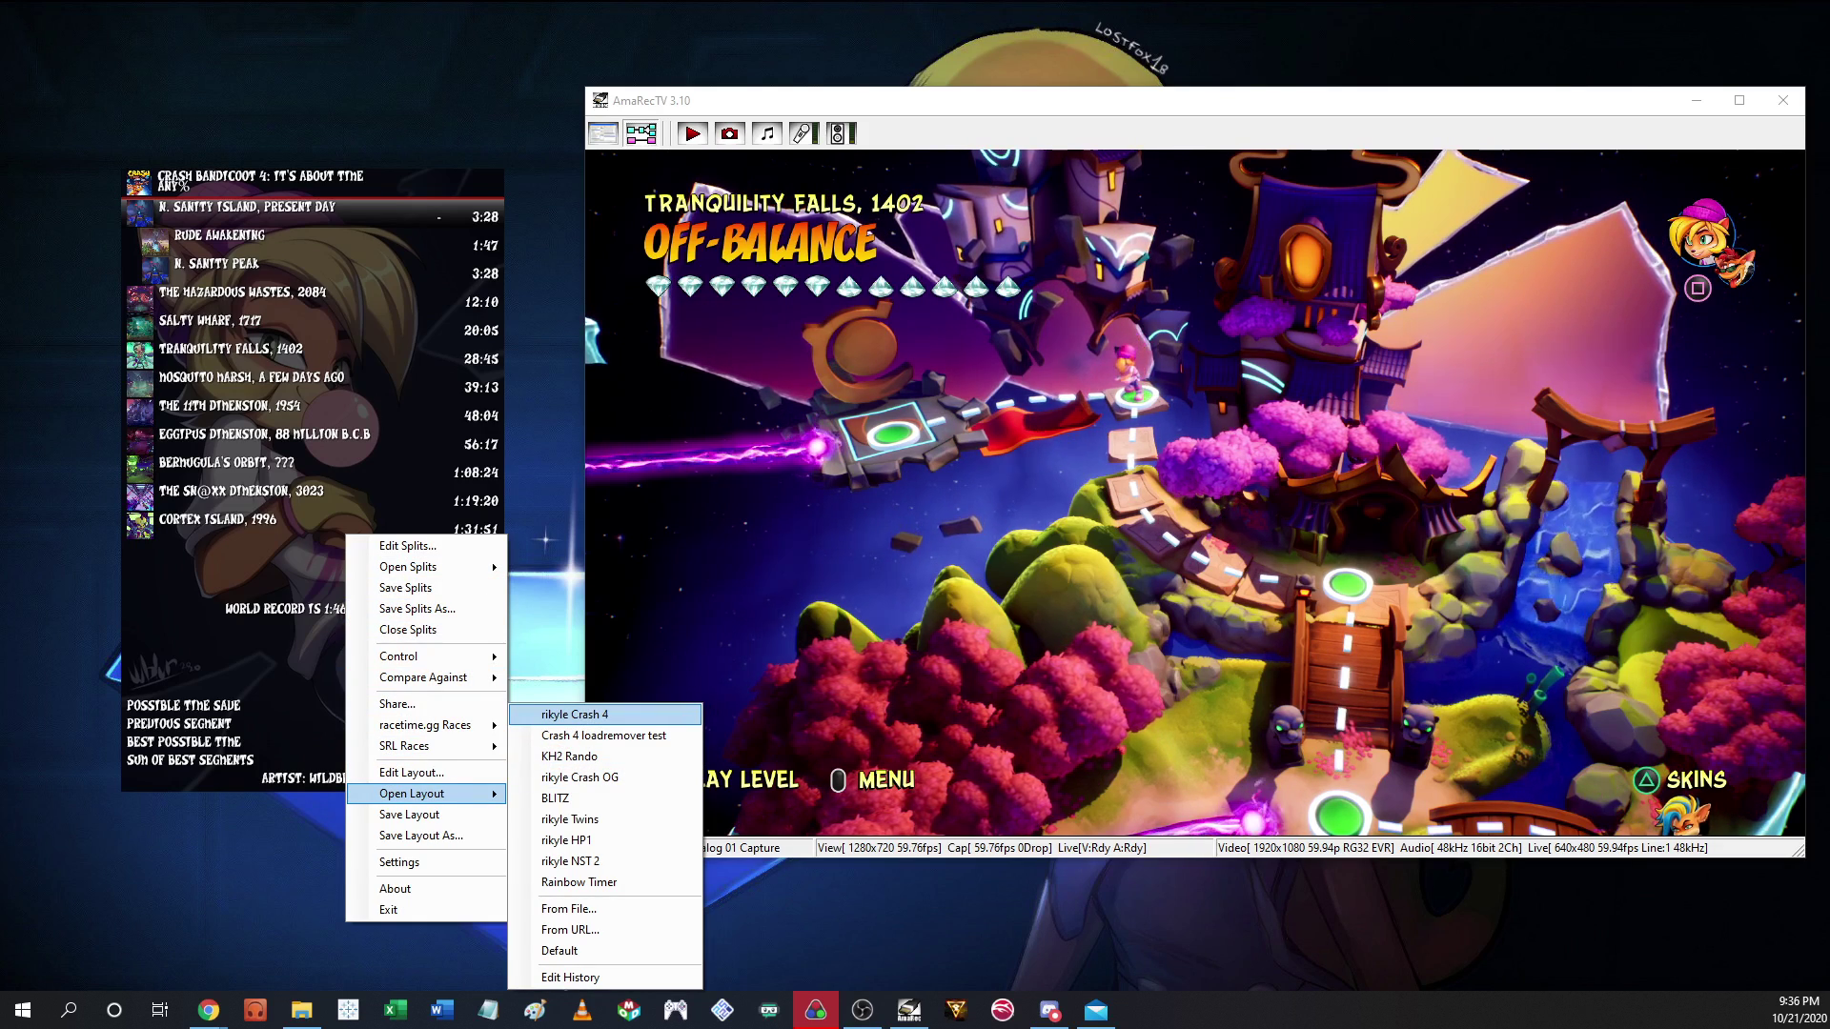
pyautogui.press('Return')
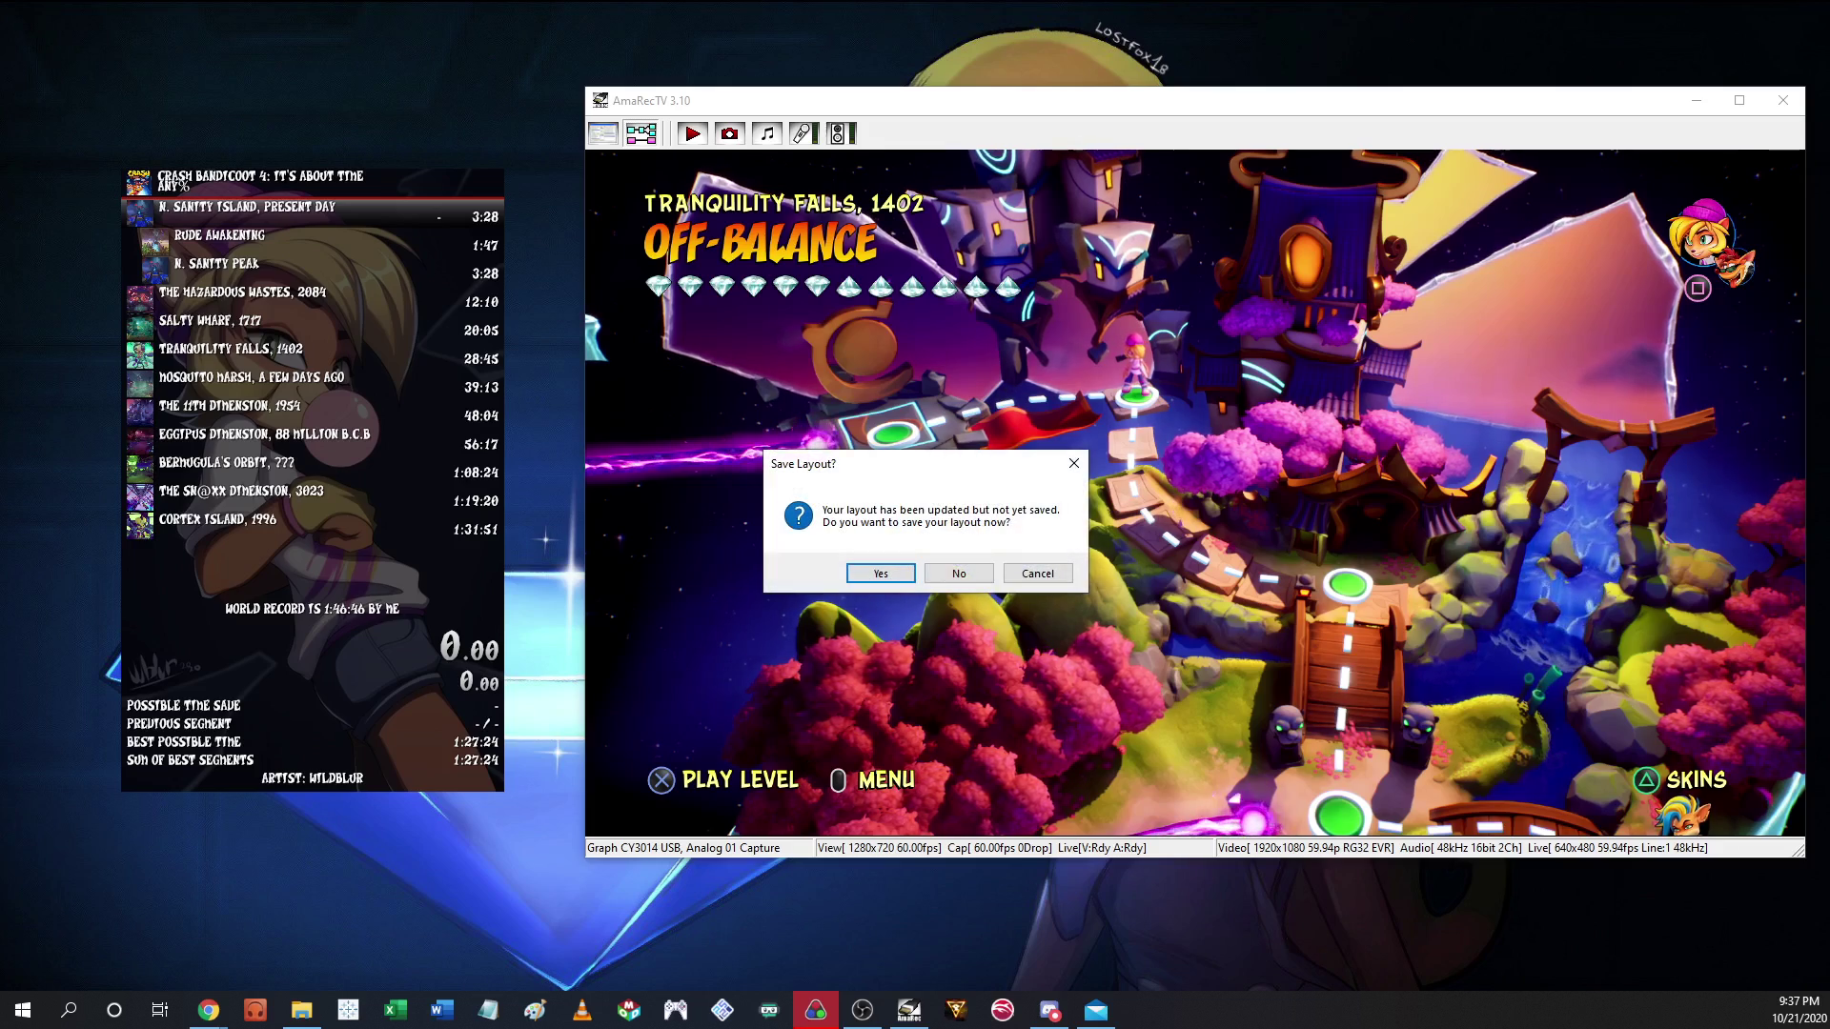
pyautogui.press('Return')
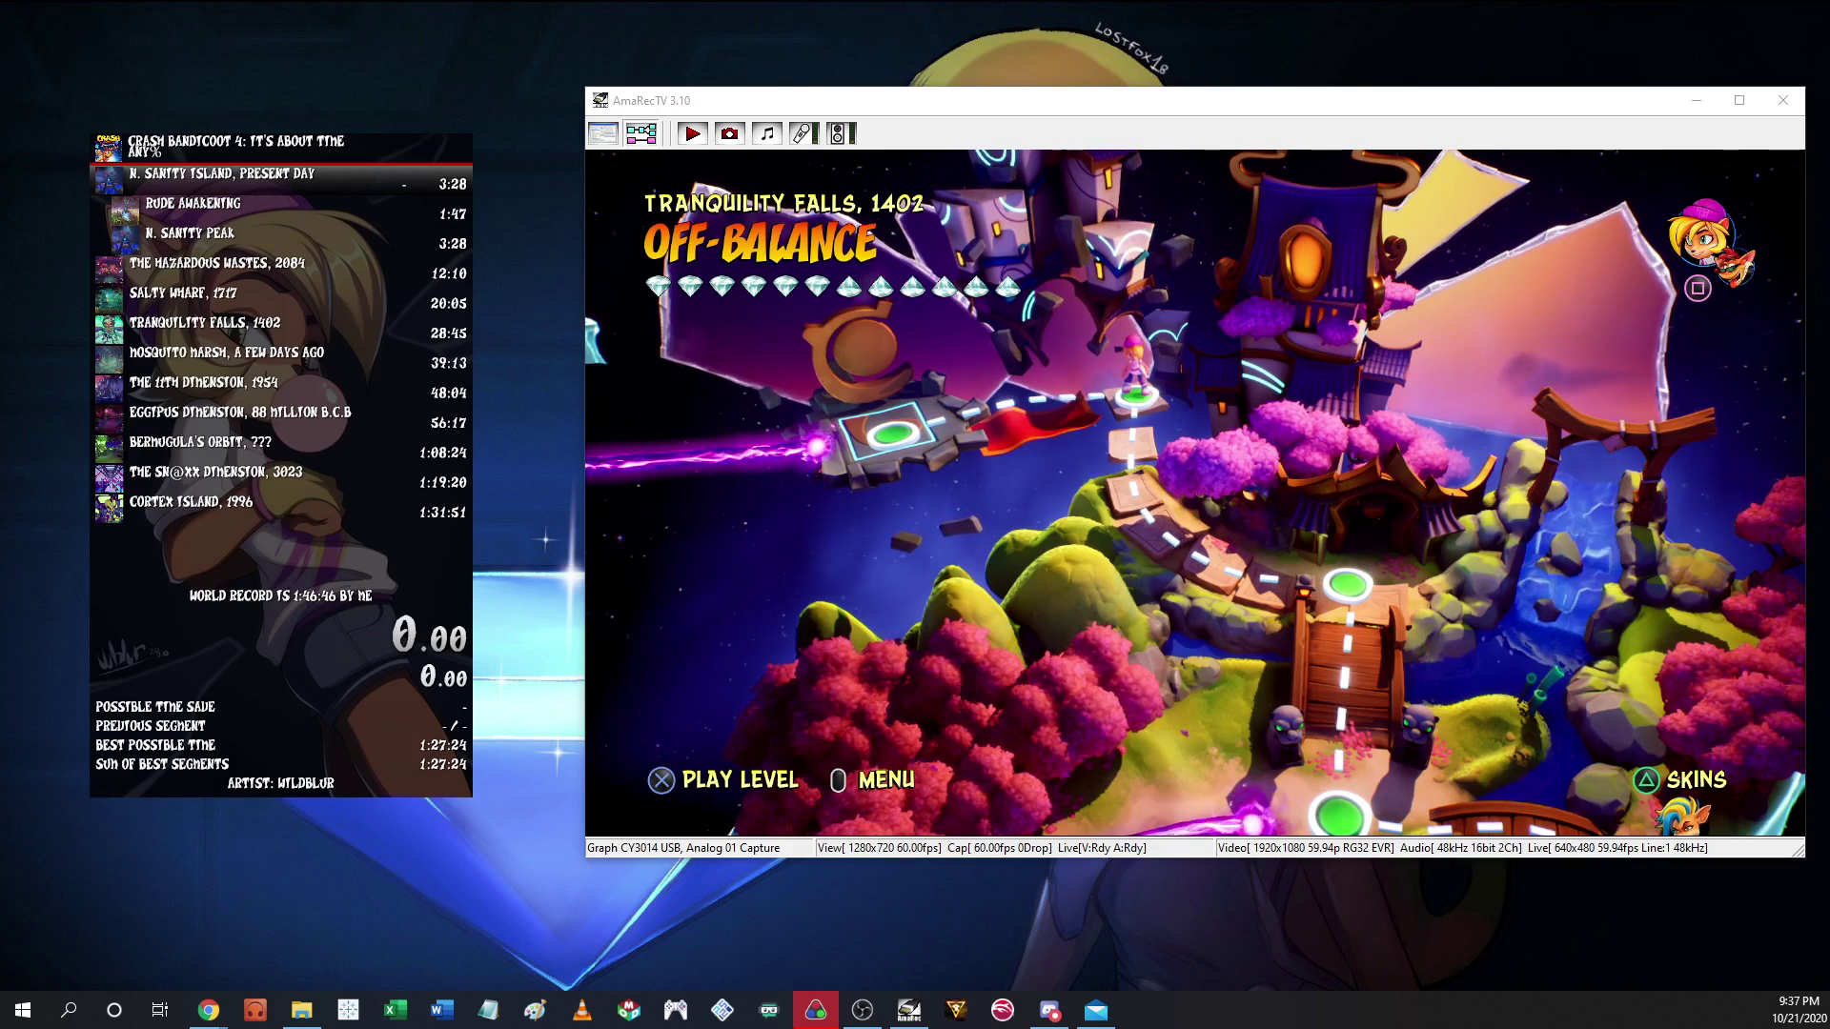
# - Open the layout editor for this layout and bring up the settings of the first Timer component
pyautogui.rightClick(314, 511)
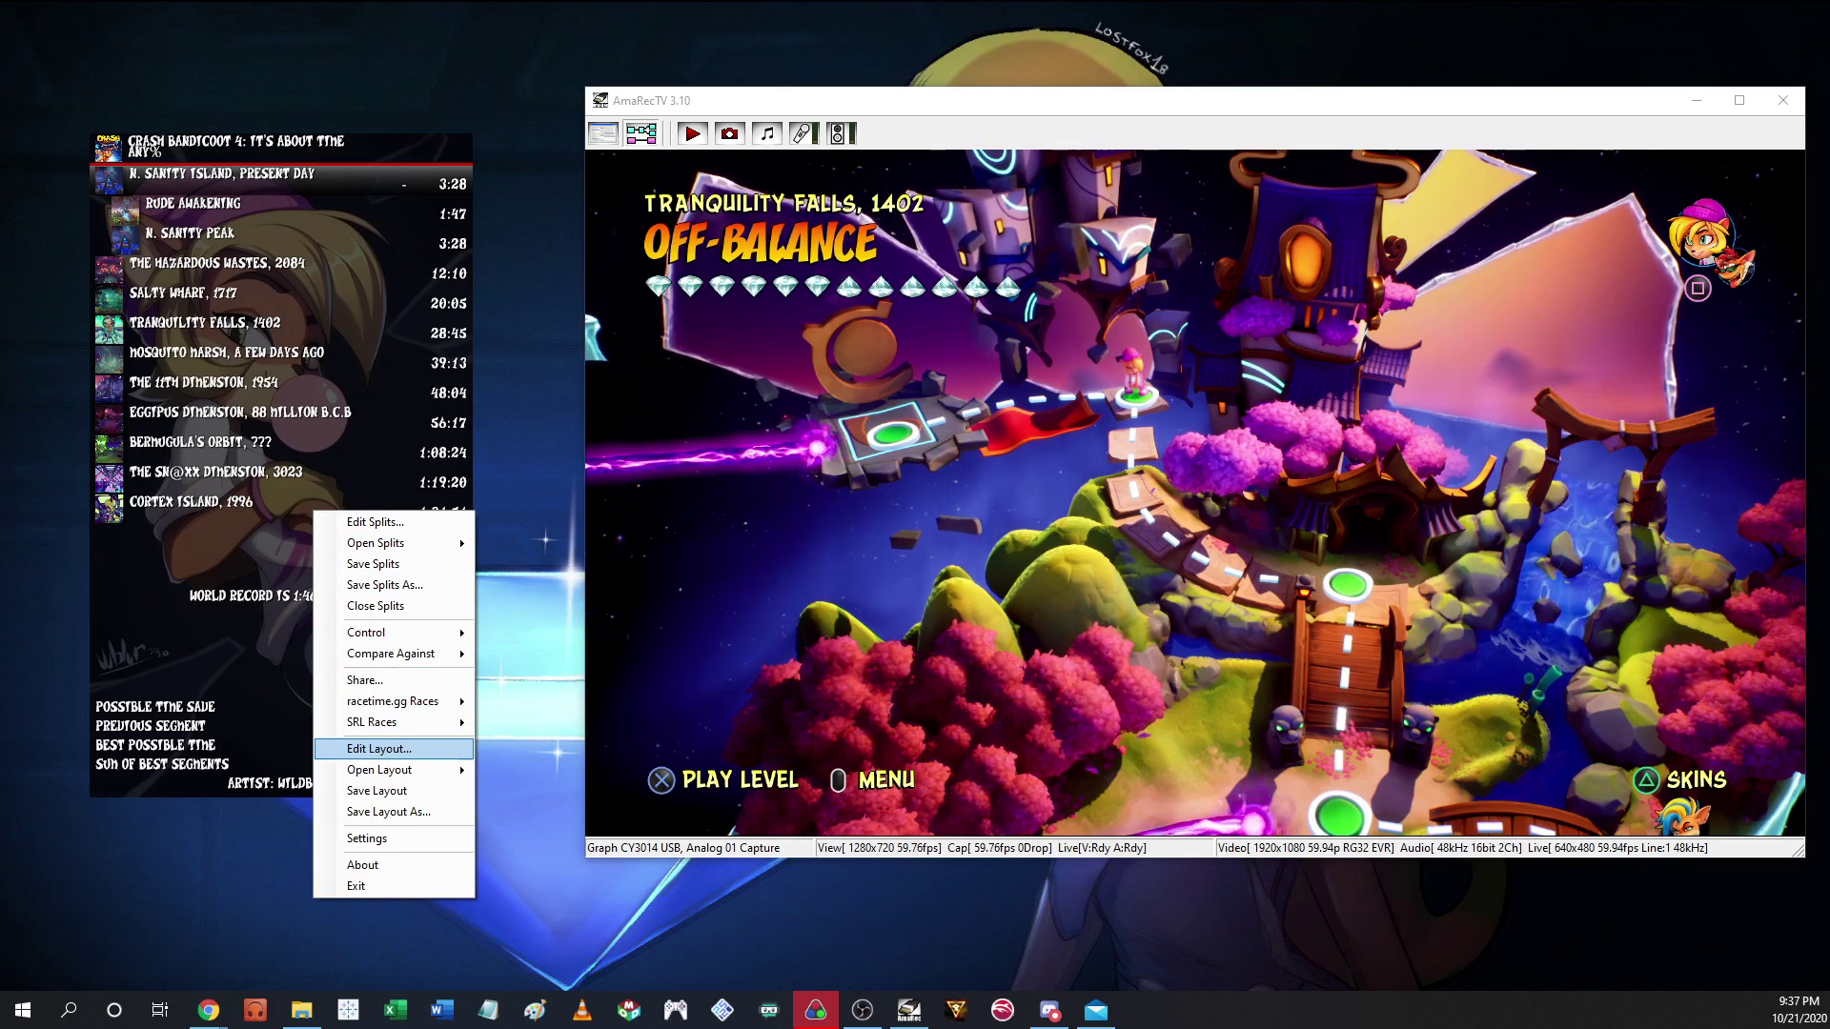
pyautogui.press('Return')
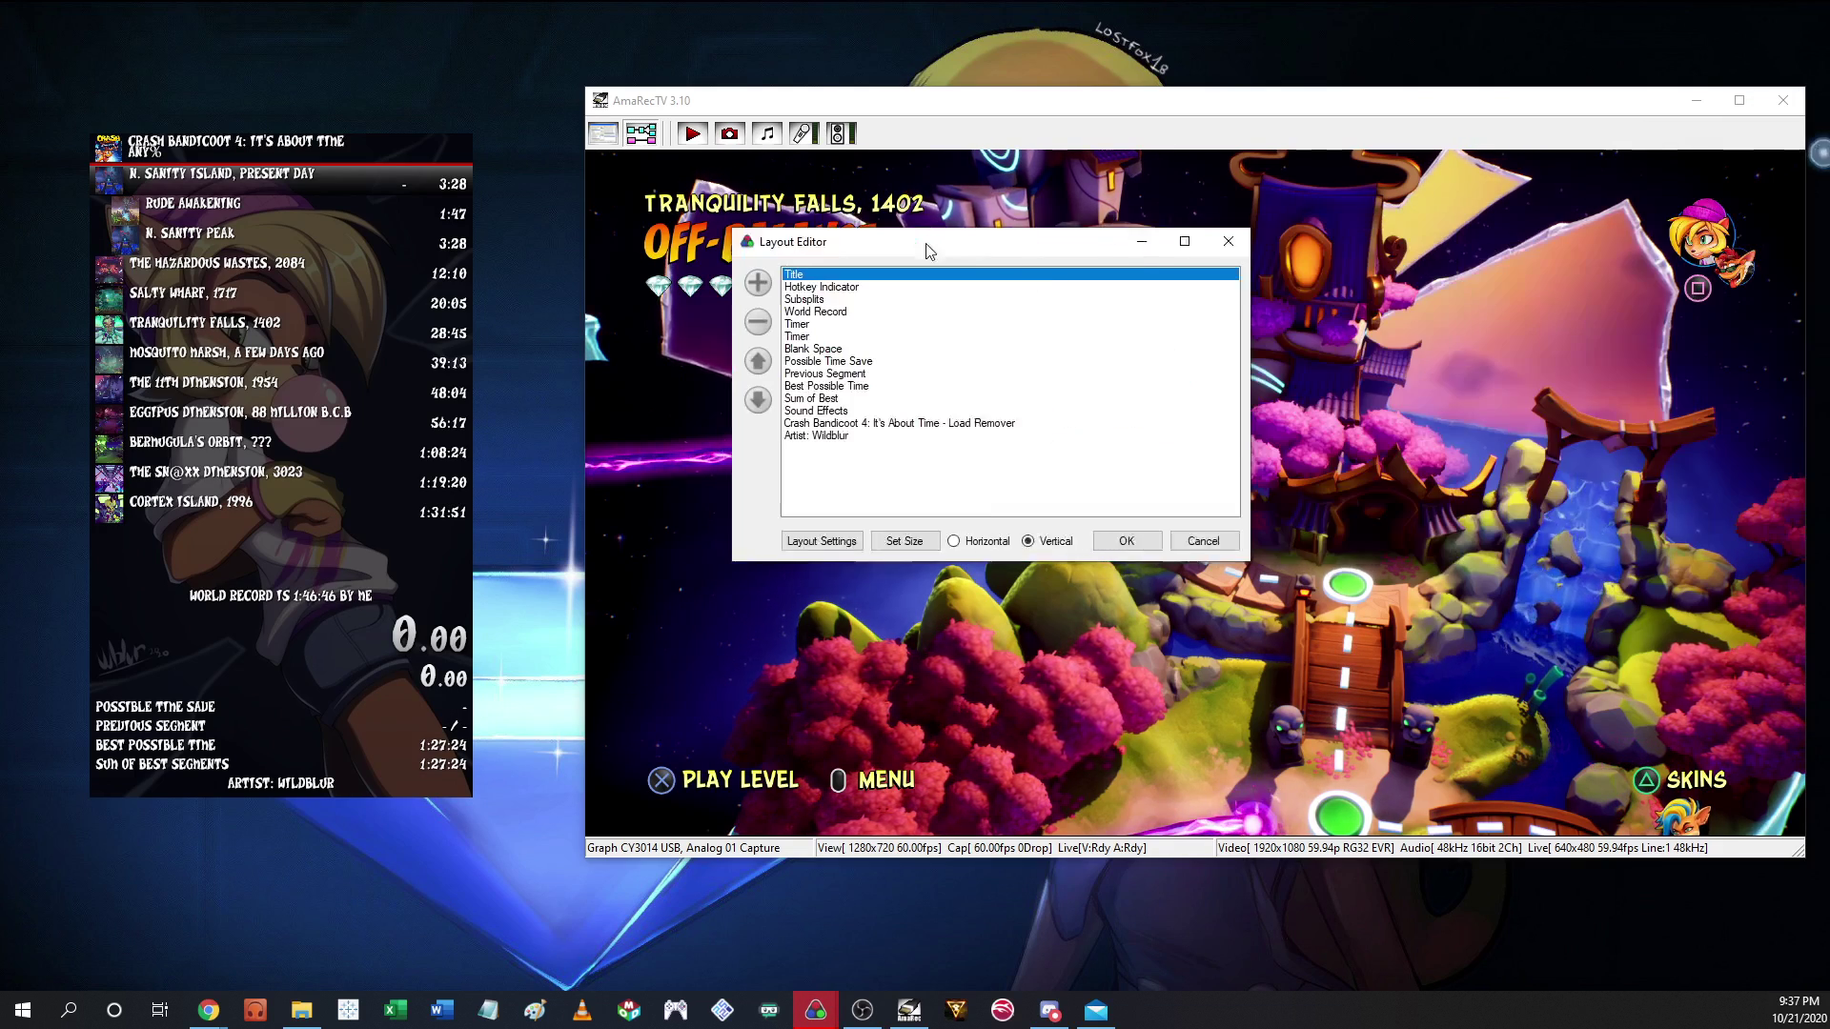
pyautogui.moveTo(924, 245); pyautogui.dragTo(504, 236)
pyautogui.click(458, 314)
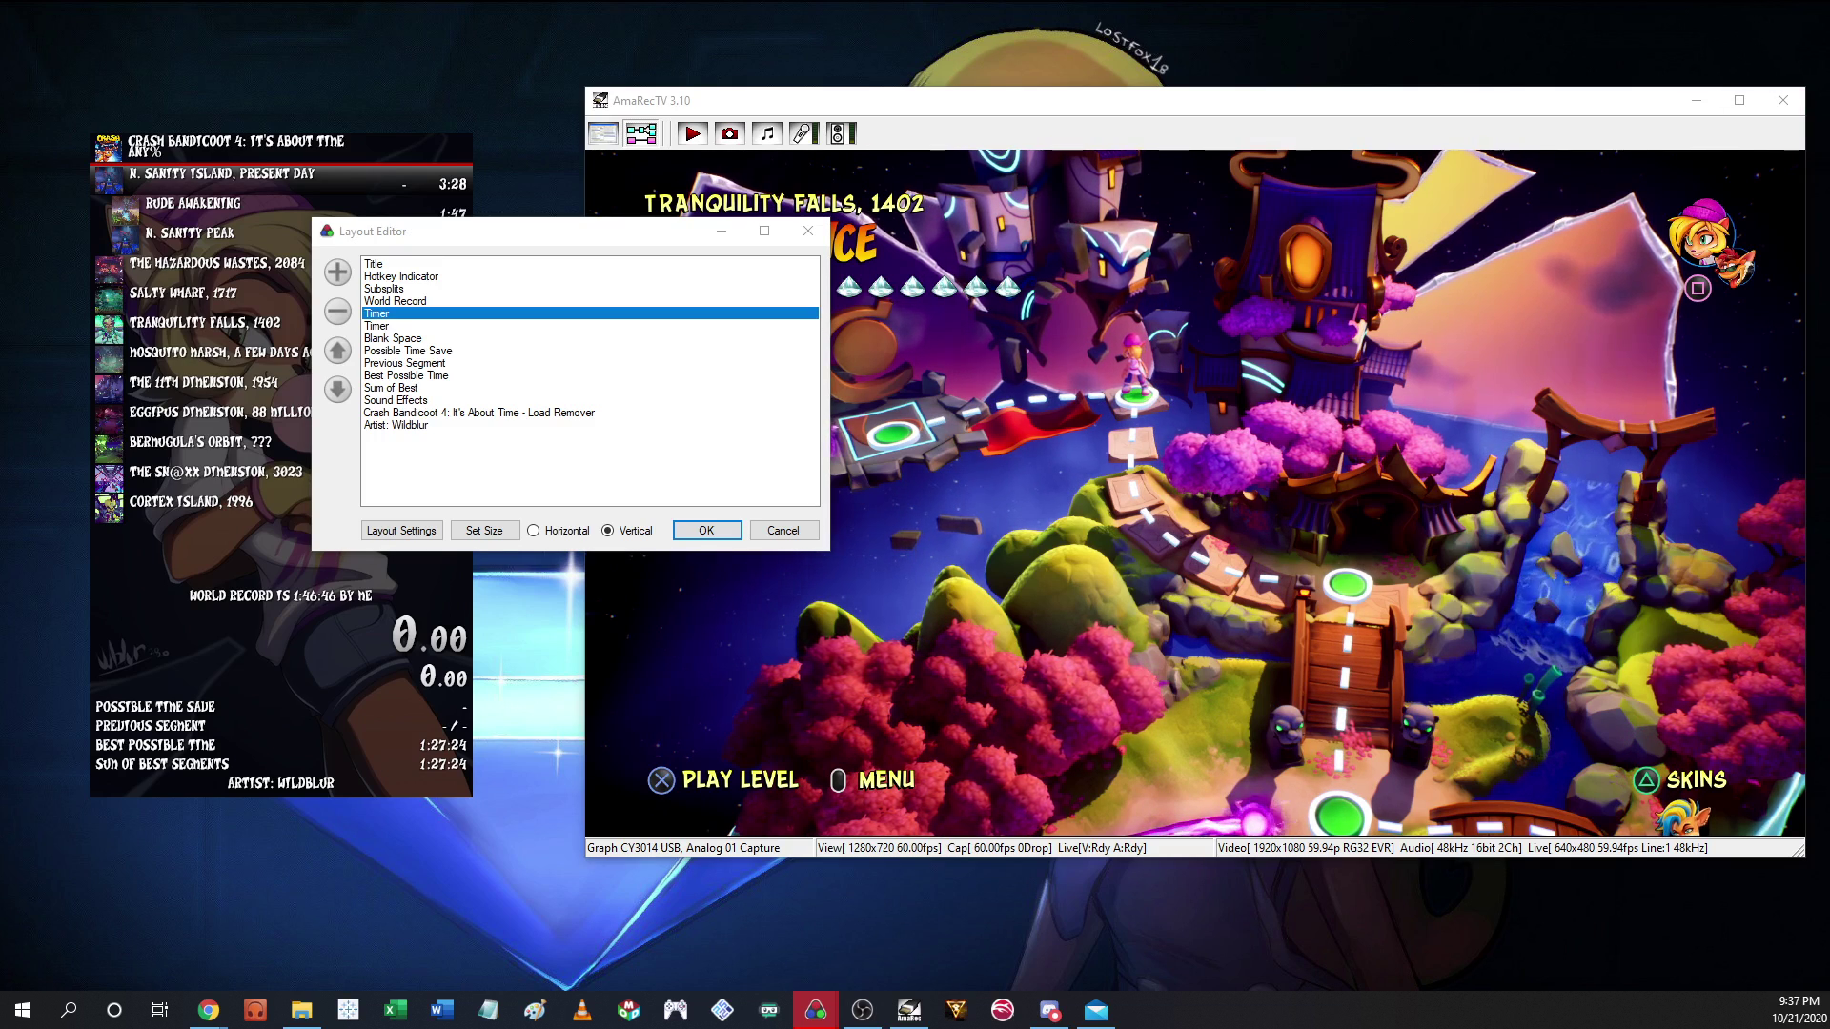
pyautogui.doubleClick(458, 313)
pyautogui.moveTo(1376, 196); pyautogui.dragTo(968, 186)
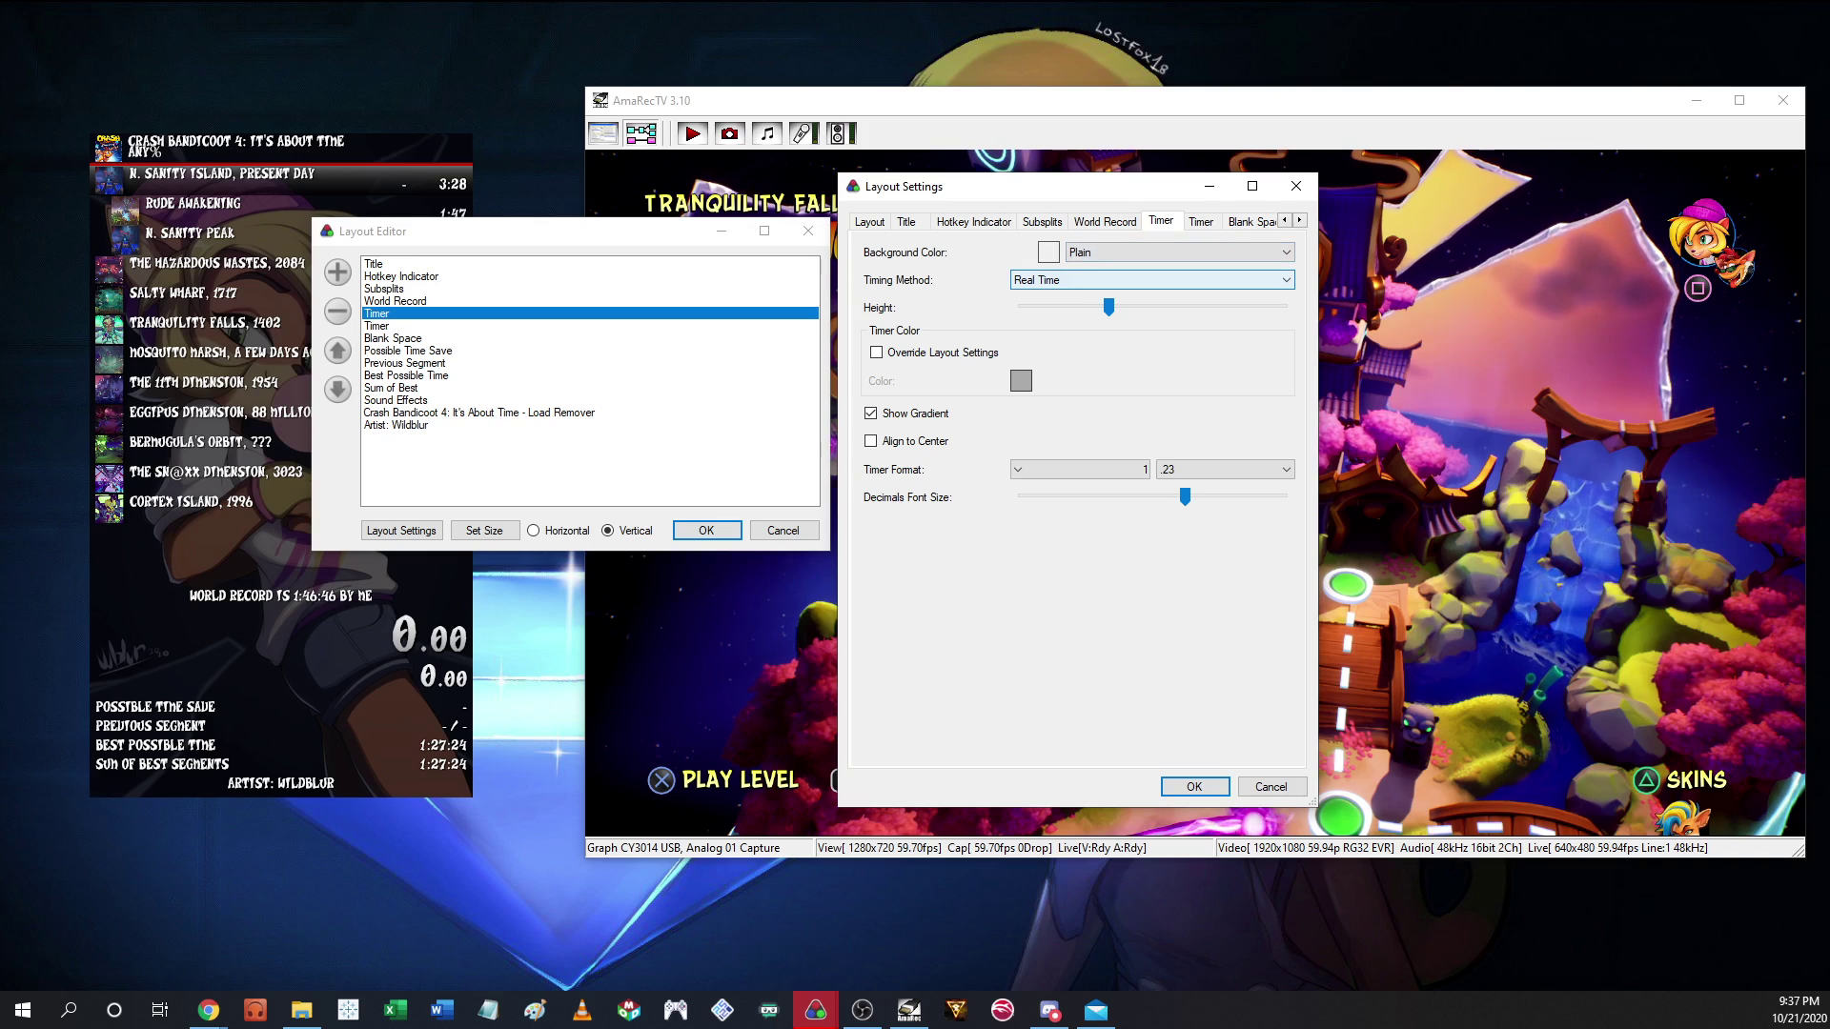
# - Examine the timing method options of the two Timer components, keep the first on Real Time, and close the layout settings and editor
pyautogui.click(1144, 280)
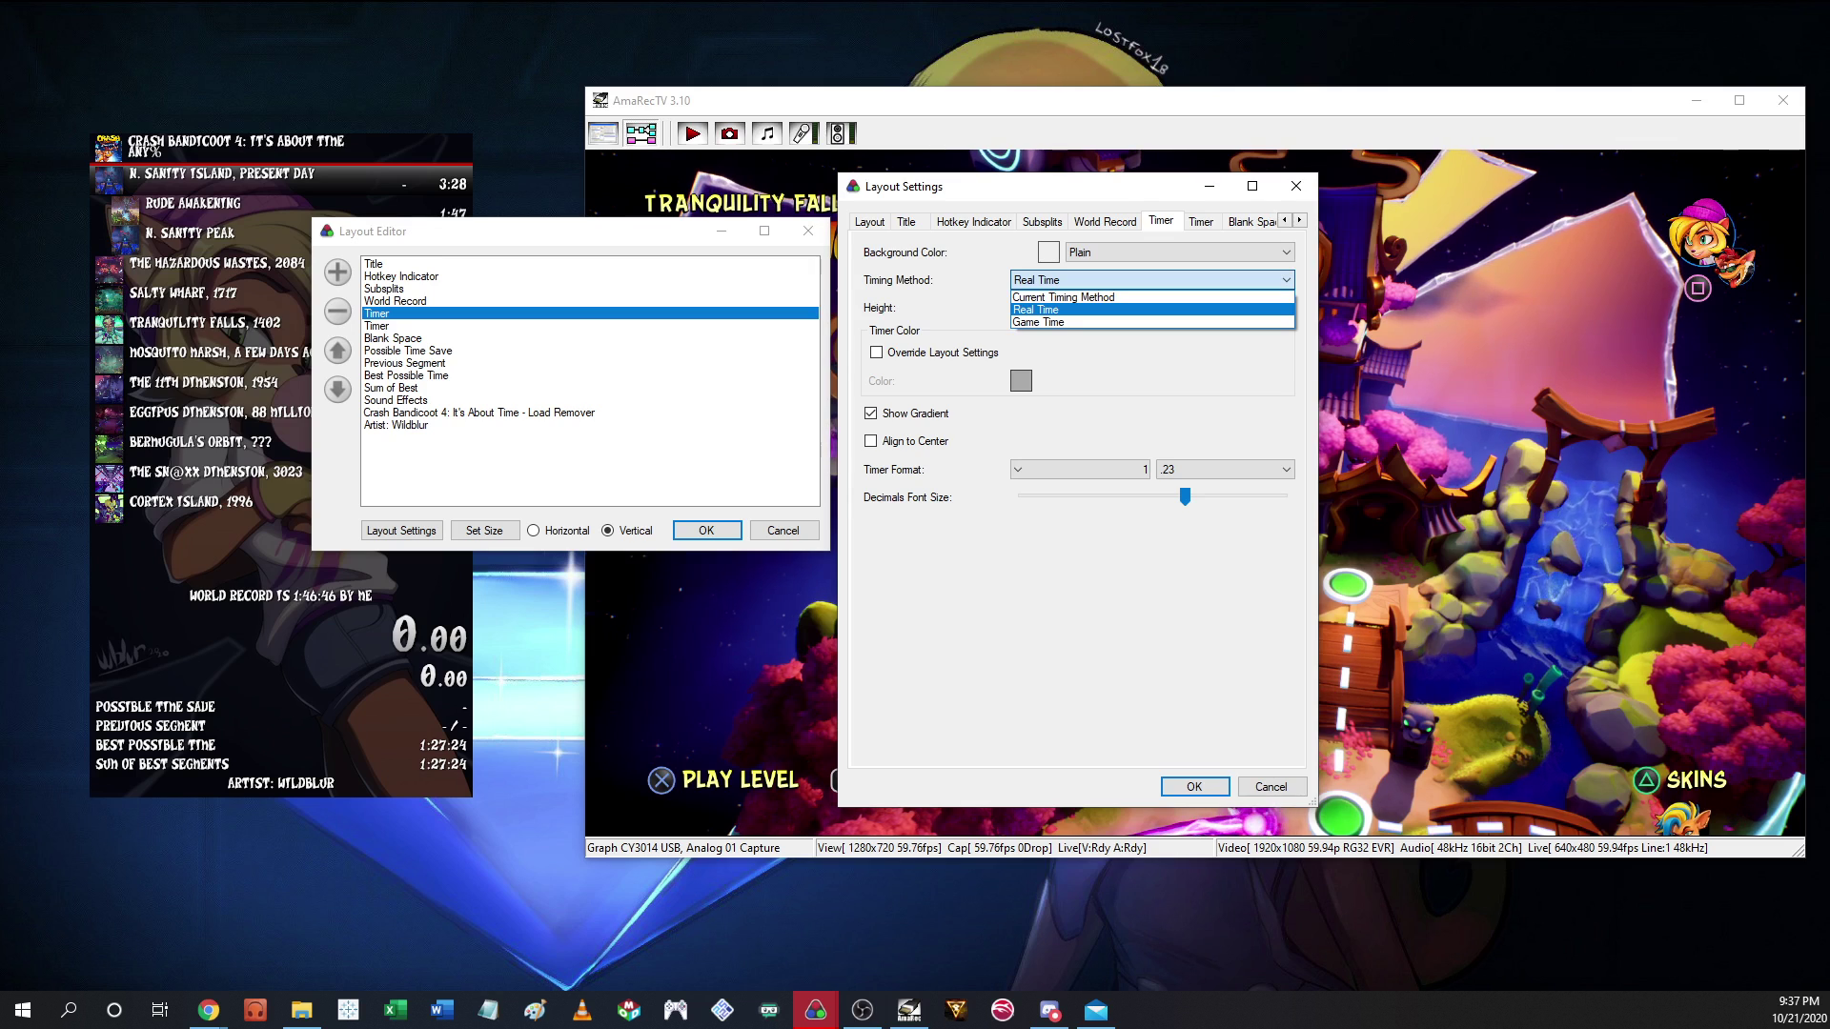
pyautogui.click(1172, 280)
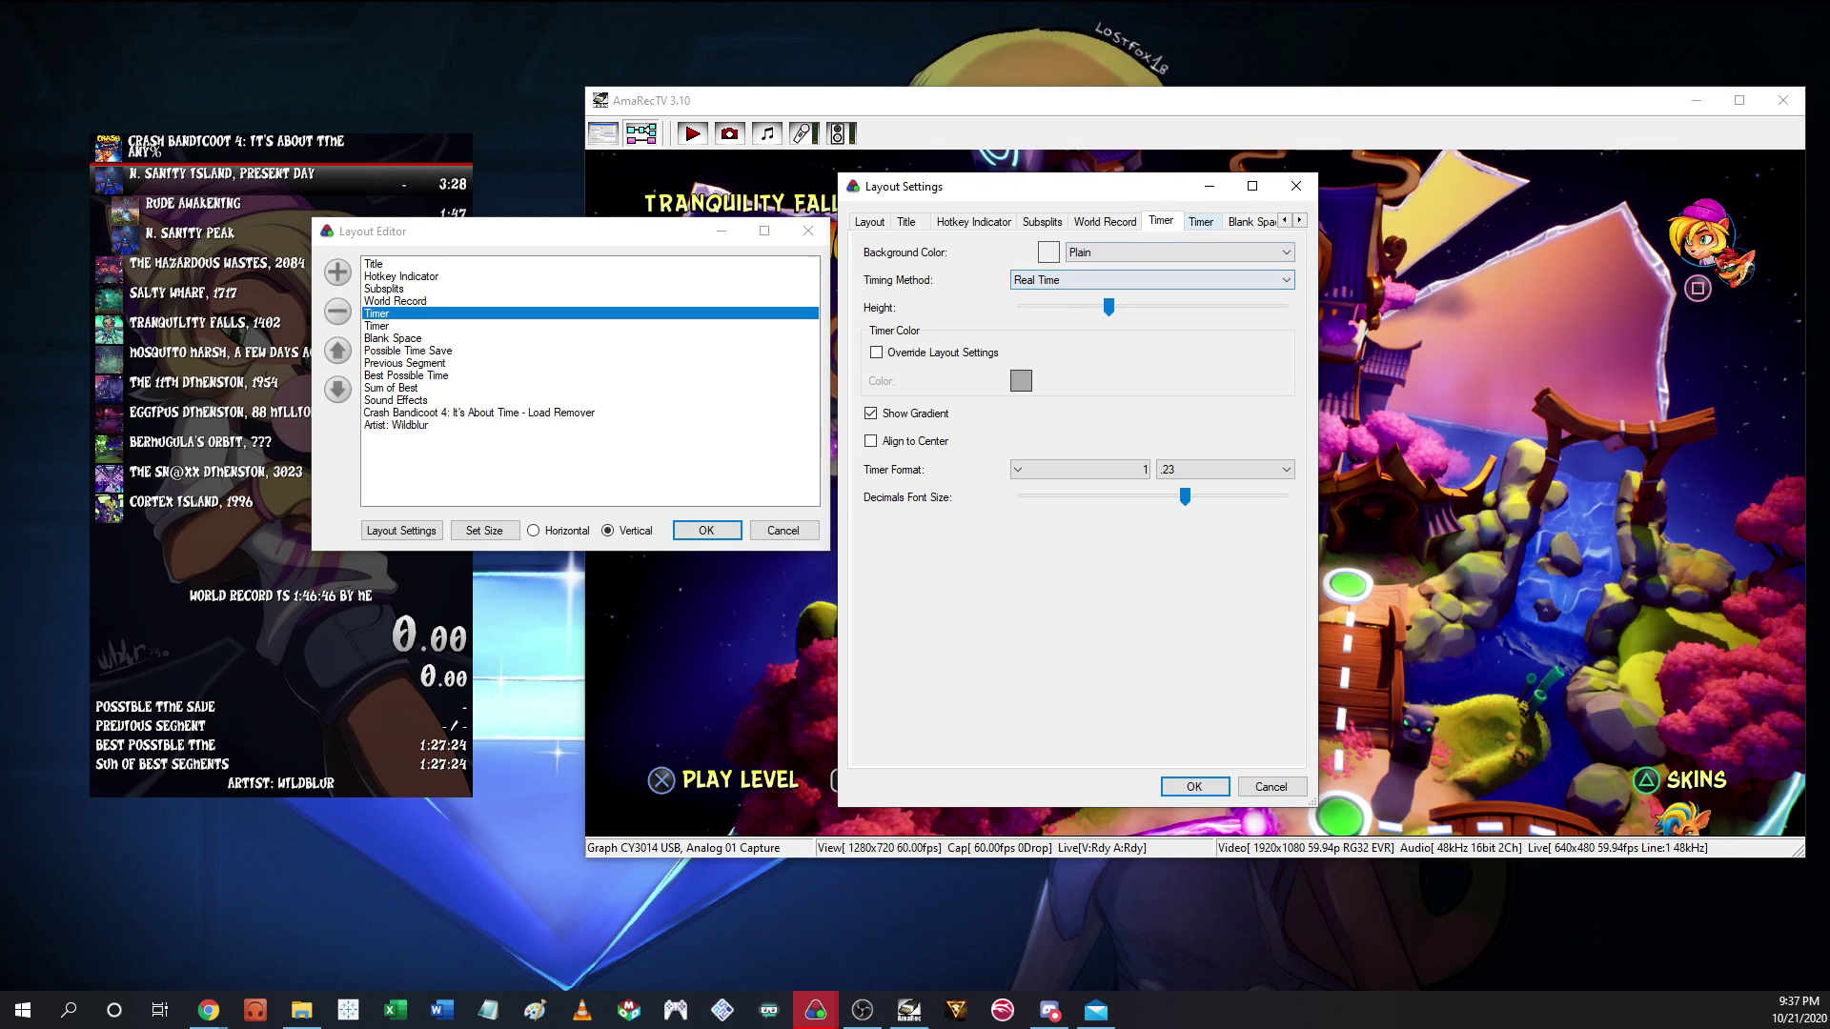
pyautogui.click(1201, 221)
pyautogui.click(1161, 221)
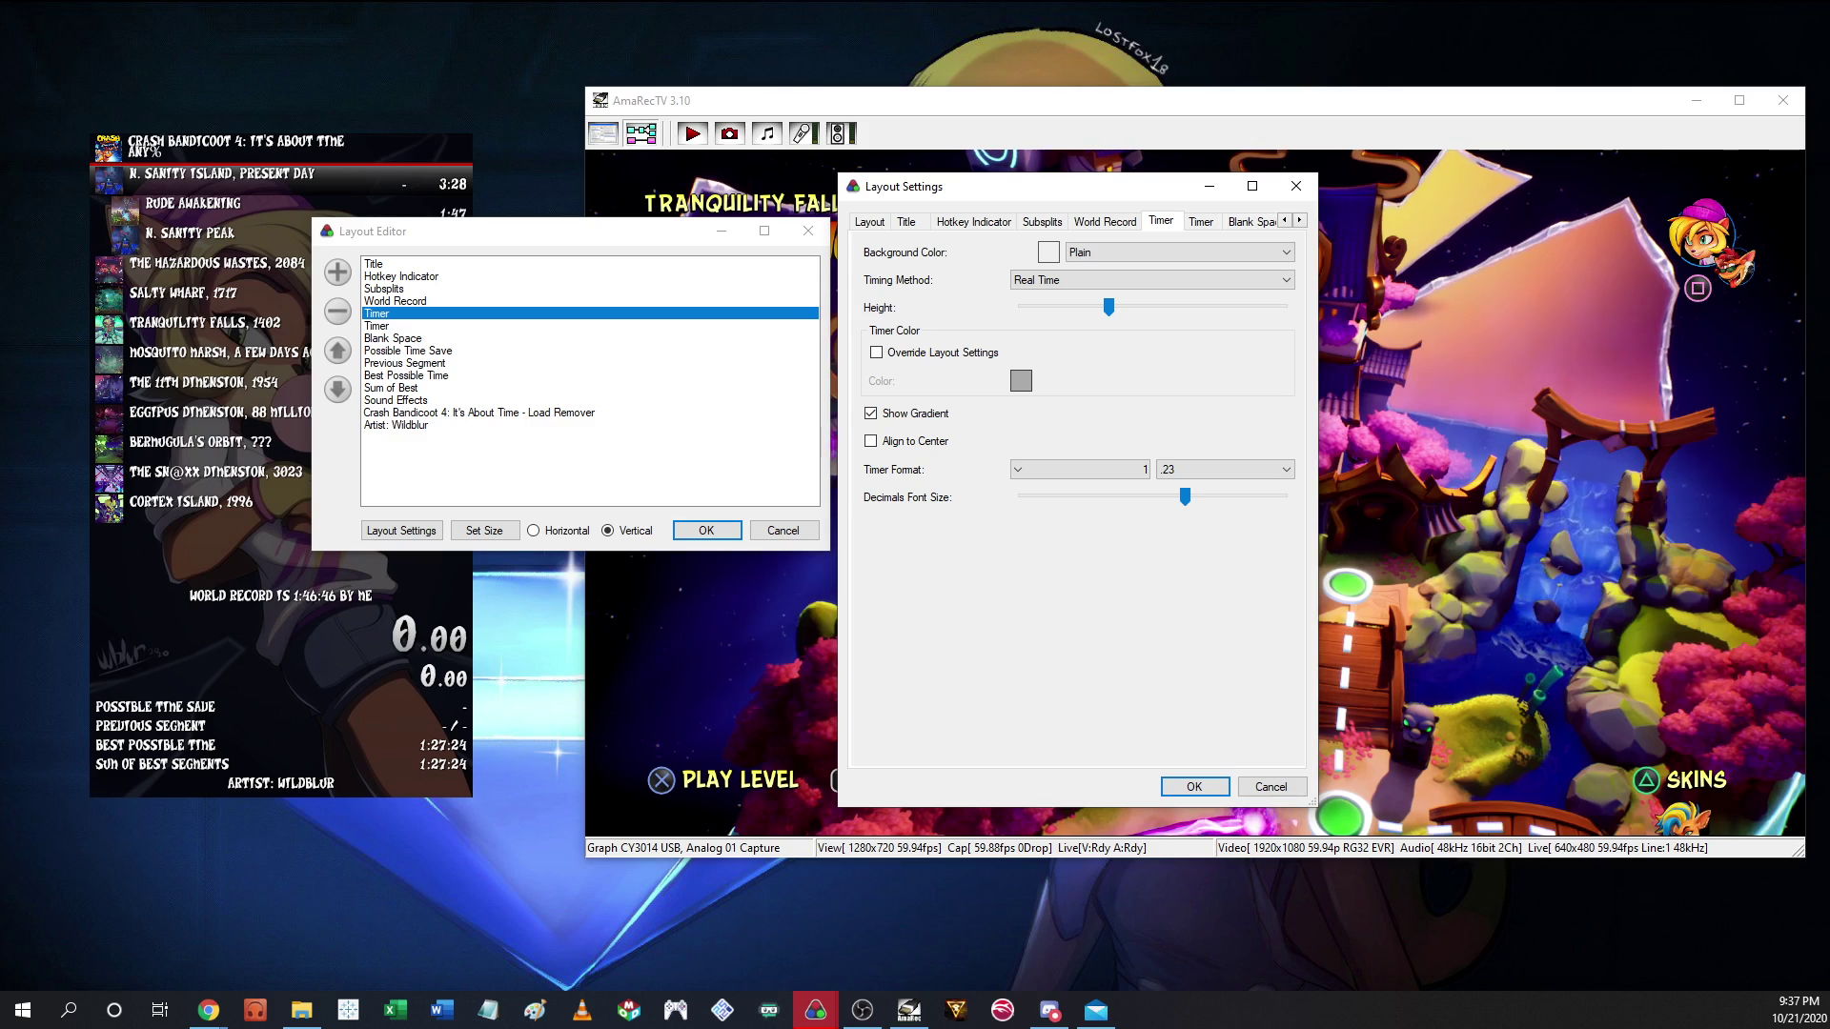
pyautogui.click(1194, 787)
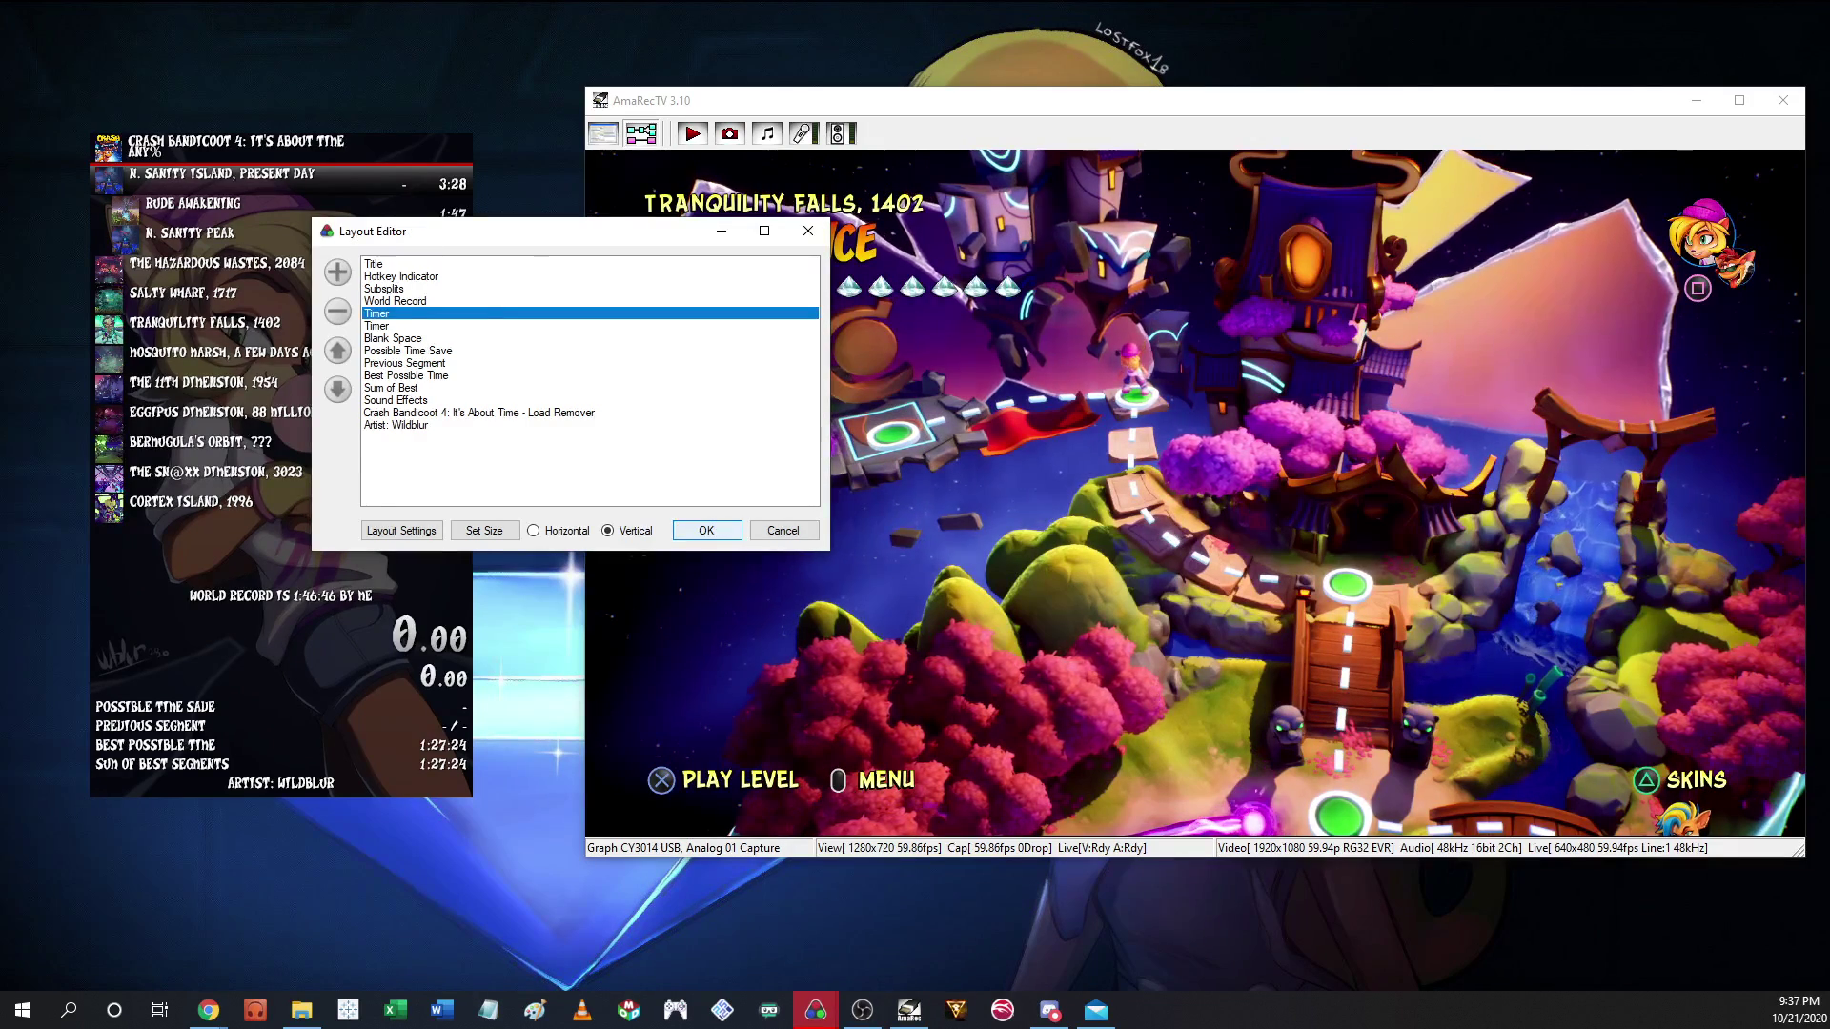
pyautogui.click(707, 530)
# - Run the timers through a level load to compare real time with load-removed time, and reset them
pyautogui.press('KP_1')
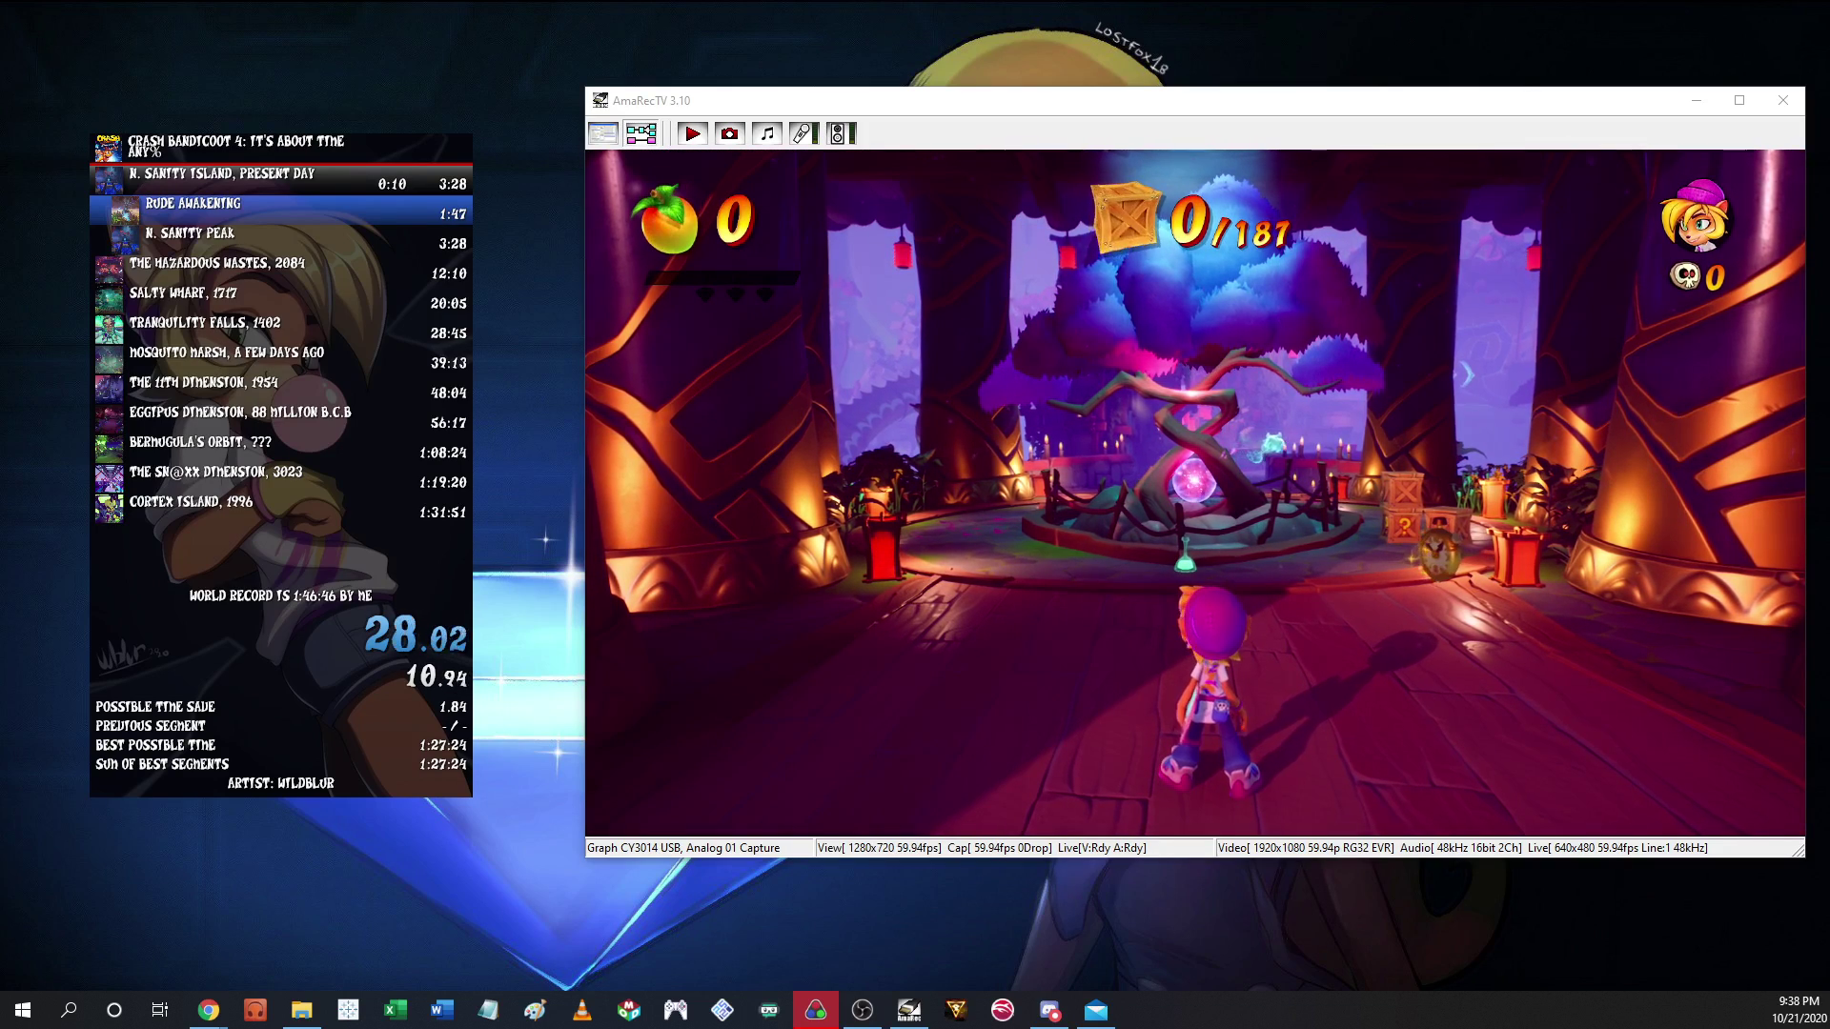
pyautogui.press('KP_3')
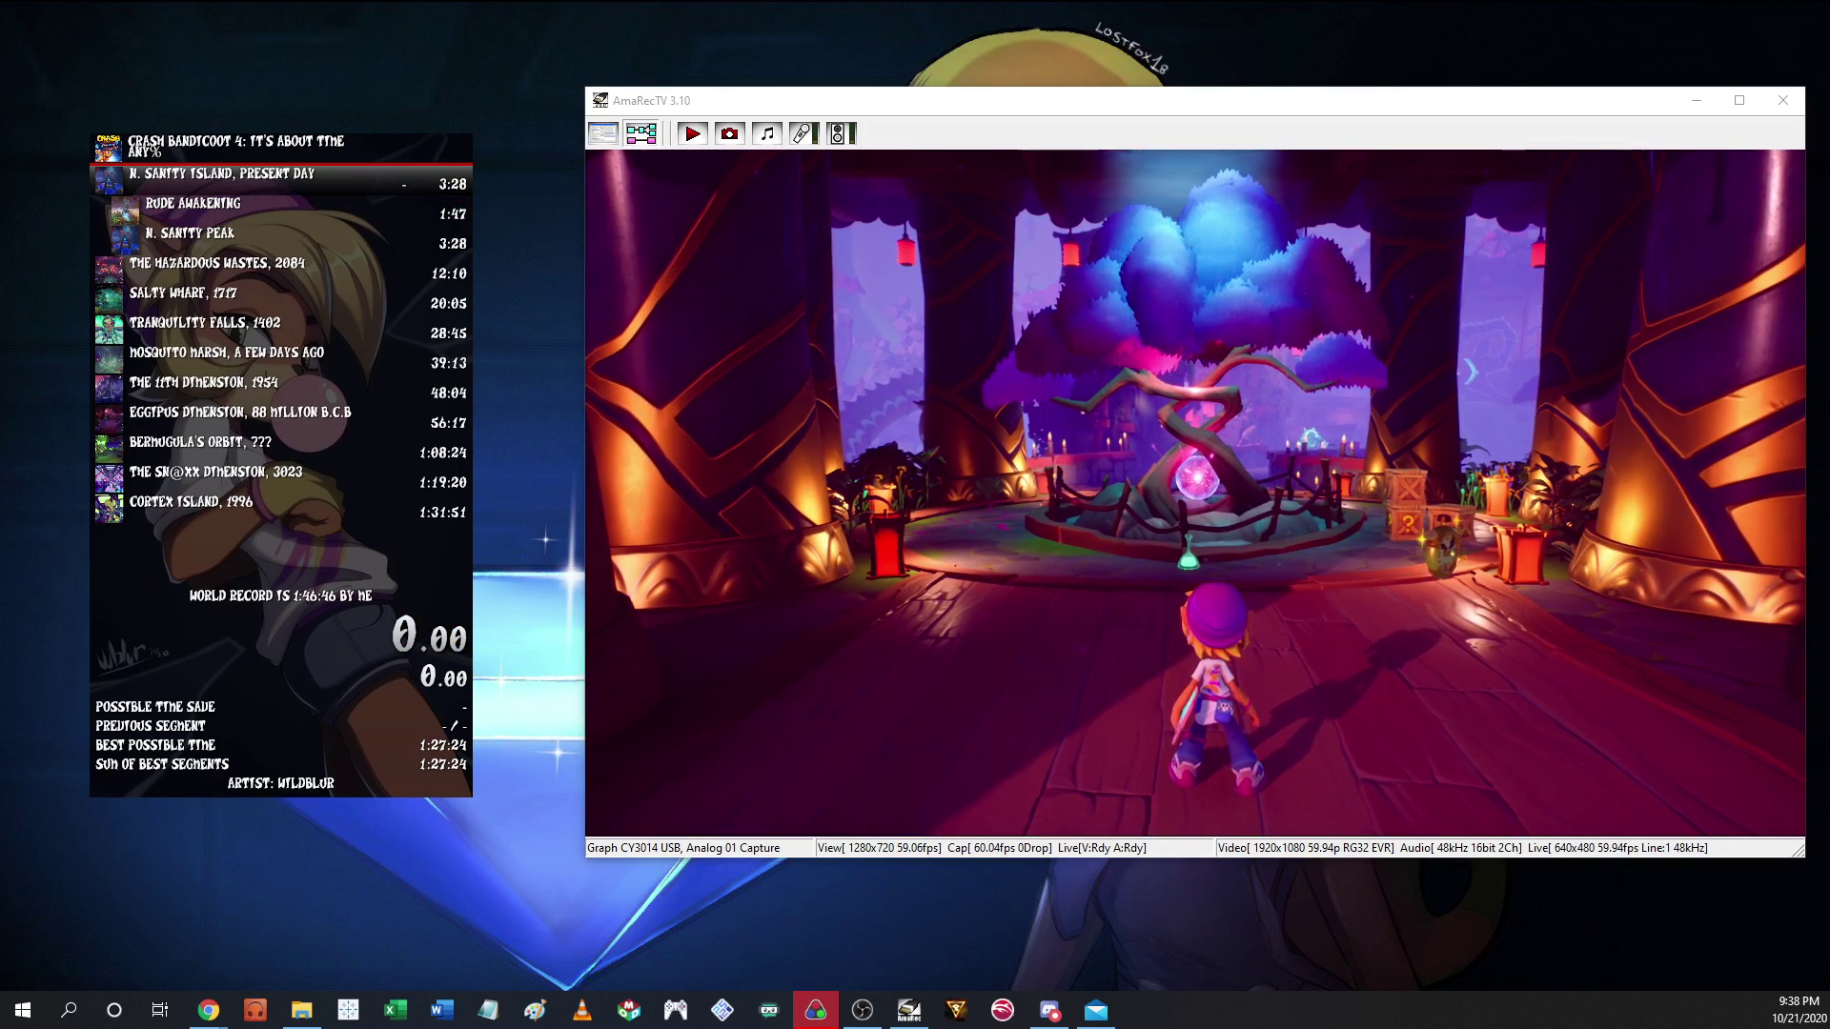